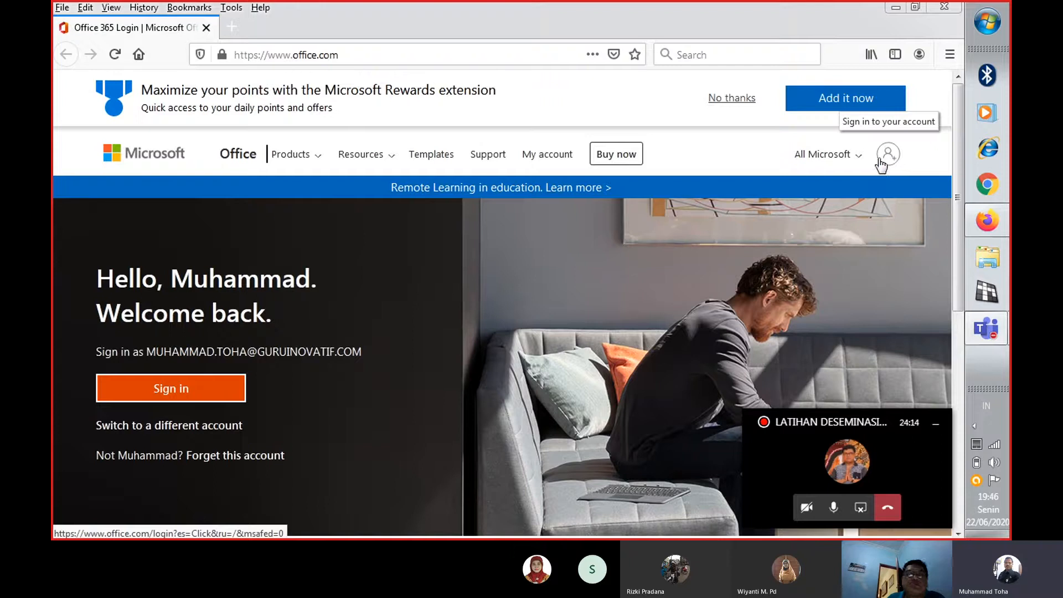
Sign in to Office with the listed account and its password, without saving the login in the browser, and stay signed in
{"action": "left_click", "coordinate": [892, 161]}
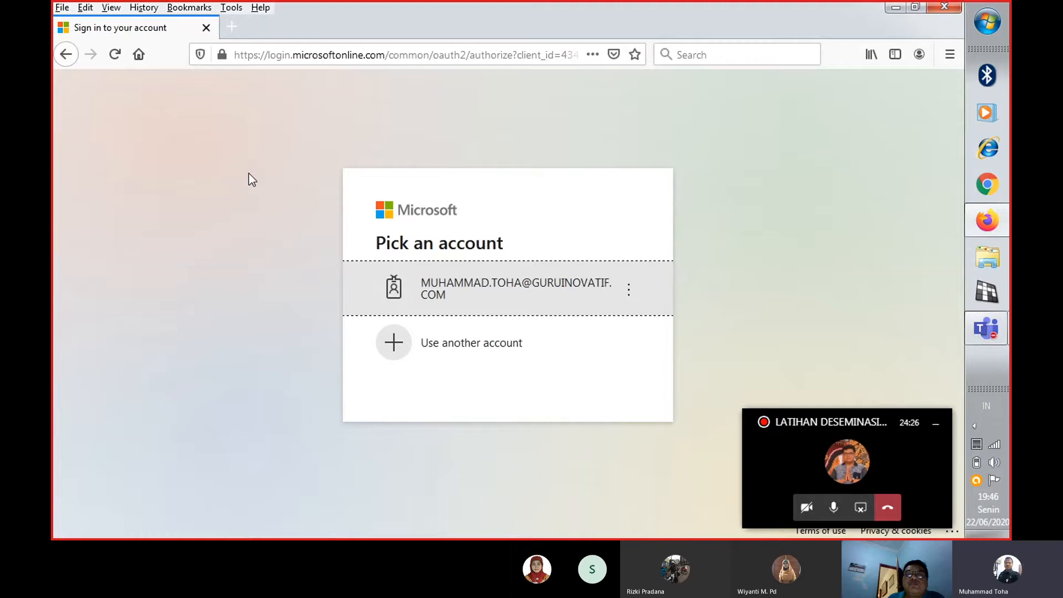
{"action": "left_click", "coordinate": [468, 284]}
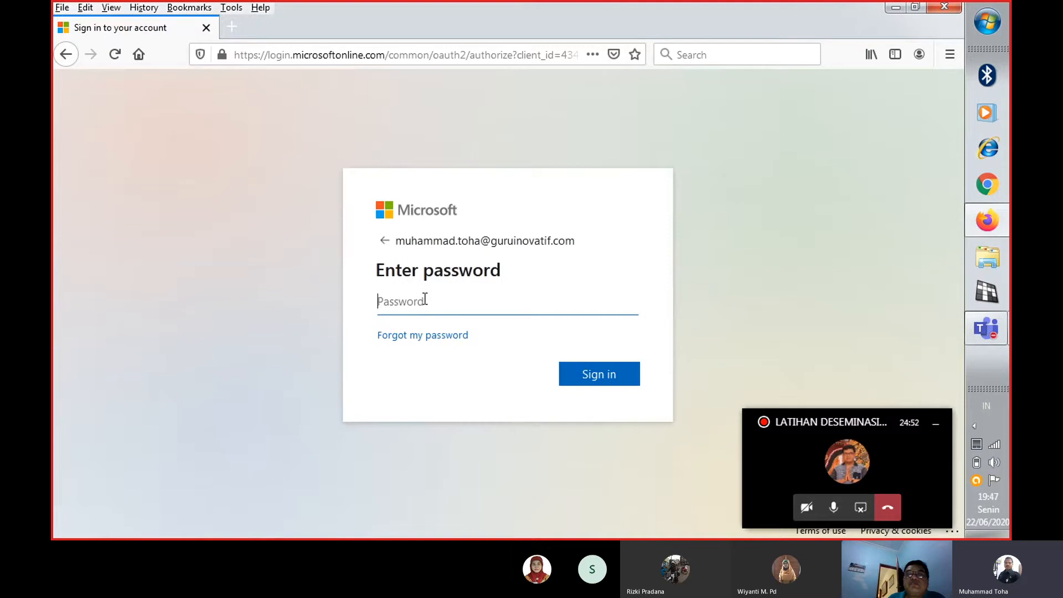
{"action": "type", "text": "********"}
{"action": "left_click", "coordinate": [596, 374]}
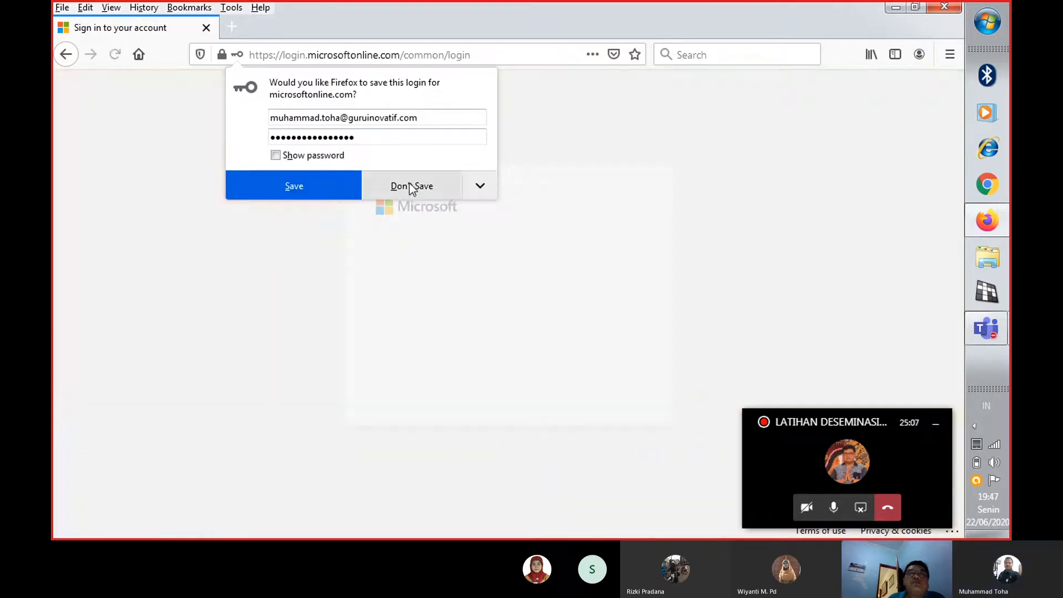
{"action": "left_click", "coordinate": [410, 185]}
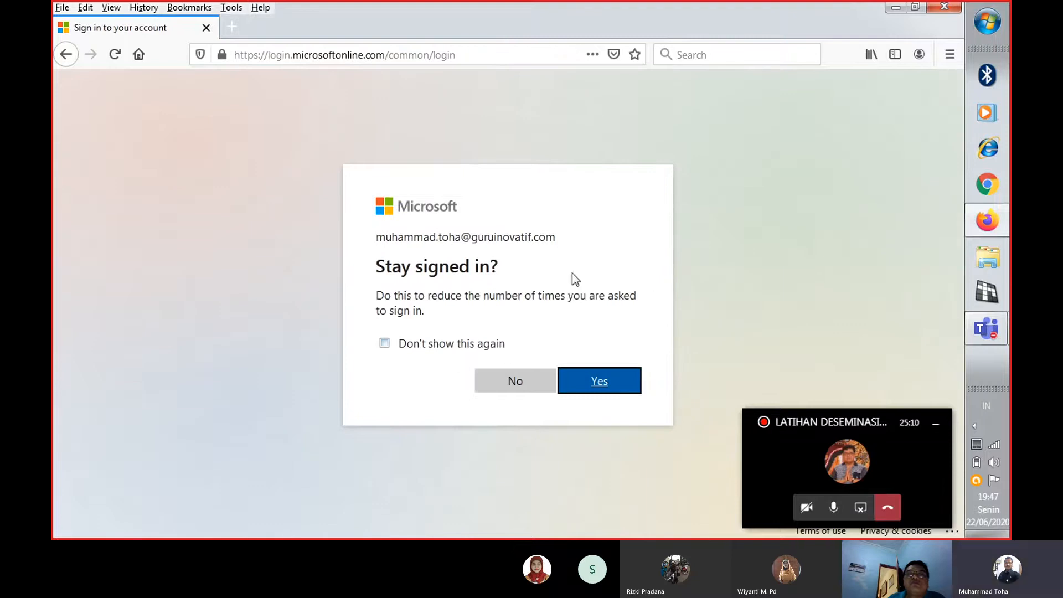
{"action": "left_click", "coordinate": [599, 382]}
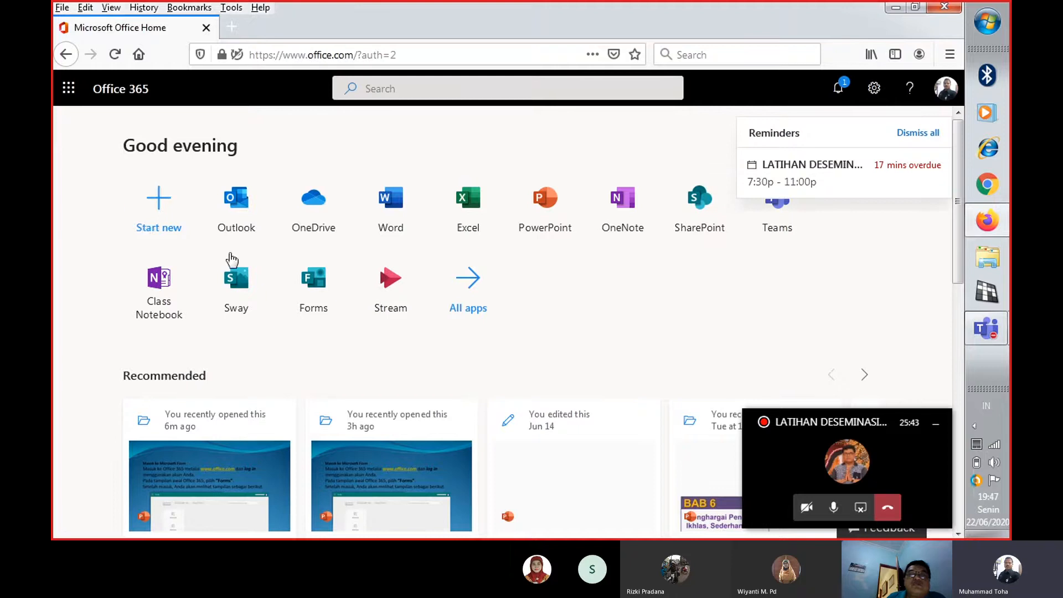
Open Forms from the Office home page and create a new blank form
{"action": "double_click", "coordinate": [314, 284]}
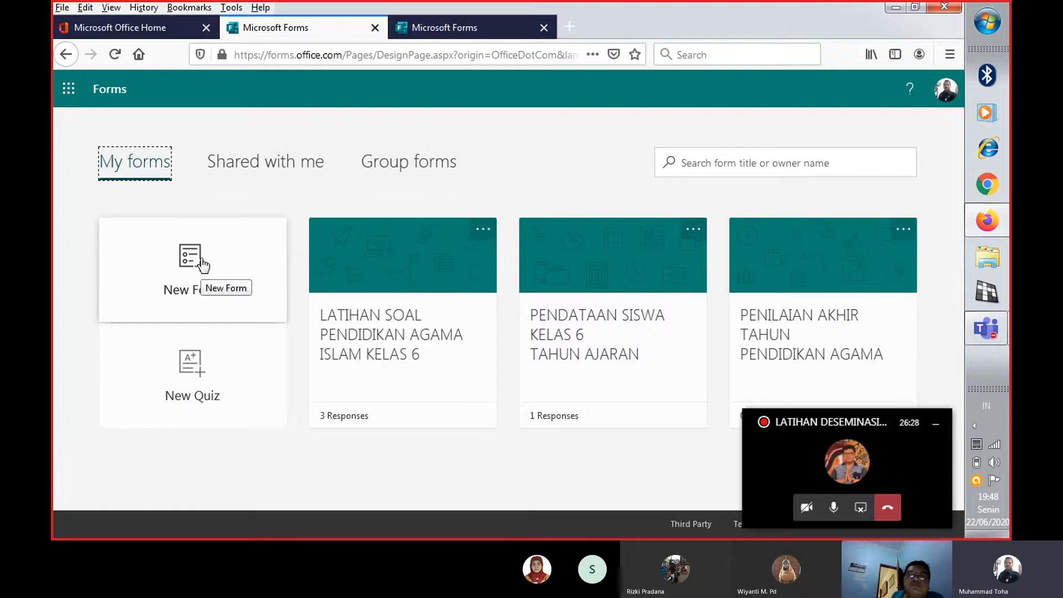
{"action": "left_click", "coordinate": [196, 271]}
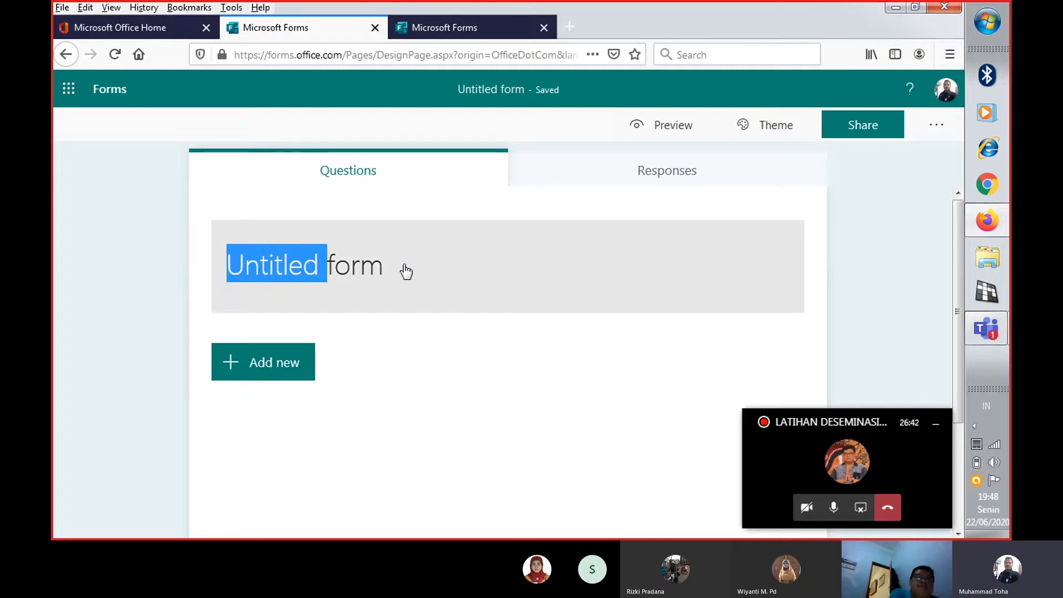
Replace the form's default title with "FORMULIR PENDAFTARAN SISWA BARU"
{"action": "scroll", "coordinate": [244, 228], "scroll_direction": "down", "scroll_amount": 3}
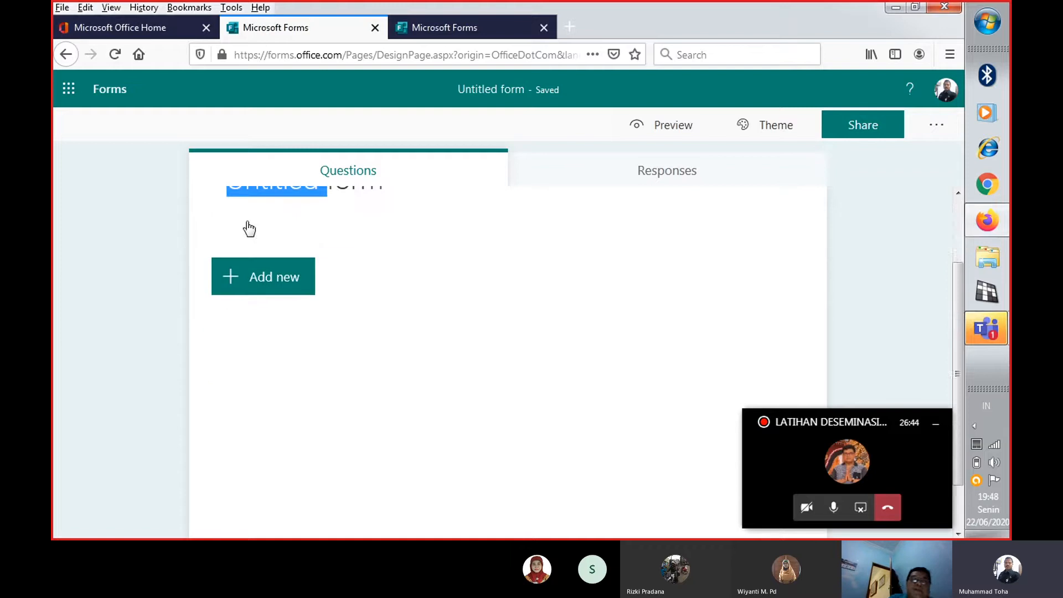
{"action": "scroll", "coordinate": [296, 241], "scroll_direction": "up", "scroll_amount": 2}
{"action": "scroll", "coordinate": [297, 241], "scroll_direction": "up", "scroll_amount": 1}
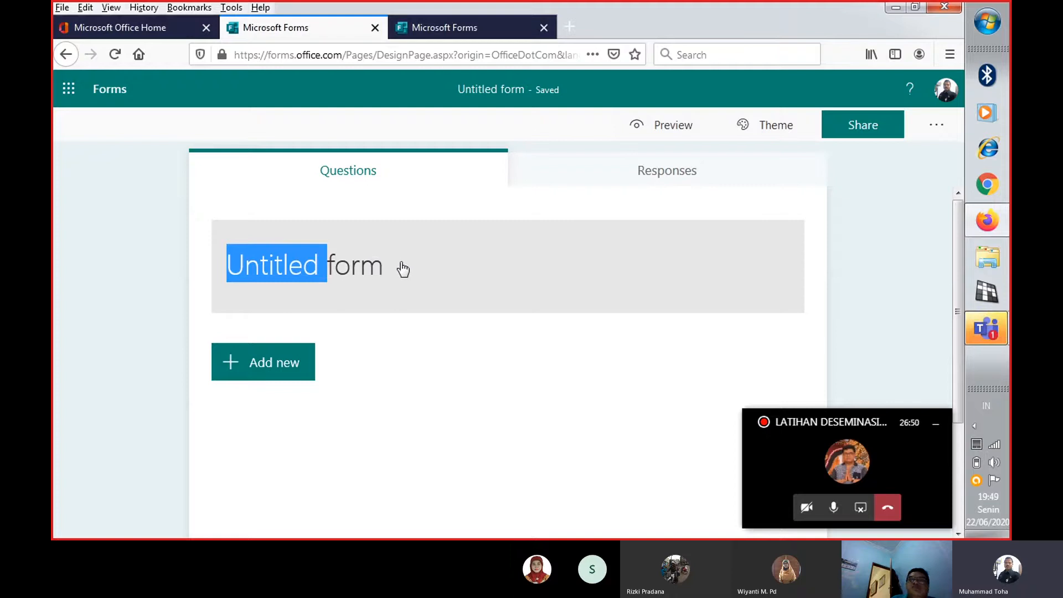
{"action": "left_click", "coordinate": [379, 267]}
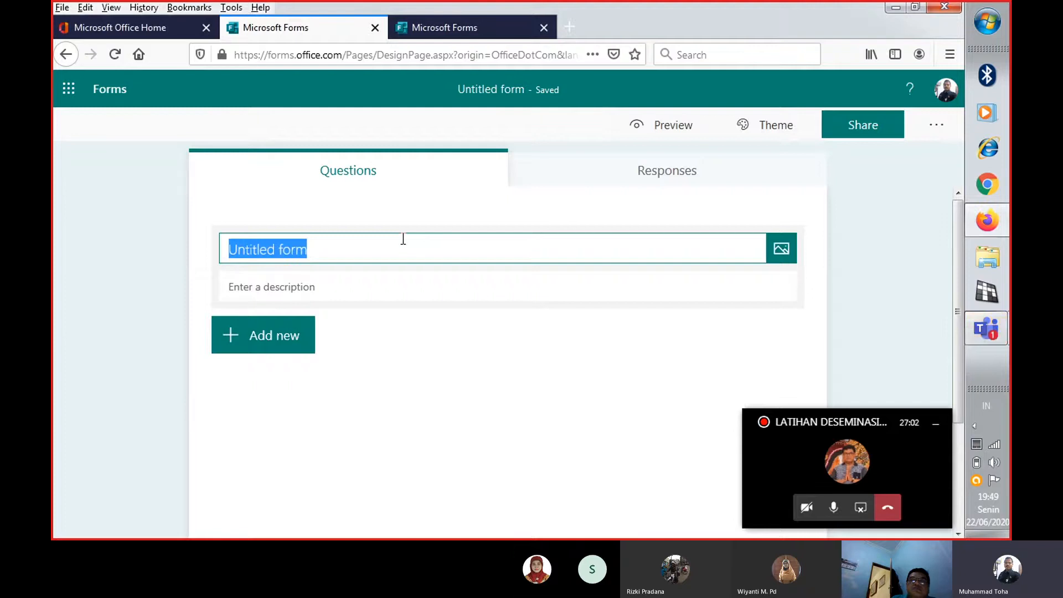
{"action": "type", "text": "f"}
{"action": "key", "text": "BackSpace"}
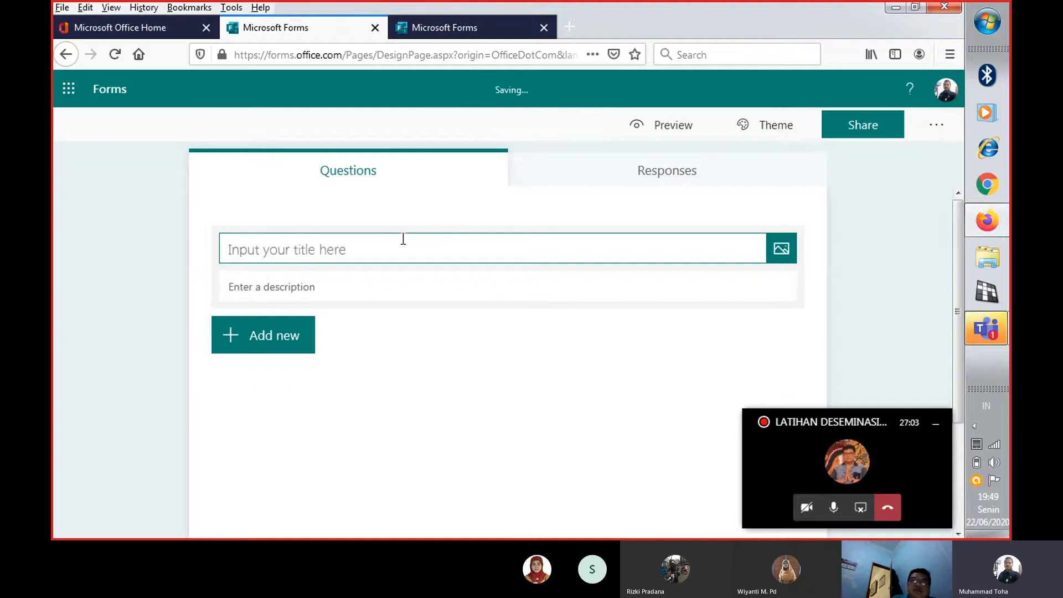
{"action": "type", "text": "FORMU"}
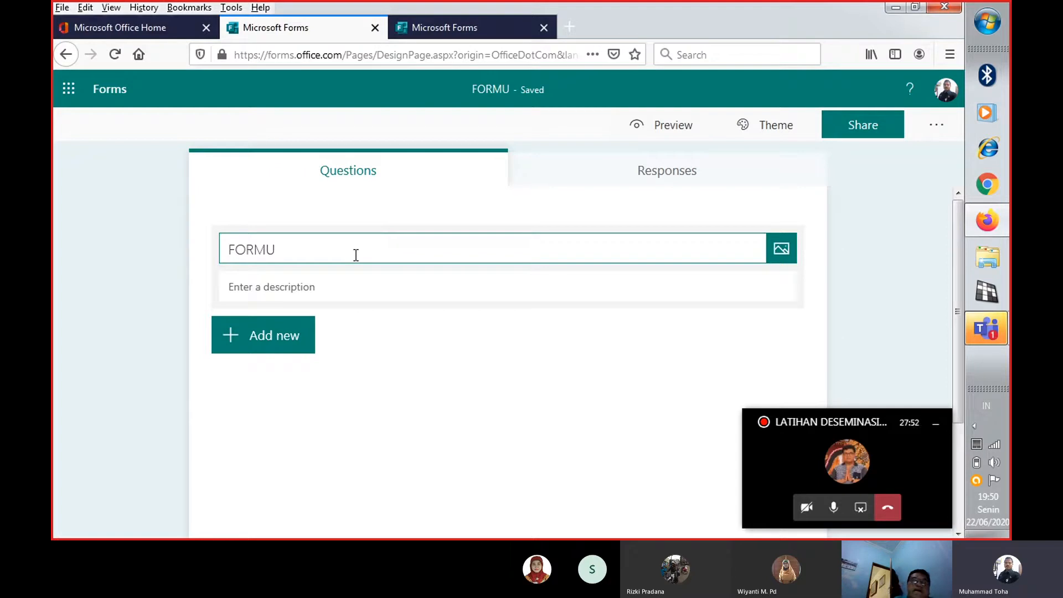
{"action": "type", "text": "L"}
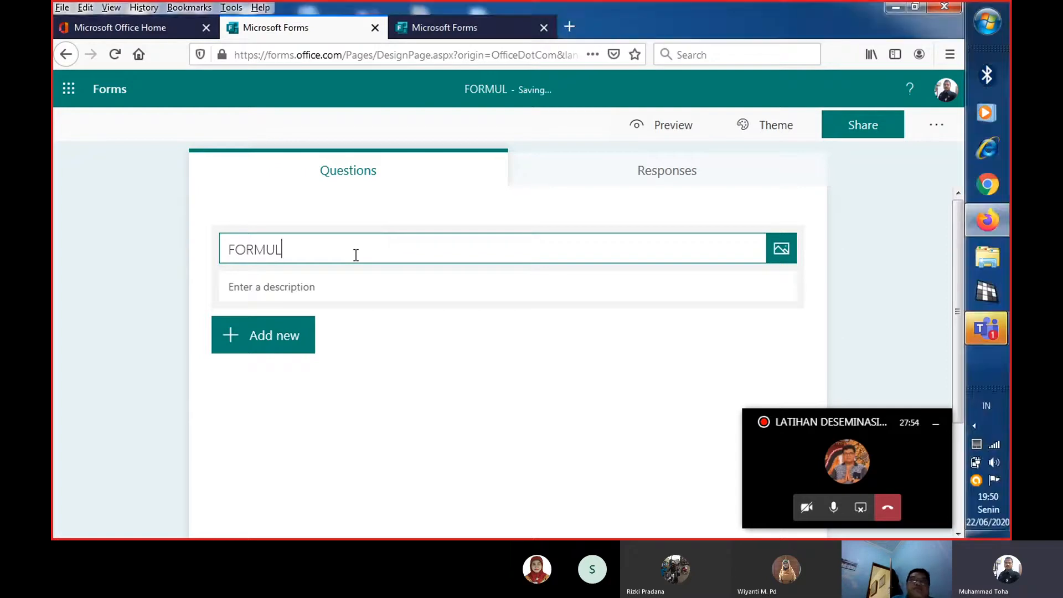
{"action": "type", "text": "IR"}
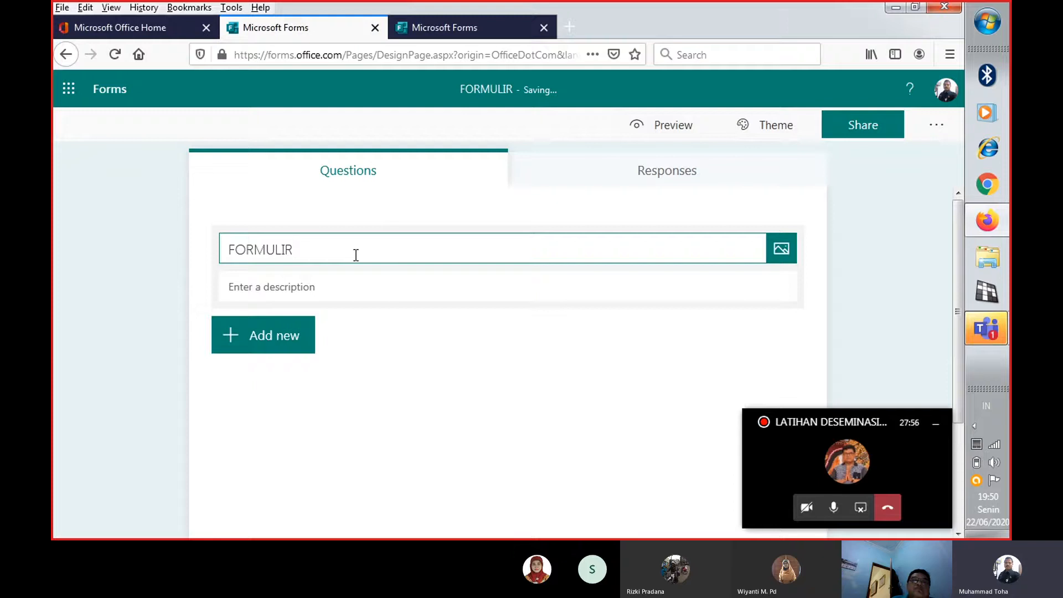
{"action": "type", "text": " PENDA"}
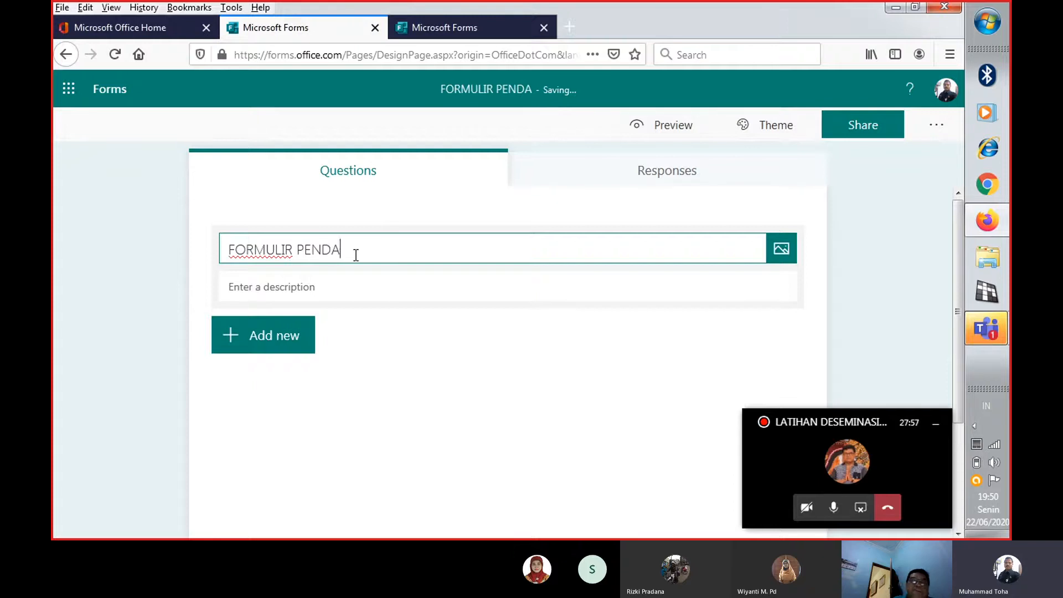
{"action": "type", "text": "FTARAN SIS"}
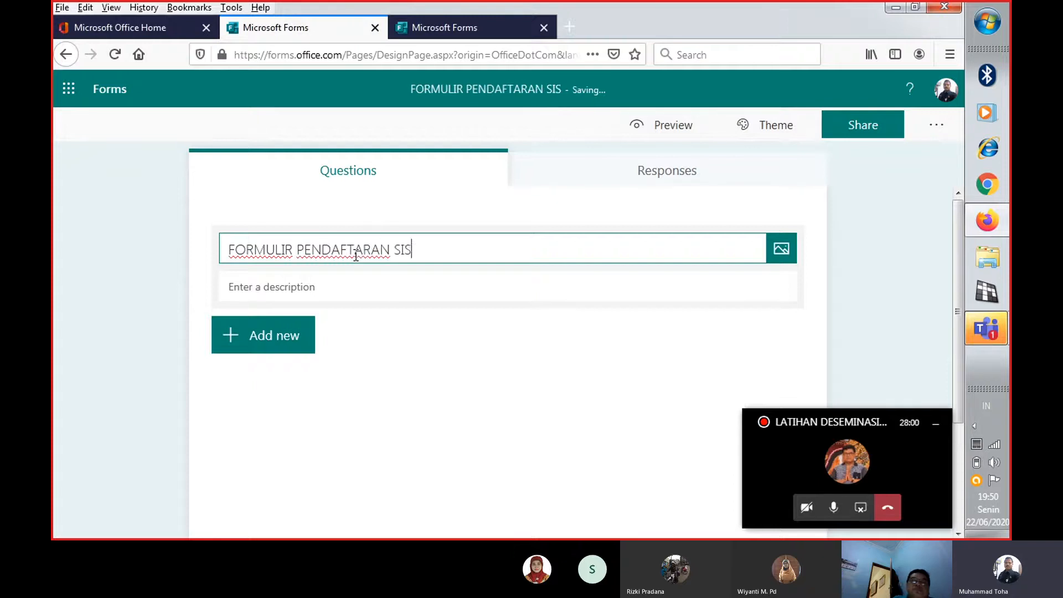
{"action": "type", "text": "WA BAR"}
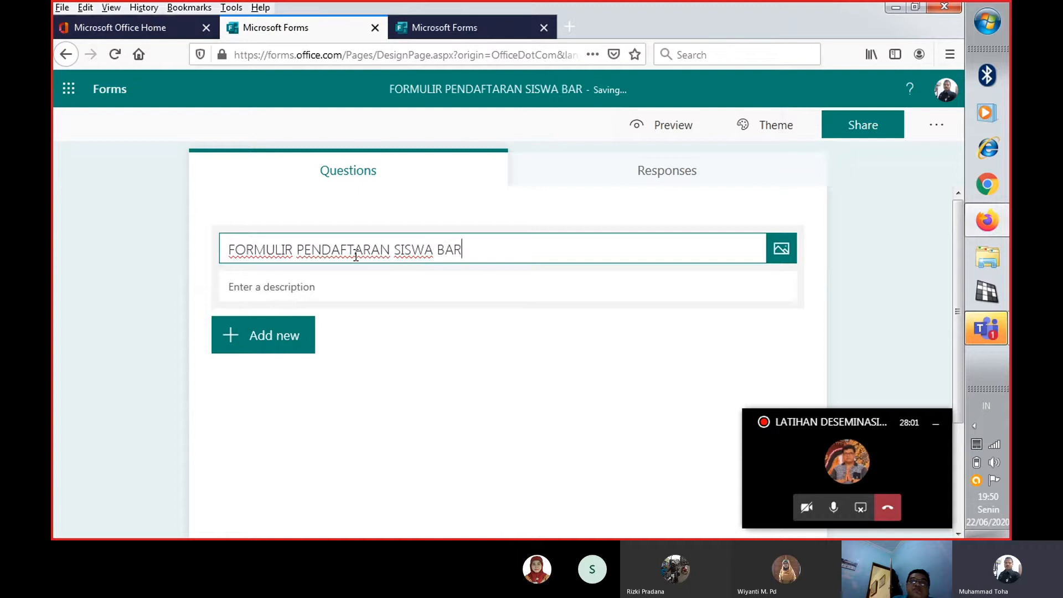
{"action": "type", "text": "U"}
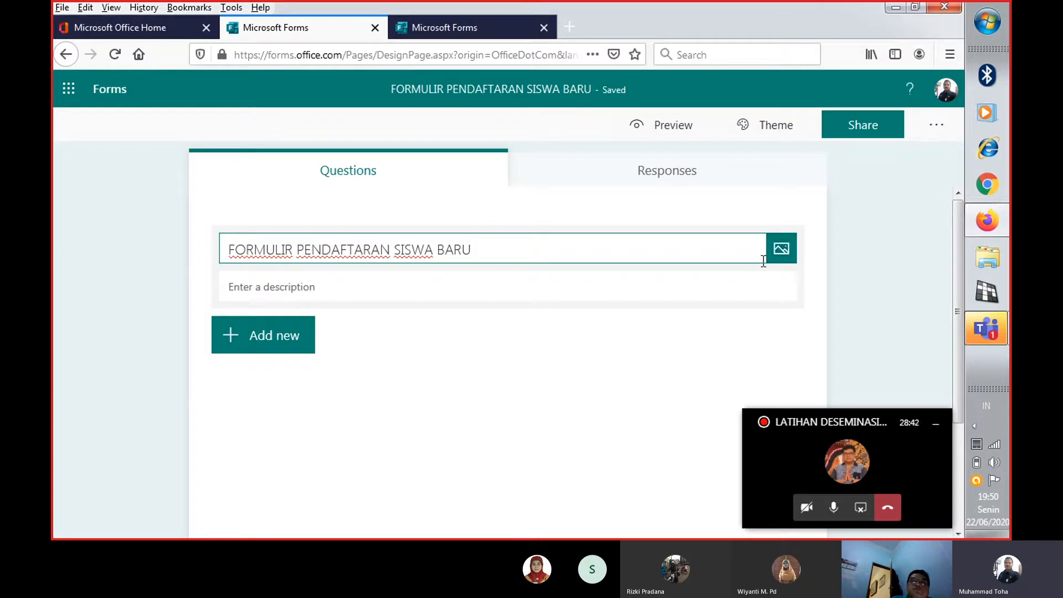
Start inserting an image beside the form title by uploading it from the computer, and show the folder's files as a list
{"action": "left_click", "coordinate": [782, 250]}
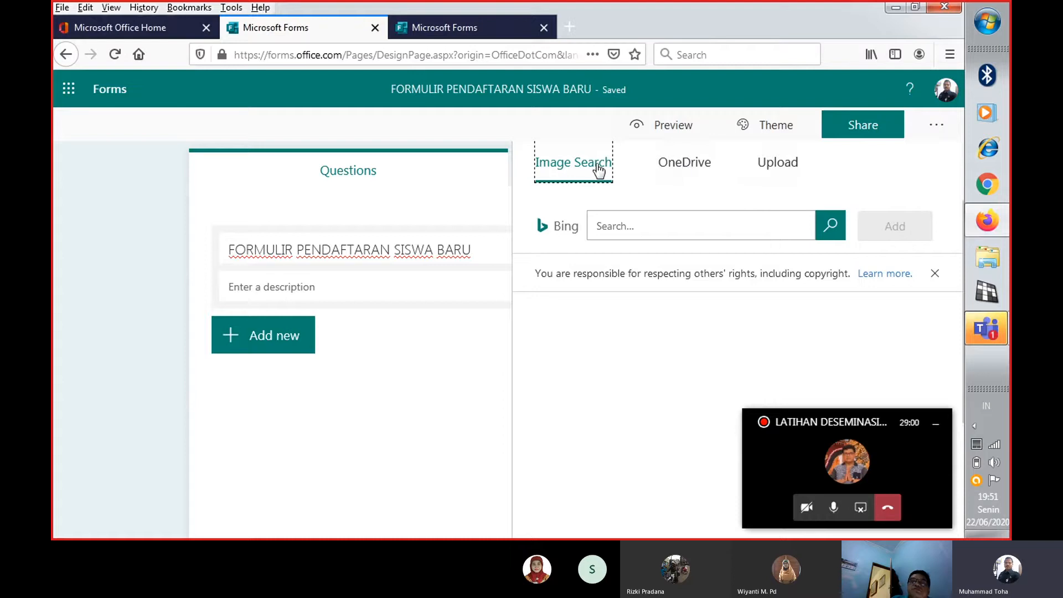
{"action": "left_click", "coordinate": [682, 166]}
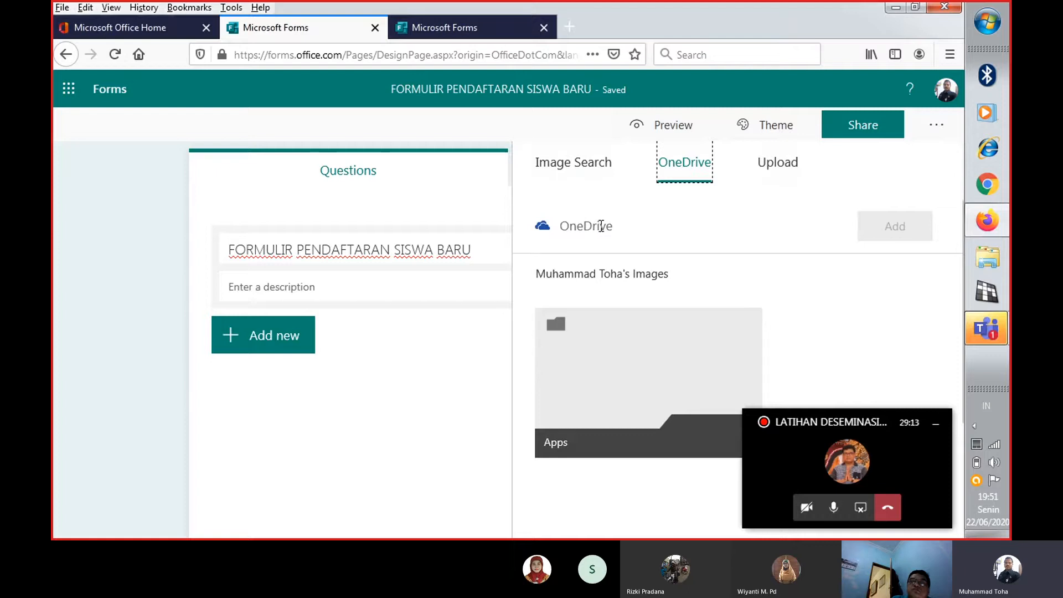
{"action": "left_click", "coordinate": [775, 171]}
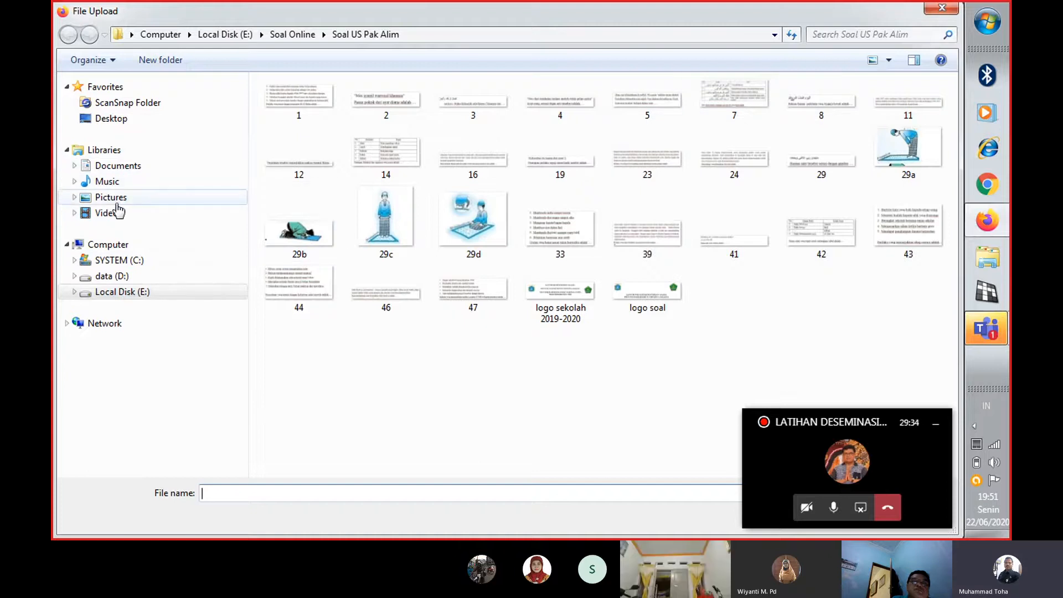
{"action": "left_click", "coordinate": [889, 59]}
{"action": "left_click", "coordinate": [950, 138]}
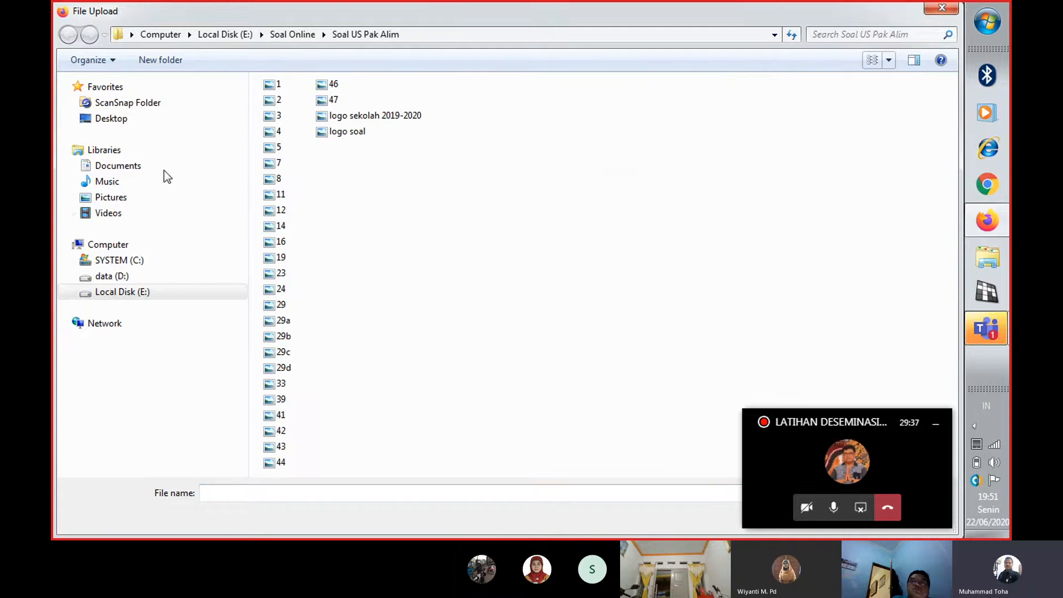
Go to the Pictures library in the upload dialog, display it as a list and find the files beginning with L
{"action": "left_click", "coordinate": [124, 199]}
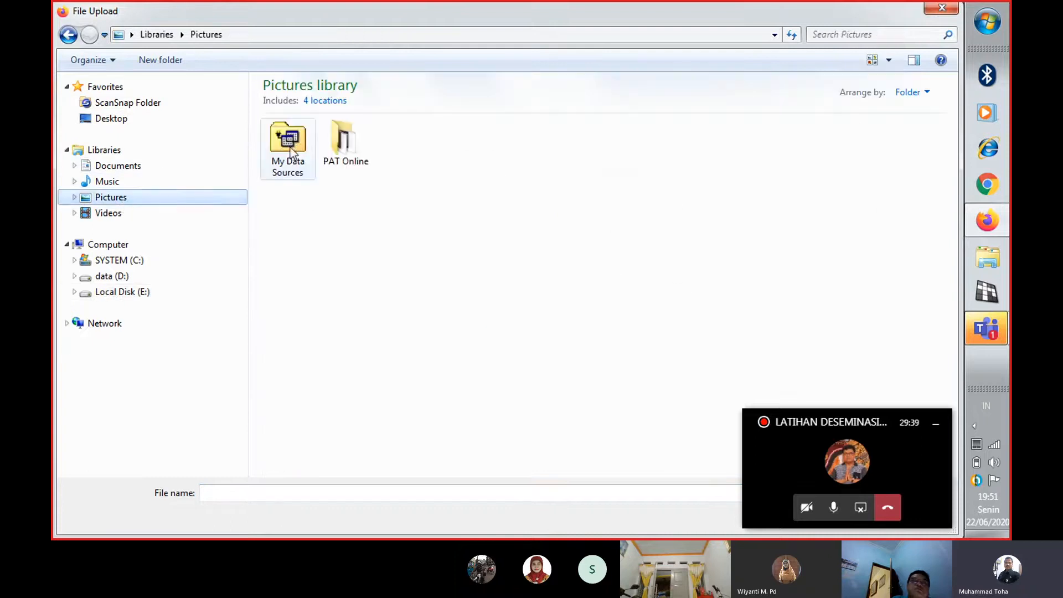
{"action": "left_click", "coordinate": [399, 208]}
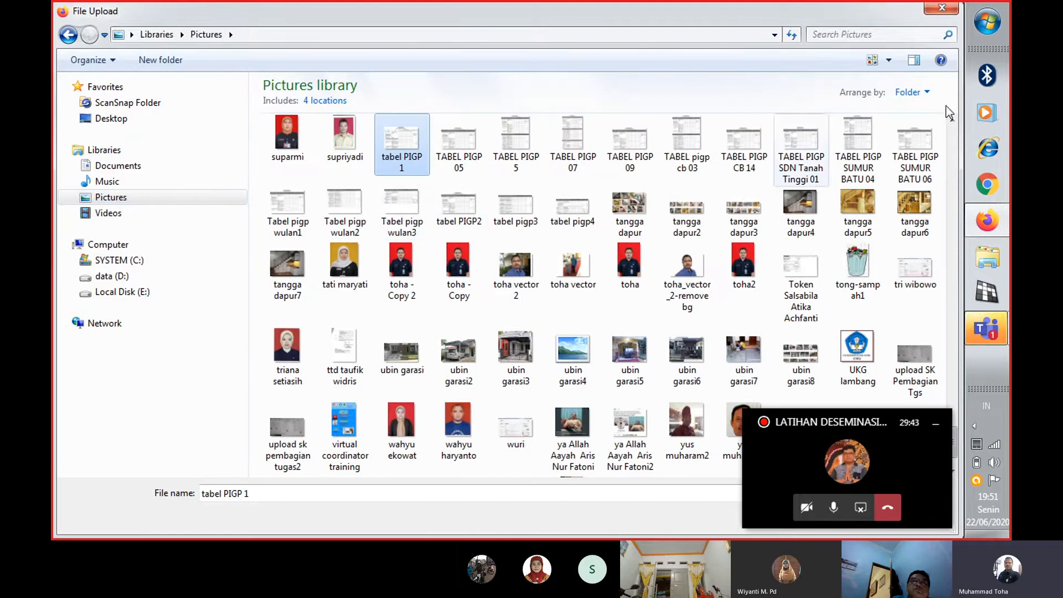
{"action": "left_click", "coordinate": [889, 61]}
{"action": "left_click", "coordinate": [942, 122]}
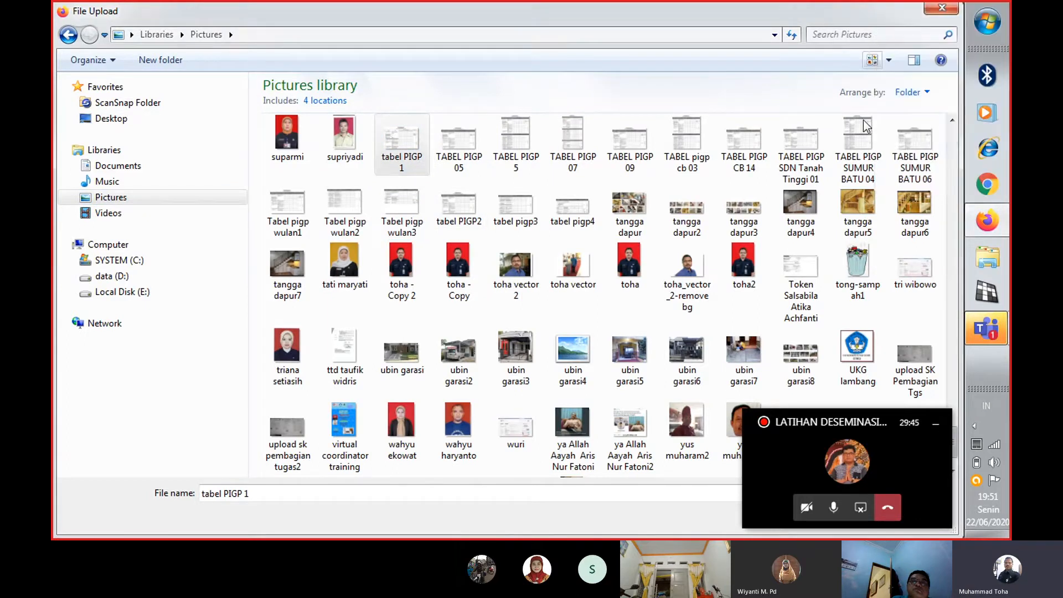
{"action": "left_click", "coordinate": [631, 160]}
{"action": "key", "text": "l"}
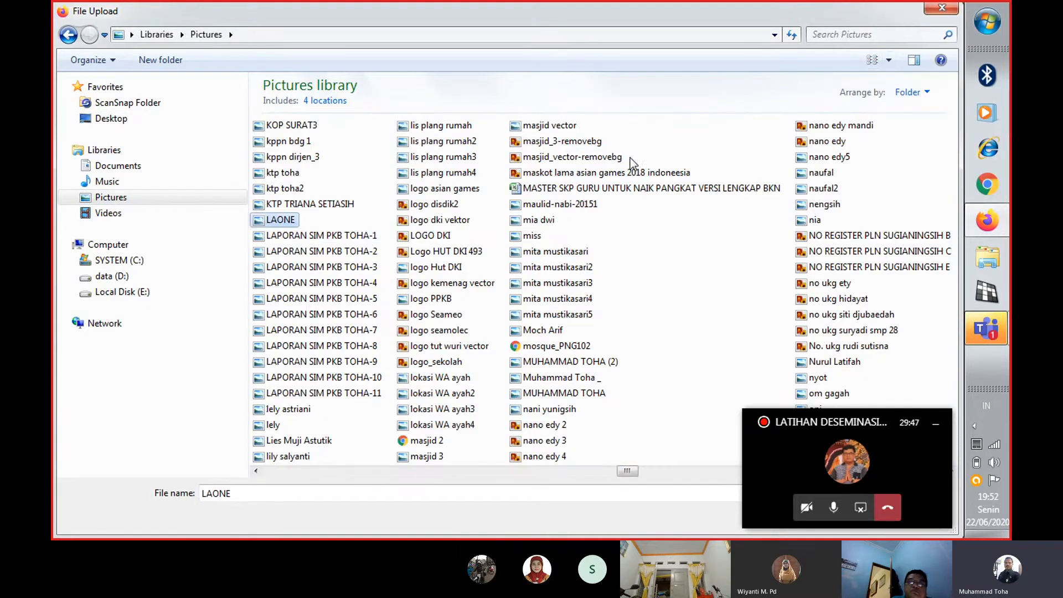
Upload the image file LOGO DKI as the form's title image
{"action": "left_click", "coordinate": [427, 237]}
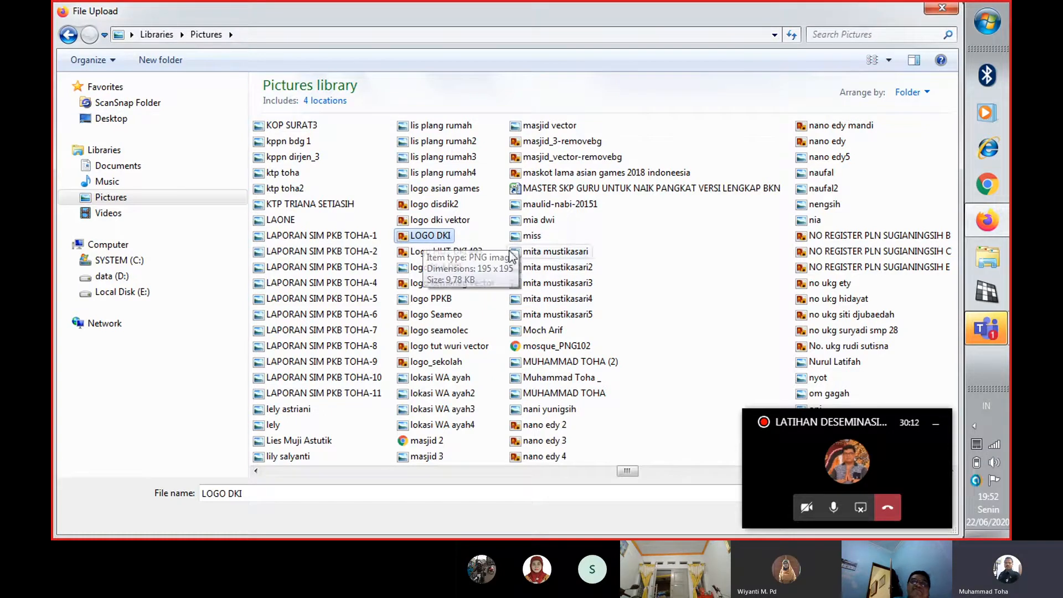
{"action": "left_click", "coordinate": [937, 424]}
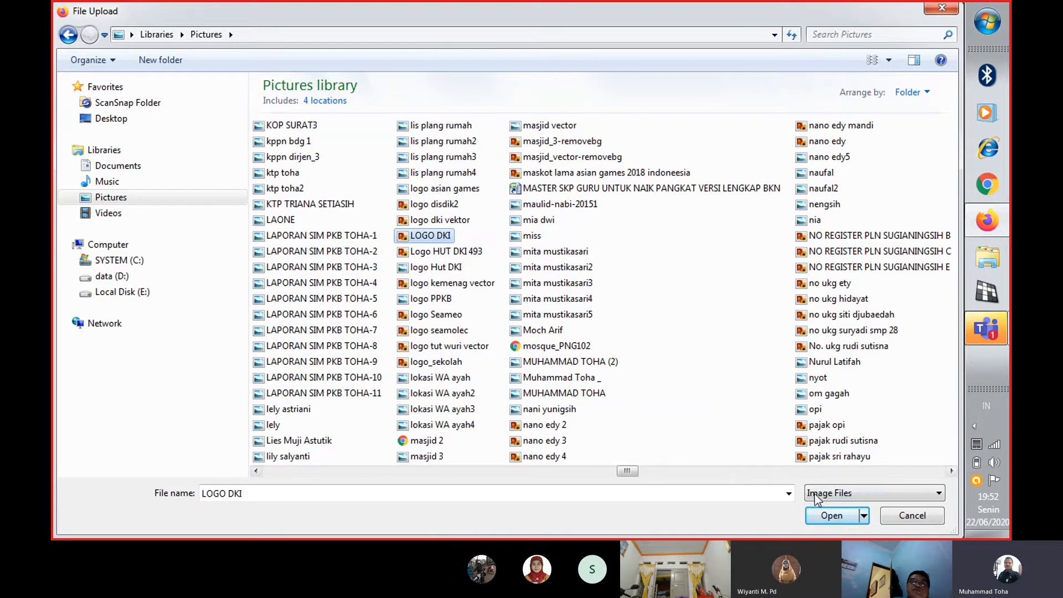
{"action": "left_click", "coordinate": [832, 515]}
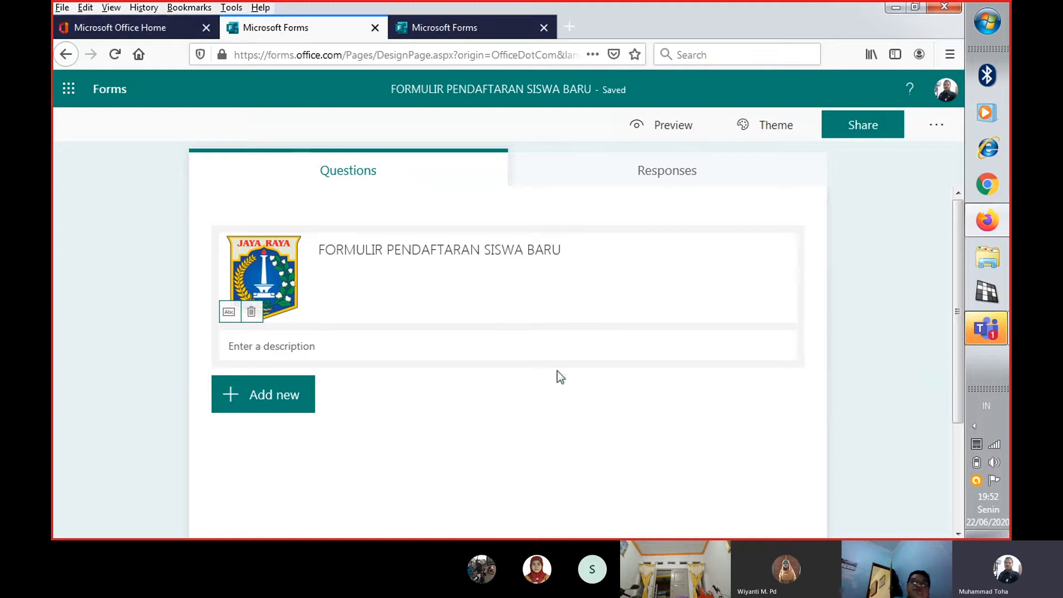
{"action": "left_click", "coordinate": [449, 335]}
{"action": "left_click", "coordinate": [424, 269]}
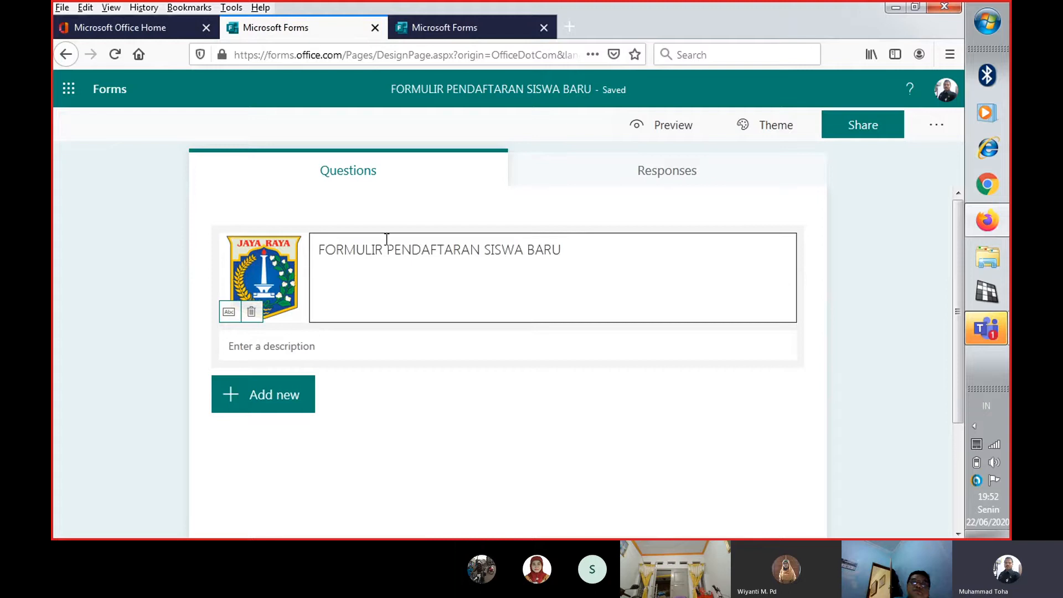
{"action": "left_click", "coordinate": [476, 338]}
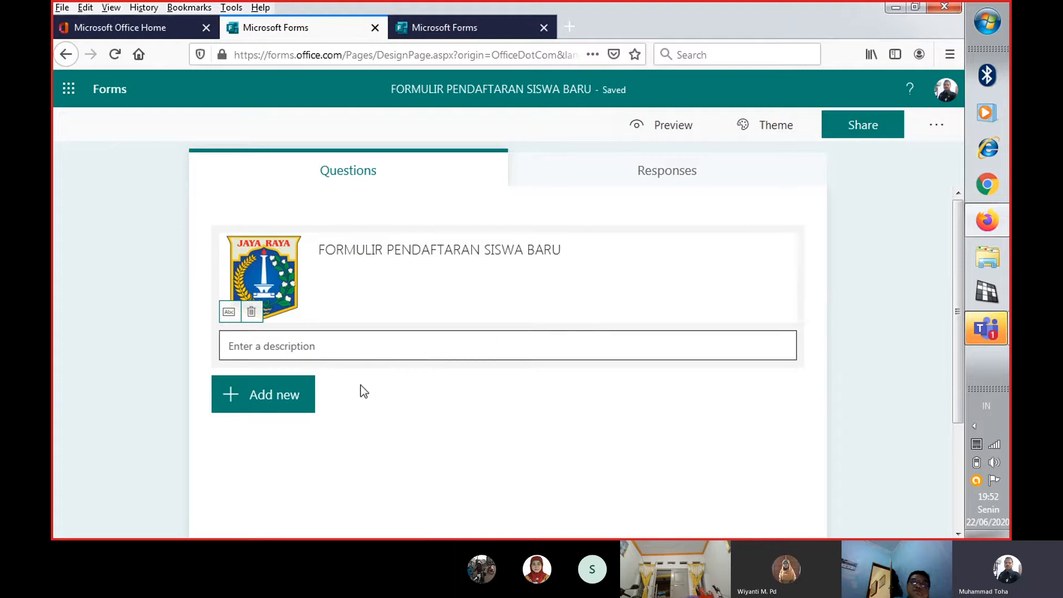
{"action": "left_click", "coordinate": [406, 404]}
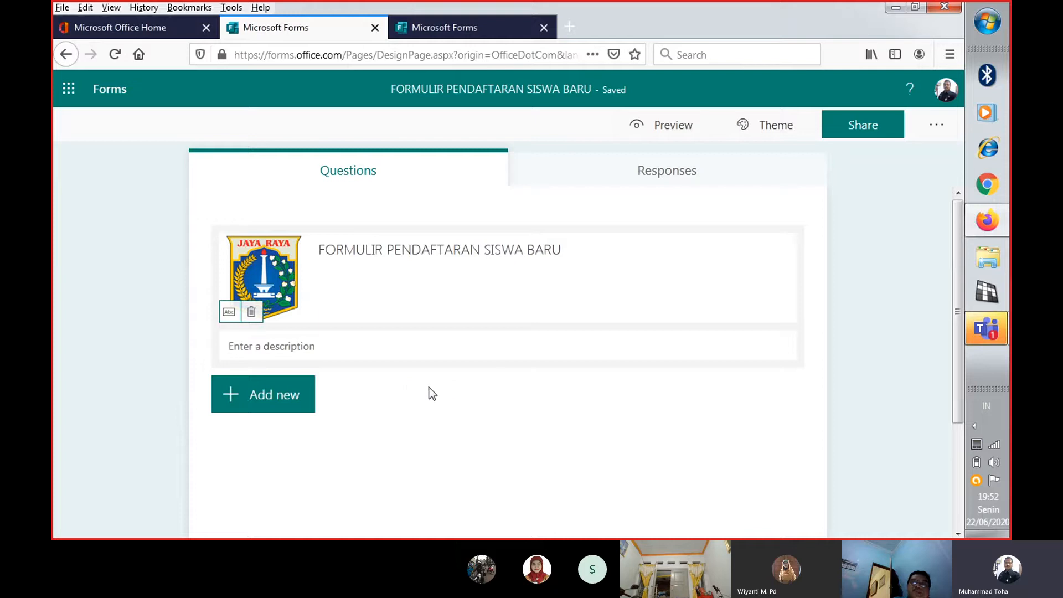
{"action": "left_click", "coordinate": [375, 344]}
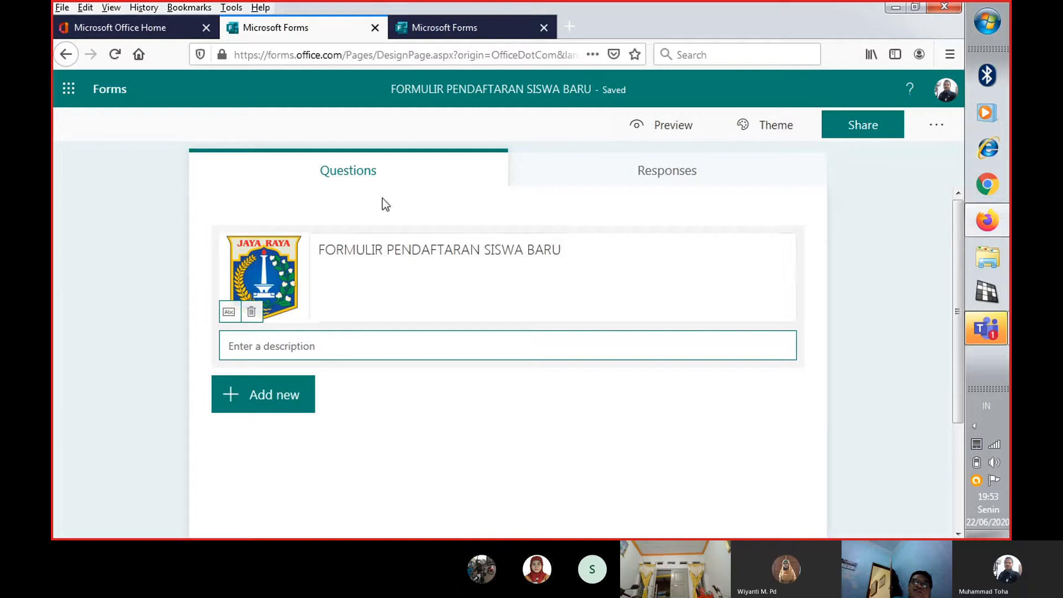
Add "SDN CEMPAKA BARU 01" as a second line of the form title
{"action": "left_click", "coordinate": [586, 247]}
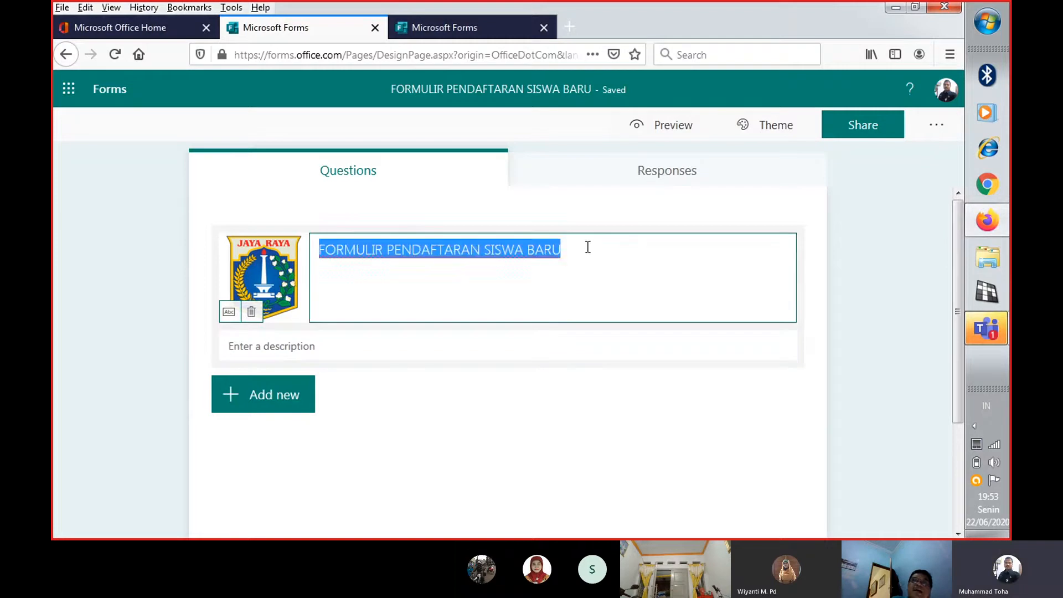
{"action": "left_click", "coordinate": [588, 247]}
{"action": "key", "text": "Return"}
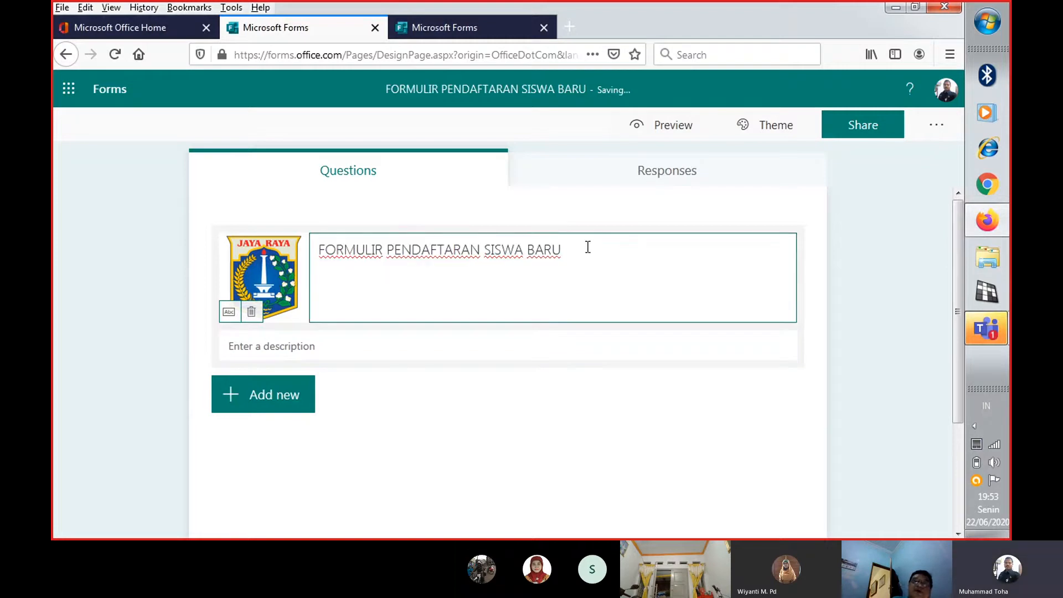
{"action": "type", "text": "SD"}
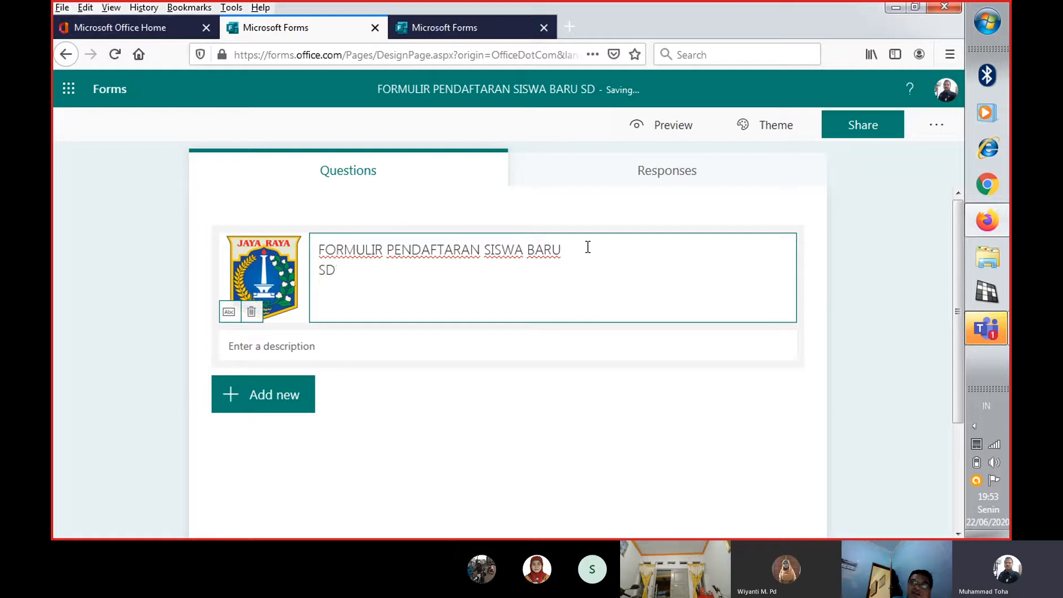
{"action": "type", "text": "N CEM"}
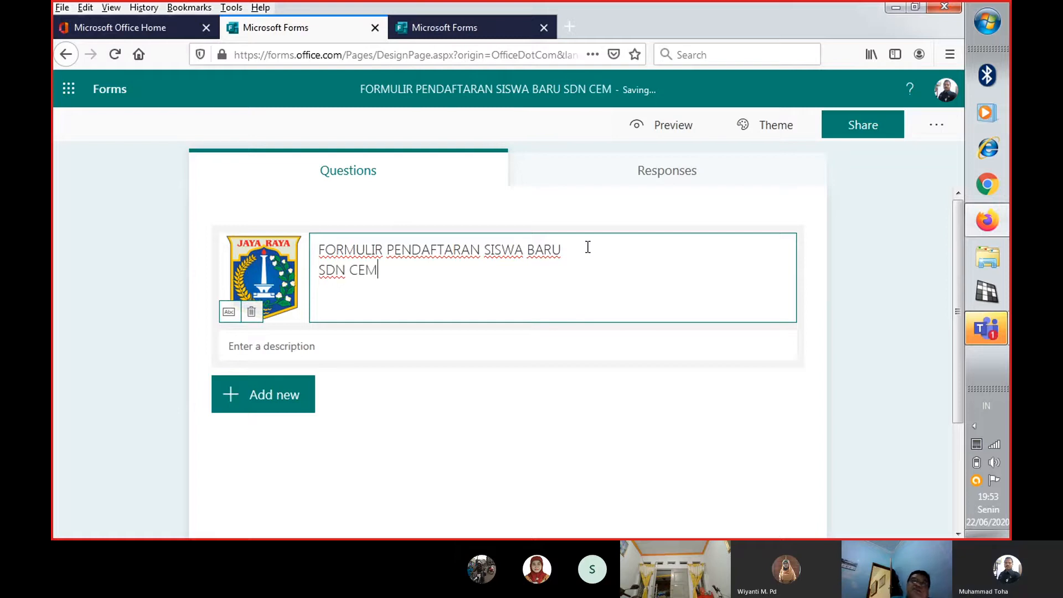
{"action": "type", "text": "PAKA BARU 01"}
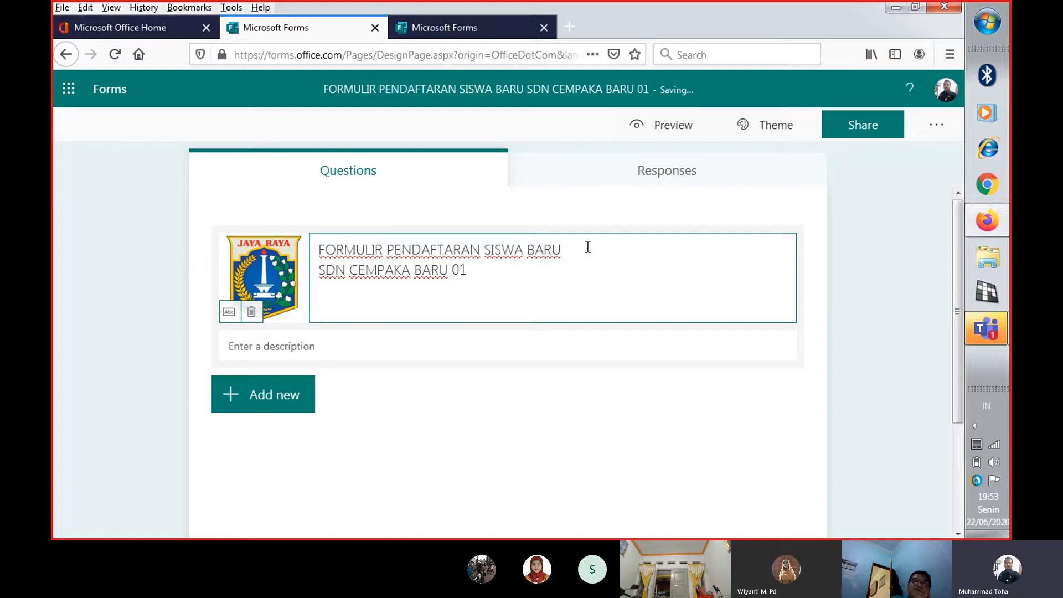
Add "KECAMATAN KEMAYORAN JAKARTA PUSAT" as the third line of the form title
{"action": "key", "text": "Return"}
{"action": "type", "text": "KECAMA"}
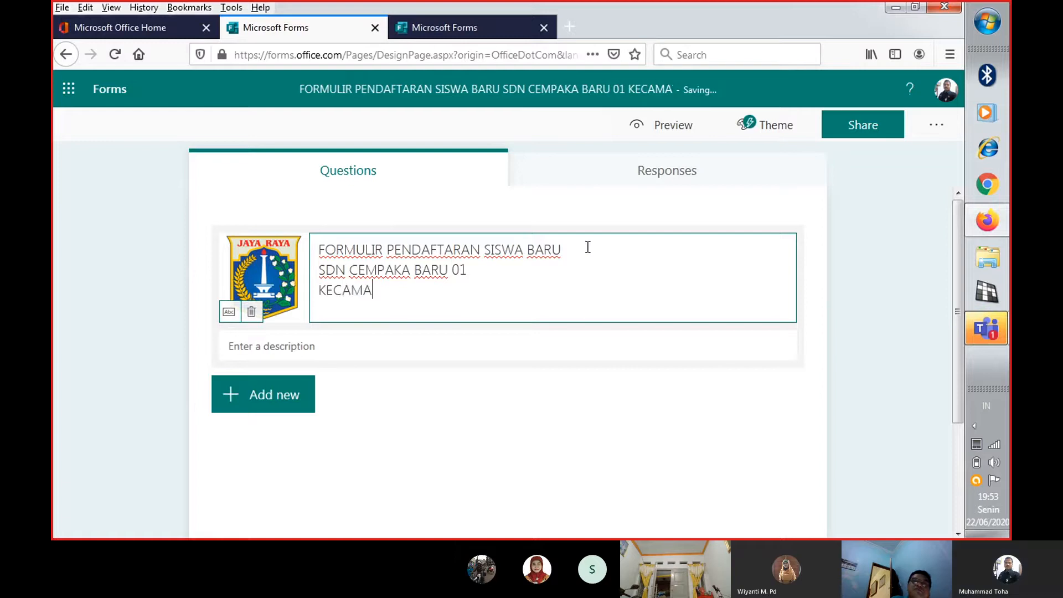
{"action": "type", "text": "TAN KEMAYO"}
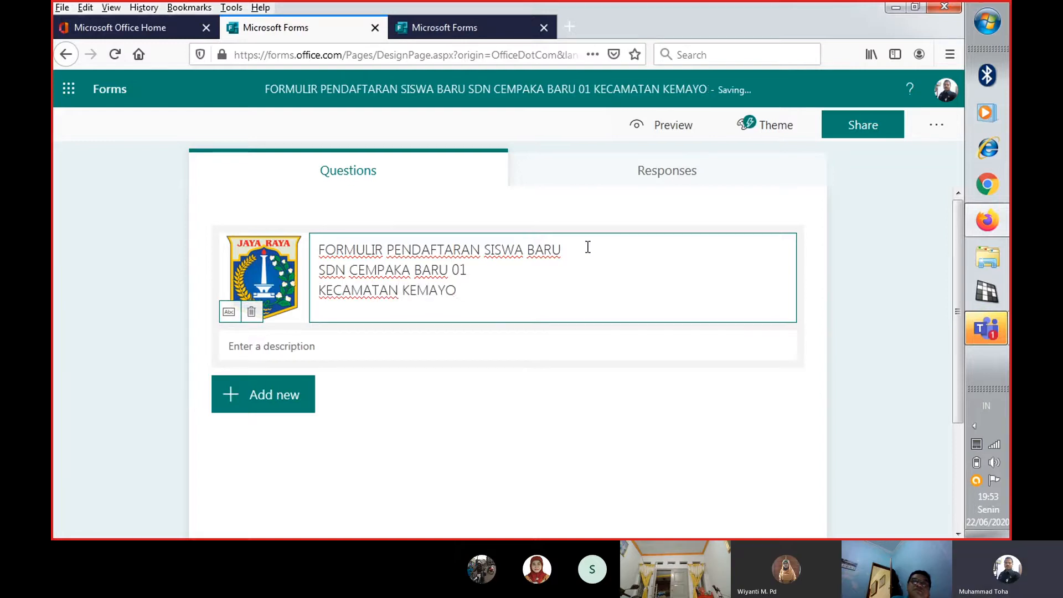
{"action": "type", "text": "RAN JAKA"}
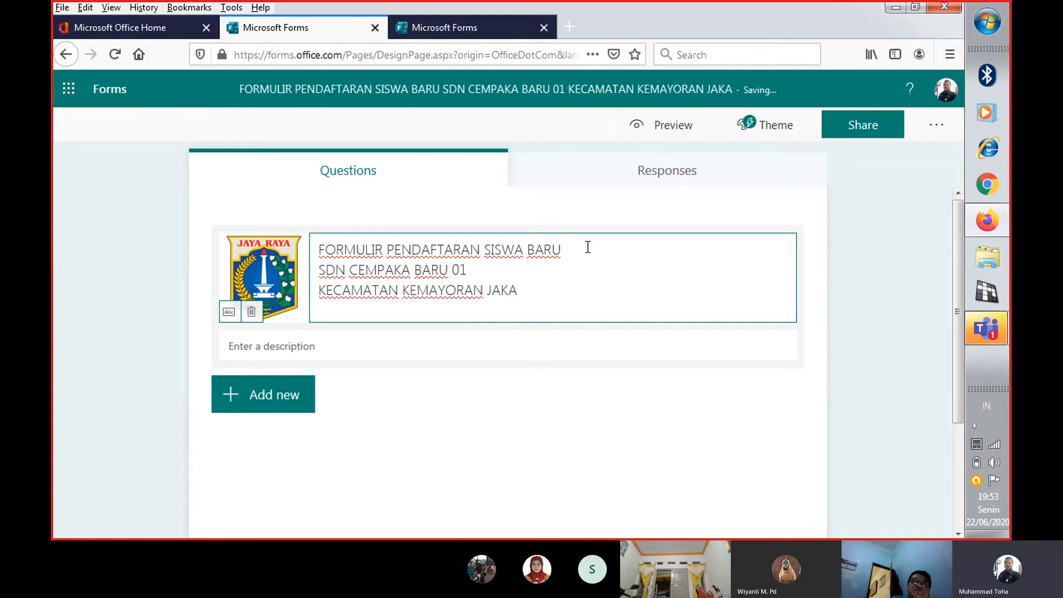
{"action": "type", "text": "RTA PUSAT"}
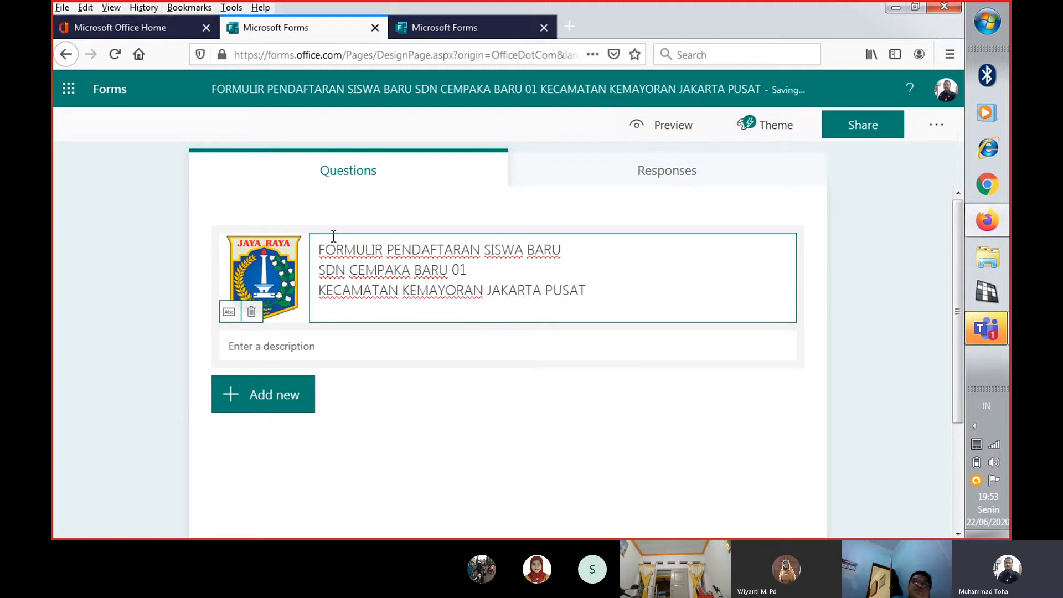
Begin the form description with the words "Pelaksanaan Pendafataran"
{"action": "left_click", "coordinate": [329, 345]}
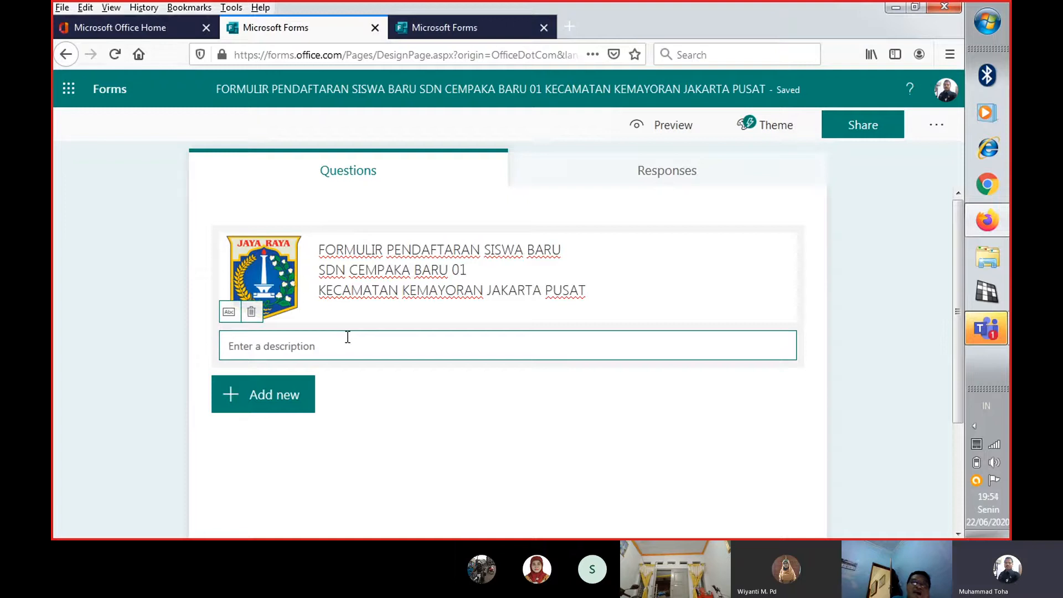
{"action": "type", "text": "p"}
{"action": "key", "text": "BackSpace"}
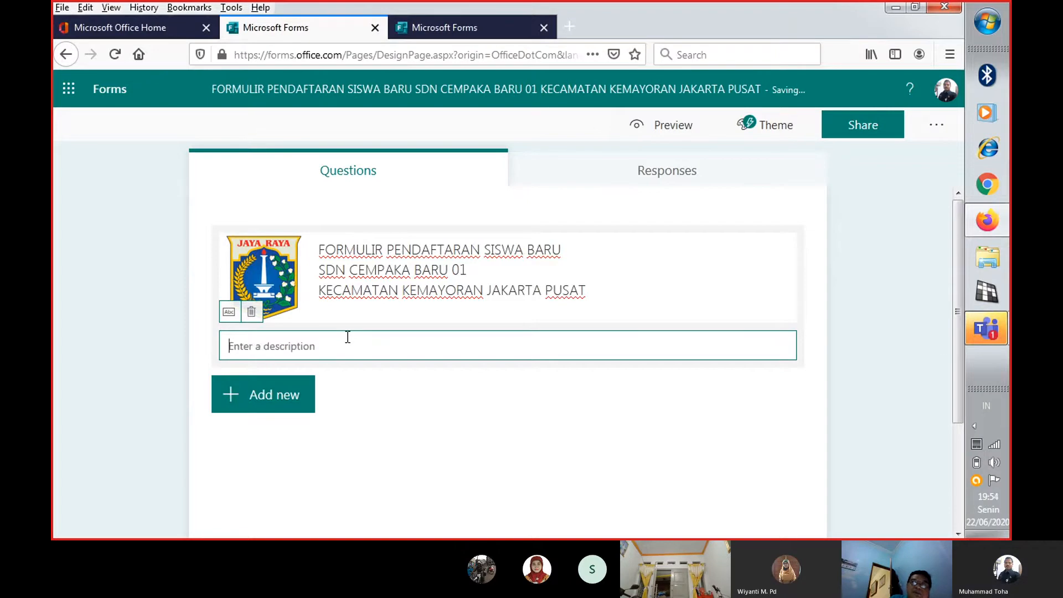
{"action": "type", "text": "P"}
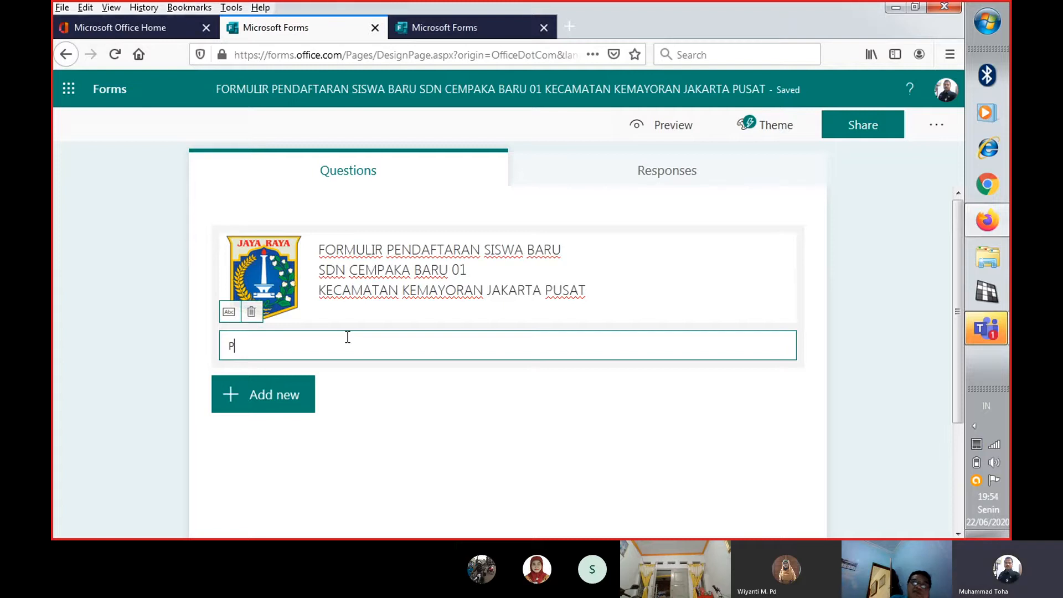
{"action": "type", "text": "endafatar"}
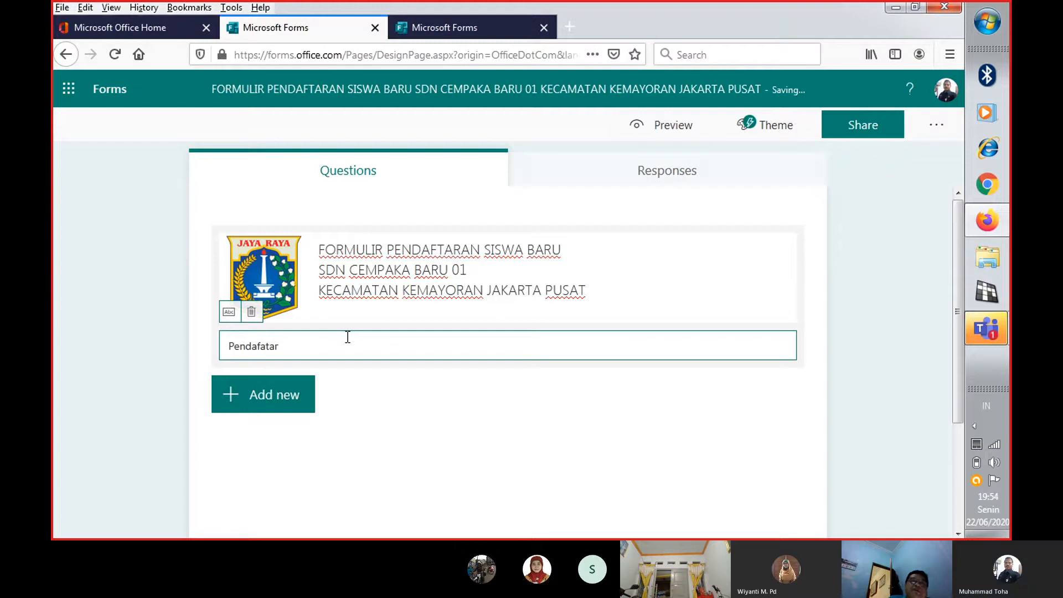
{"action": "key", "text": "Home"}
{"action": "type", "text": "pelaksan"}
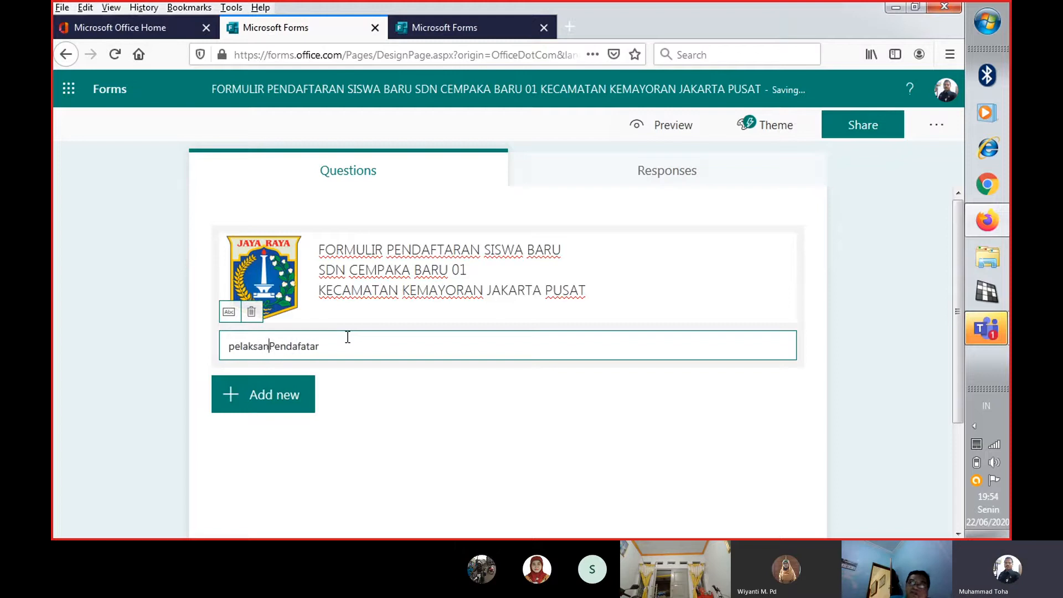
{"action": "key", "text": "BackSpace"}
{"action": "key", "text": "BackSpace"}
{"action": "key", "text": "BackSpace"}
{"action": "key", "text": "BackSpace"}
{"action": "key", "text": "BackSpace"}
{"action": "key", "text": "BackSpace"}
{"action": "key", "text": "BackSpace"}
{"action": "key", "text": "BackSpace"}
{"action": "type", "text": "pe"}
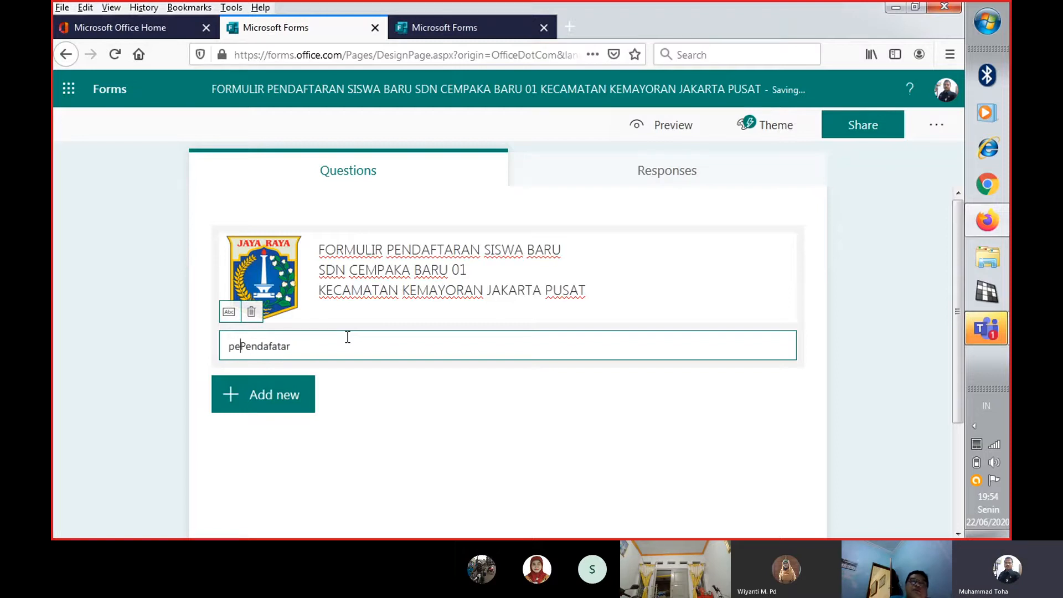
{"action": "type", "text": "la"}
{"action": "key", "text": "BackSpace"}
{"action": "key", "text": "BackSpace"}
{"action": "key", "text": "BackSpace"}
{"action": "key", "text": "BackSpace"}
{"action": "type", "text": "Pelaksannaan"}
{"action": "key", "text": "BackSpace"}
{"action": "key", "text": "BackSpace"}
{"action": "key", "text": "BackSpace"}
{"action": "key", "text": "BackSpace"}
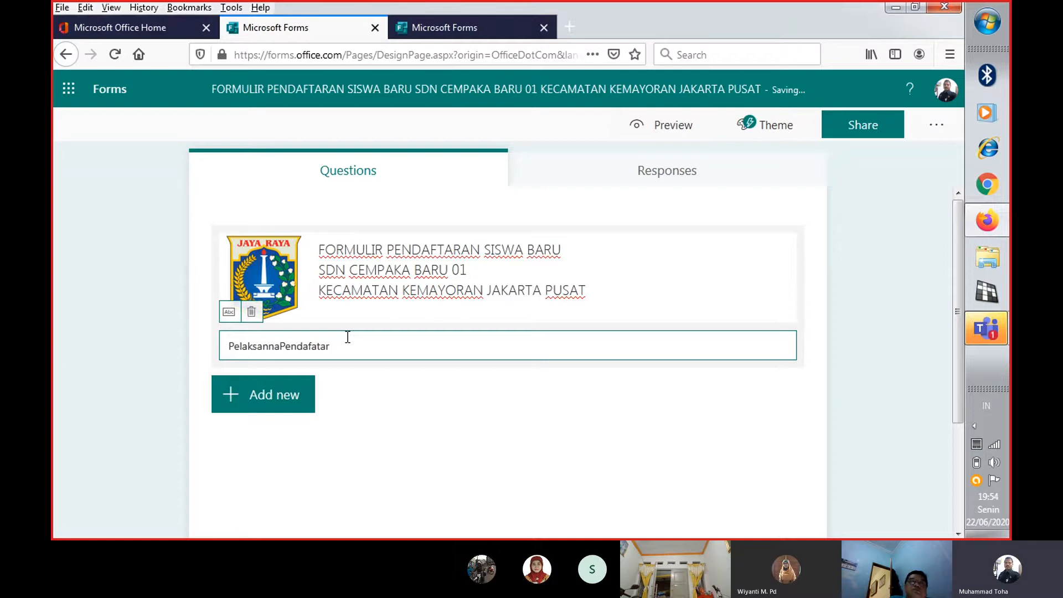
{"action": "type", "text": "aan"}
{"action": "key", "text": "End"}
{"action": "type", "text": "an "}
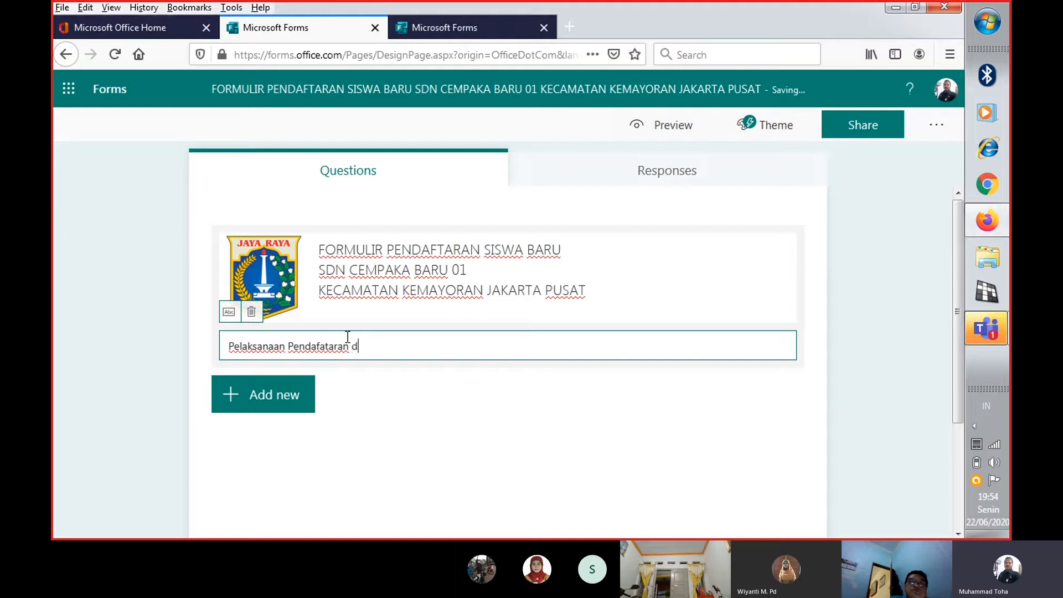
{"action": "type", "text": "dimulai dari tangg"}
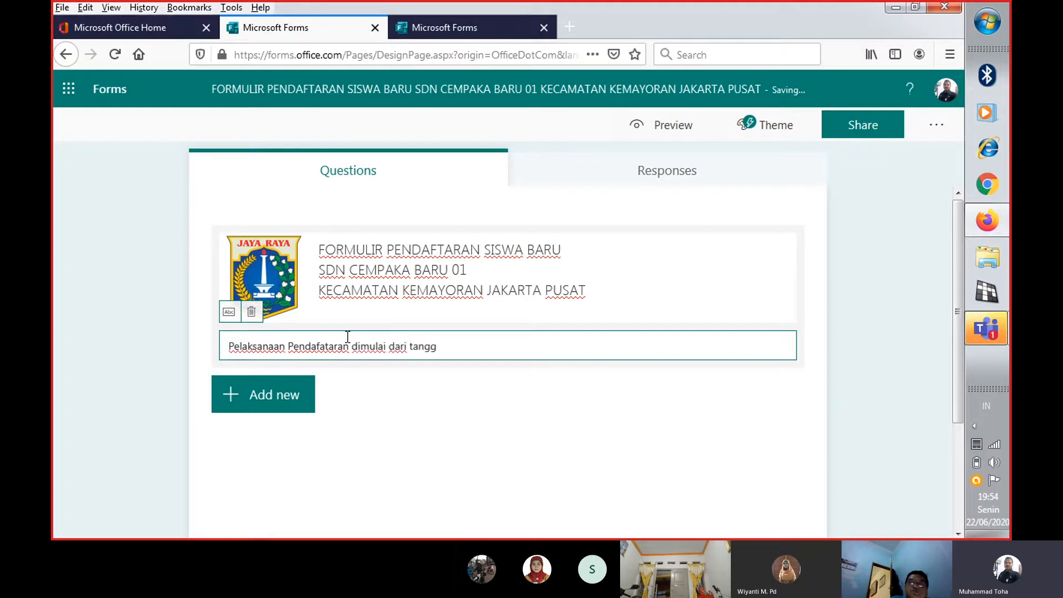
{"action": "type", "text": "al 25 Jui"}
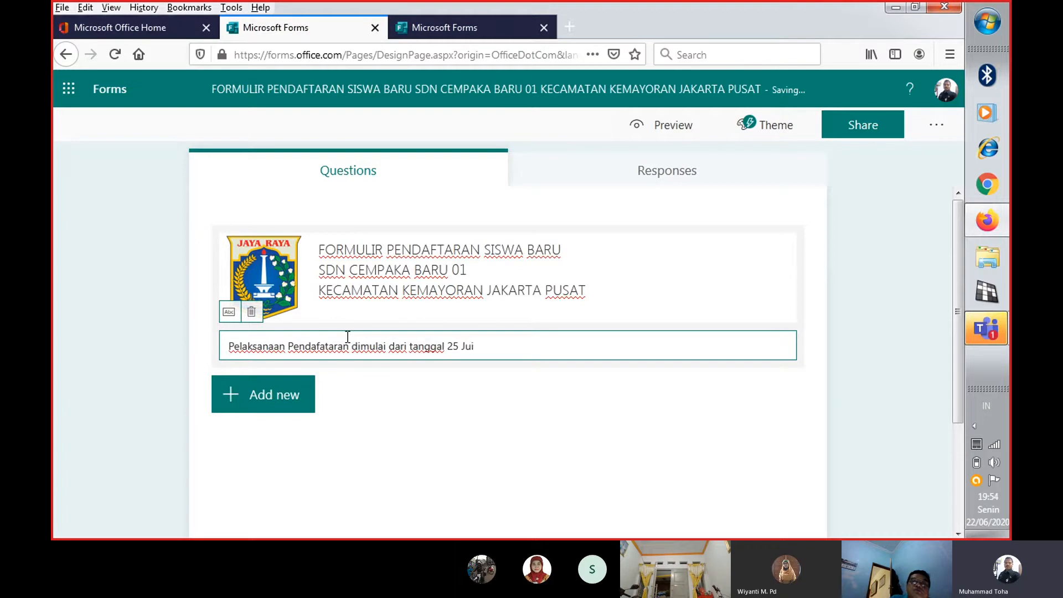
Complete the description's first sentence with the registration period "dimulai dari tanggal 25 Juni sd 27 Juni 2020."
{"action": "key", "text": "BackSpace"}
{"action": "type", "text": "ni"}
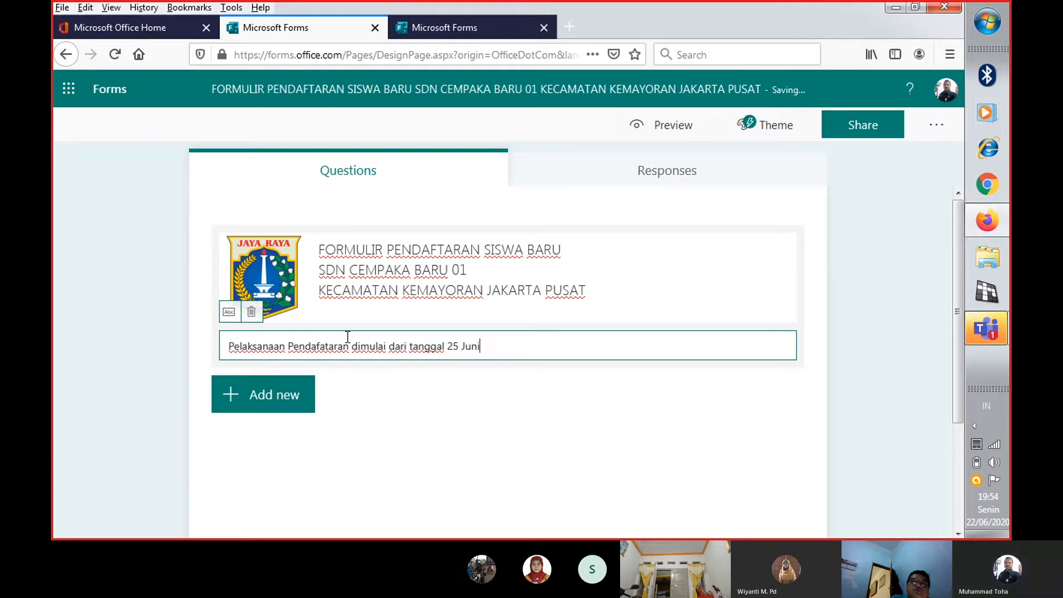
{"action": "type", "text": " sd 2"}
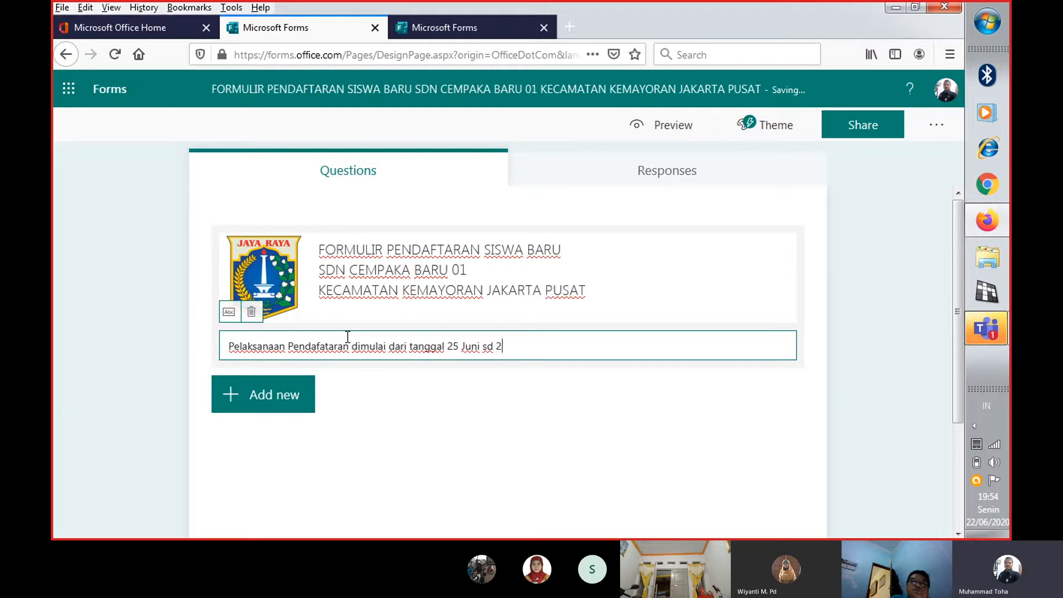
{"action": "type", "text": "7 Juni 2020."}
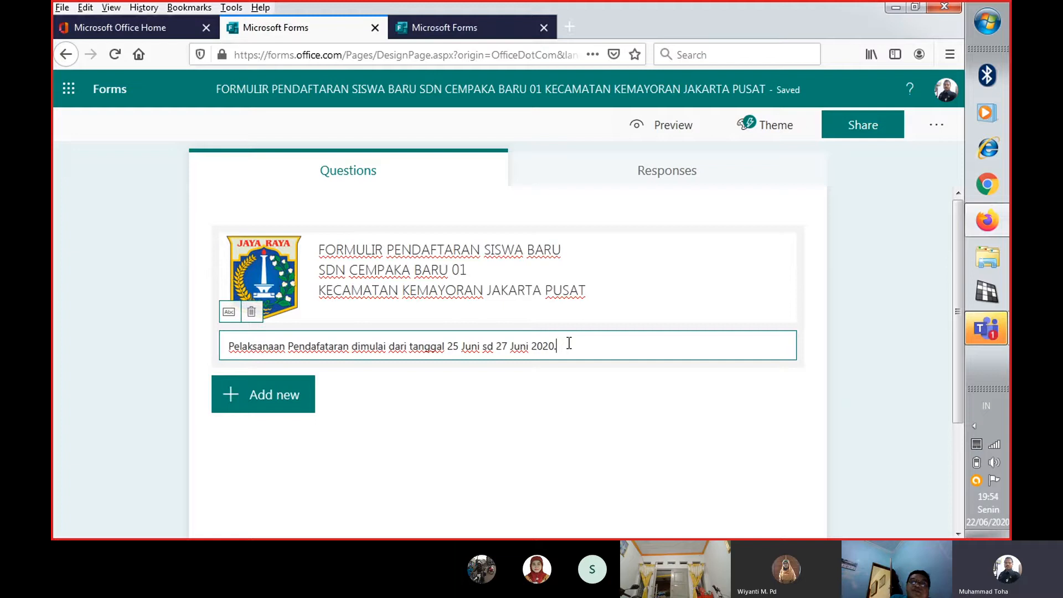
Add a second description line reading "Jumlah siswa kelas 1 yang akan diterima sebanyak 4 (empat) kelas"
{"action": "key", "text": "Return"}
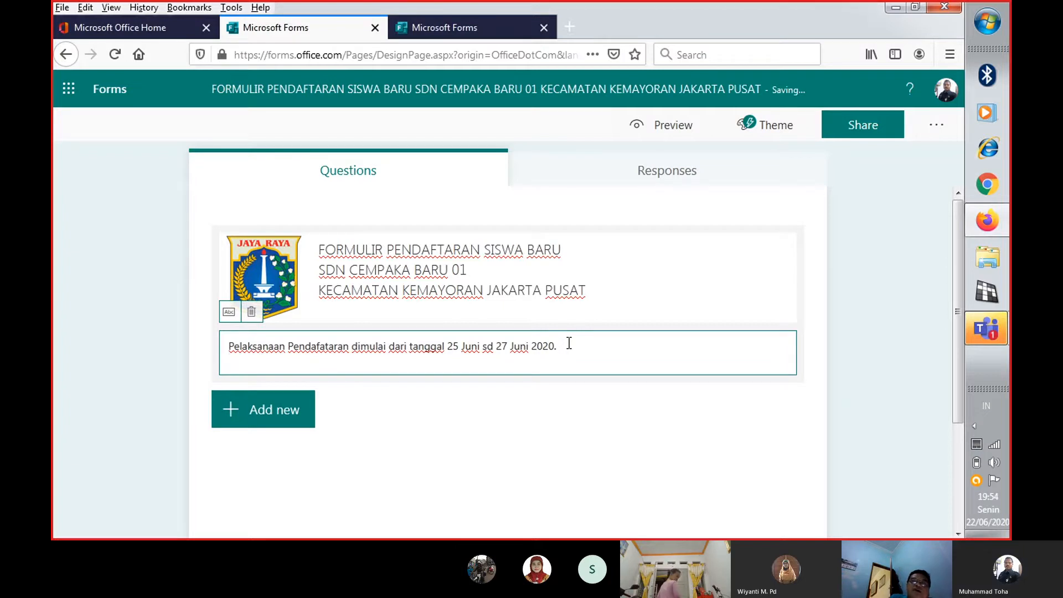
{"action": "type", "text": "Jumlaha s"}
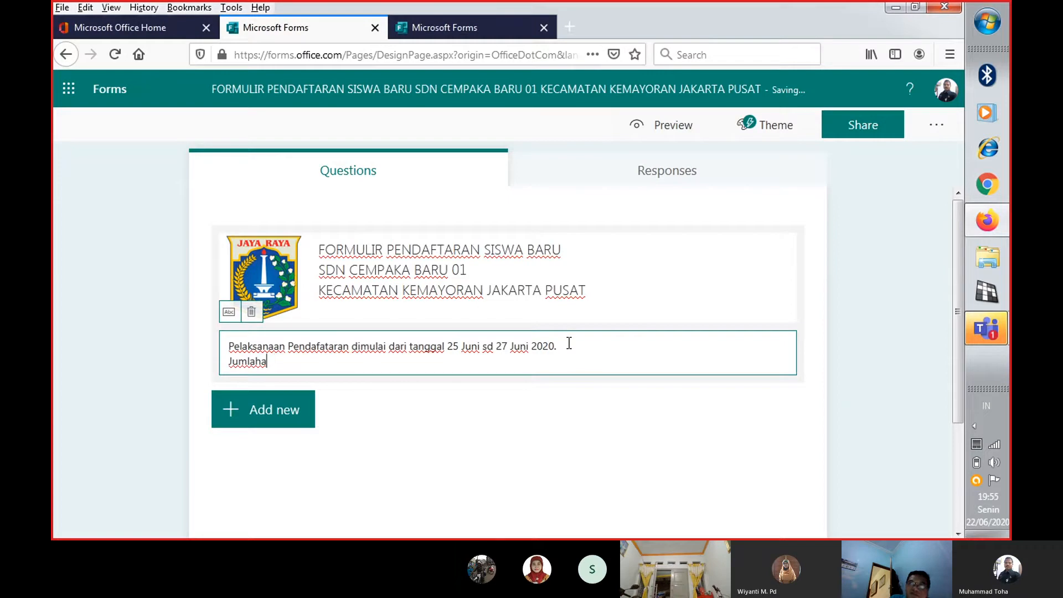
{"action": "key", "text": "BackSpace"}
{"action": "type", "text": "siswa"}
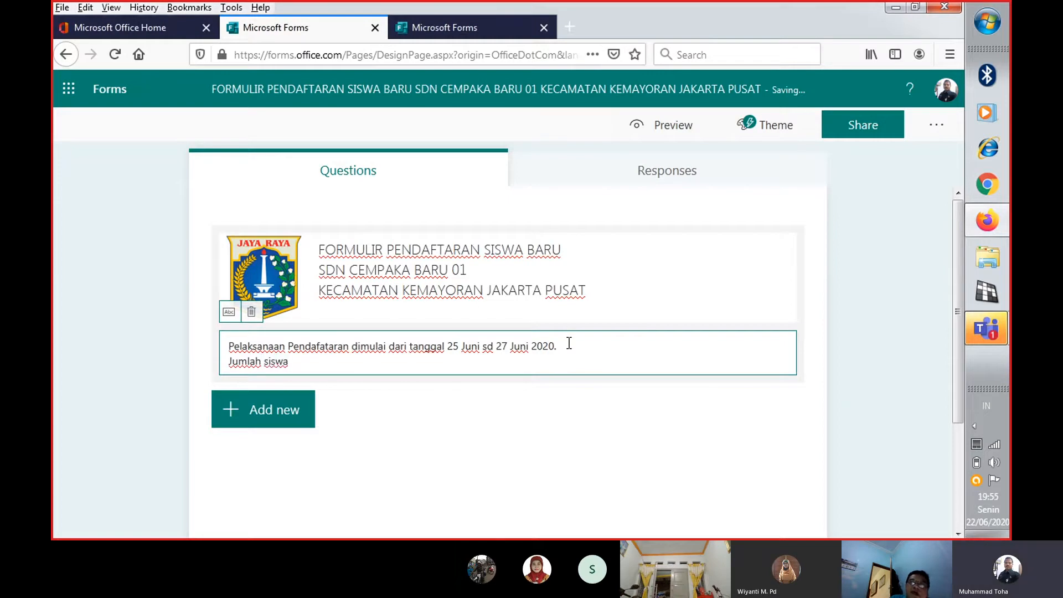
{"action": "type", "text": " kelas 1 yang akan "}
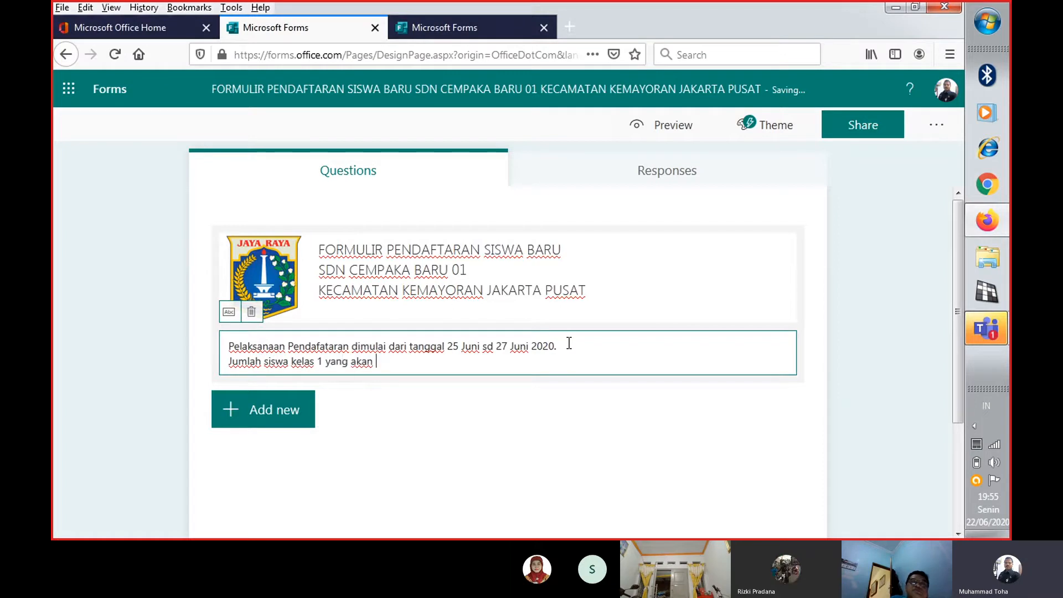
{"action": "type", "text": "diterima se"}
{"action": "key", "text": "BackSpace"}
{"action": "type", "text": "s"}
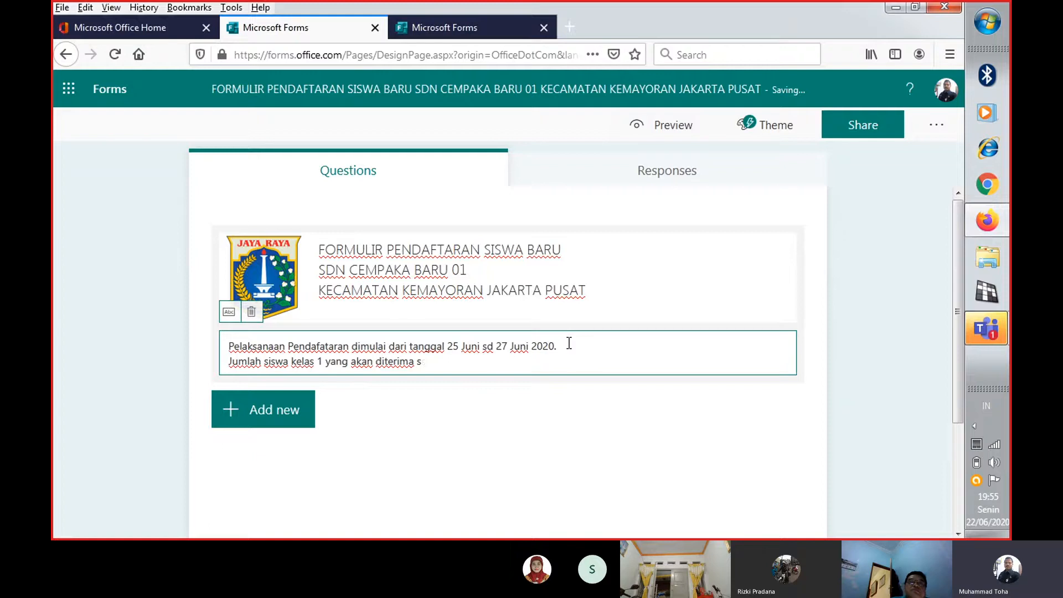
{"action": "type", "text": "ebanyak"}
{"action": "type", "text": " em"}
{"action": "type", "text": "4 ("}
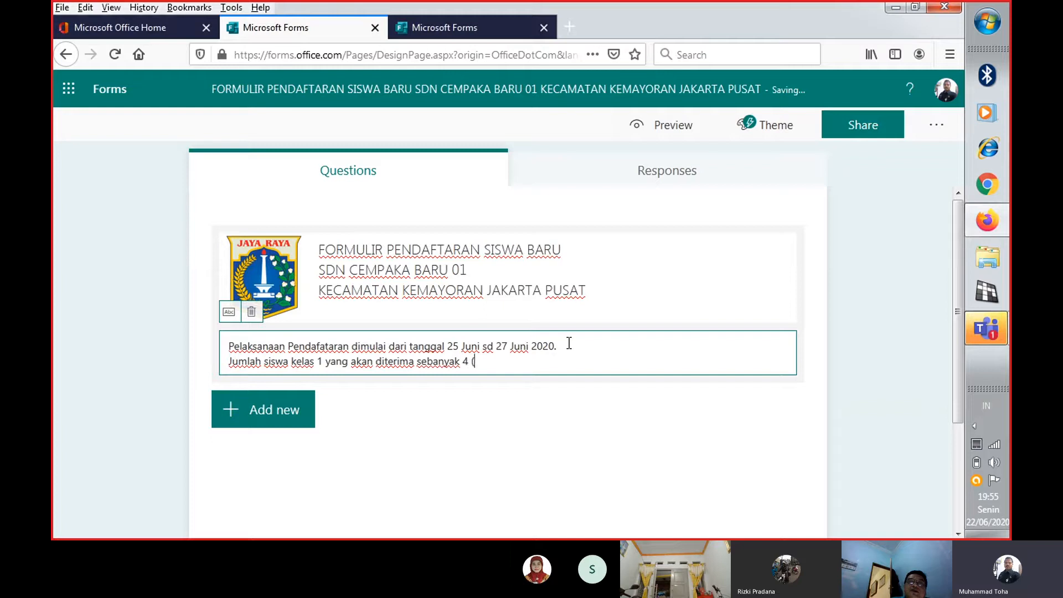
{"action": "type", "text": "empat) kelas, ma"}
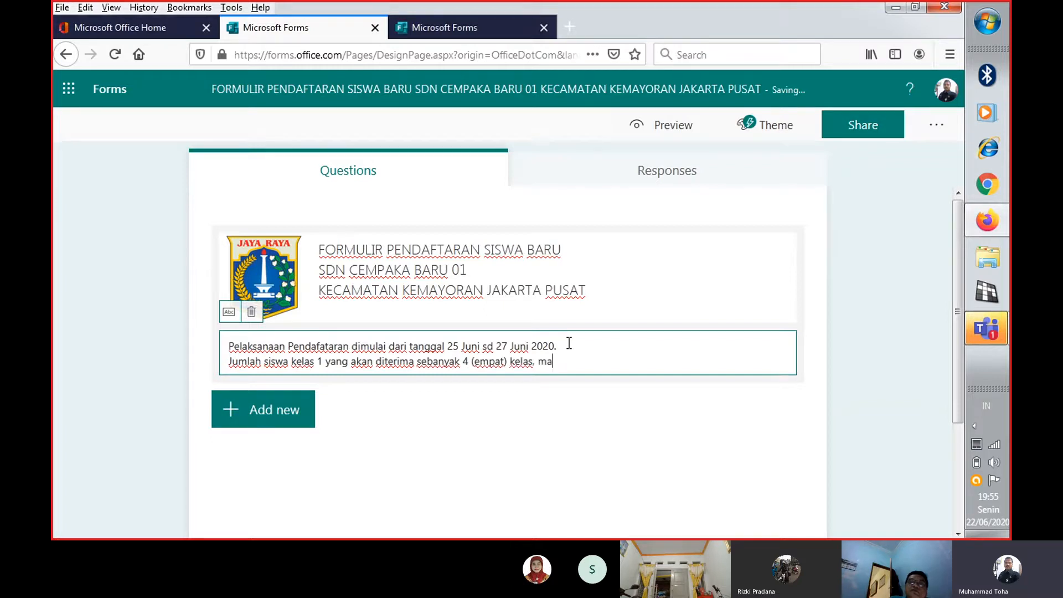
{"action": "type", "text": "singg0"}
Continue the description's second line with the class size, ", masing-masing 32 siswa"
{"action": "key", "text": "BackSpace"}
{"action": "type", "text": "-"}
{"action": "key", "text": "BackSpace"}
{"action": "type", "text": "-asi"}
{"action": "key", "text": "BackSpace"}
{"action": "key", "text": "BackSpace"}
{"action": "type", "text": "masing"}
{"action": "key", "text": "BackSpace"}
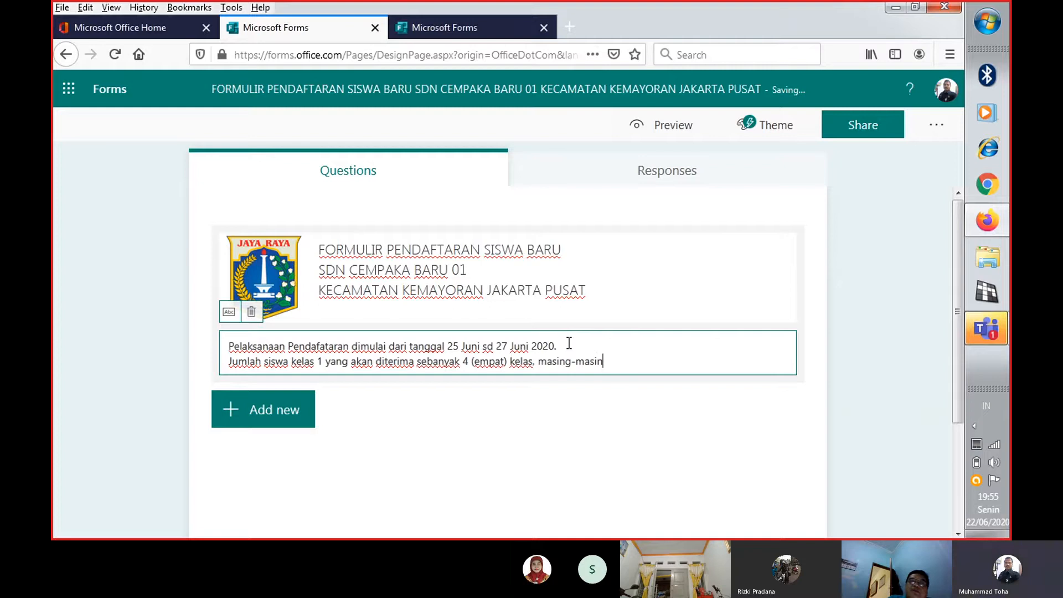
{"action": "key", "text": "BackSpace"}
{"action": "key", "text": "BackSpace"}
{"action": "key", "text": "BackSpace"}
{"action": "key", "text": "BackSpace"}
{"action": "key", "text": "BackSpace"}
{"action": "key", "text": "BackSpace"}
{"action": "key", "text": "BackSpace"}
{"action": "key", "text": "BackSpace"}
{"action": "key", "text": "BackSpace"}
{"action": "key", "text": "BackSpace"}
{"action": "type", "text": "si"}
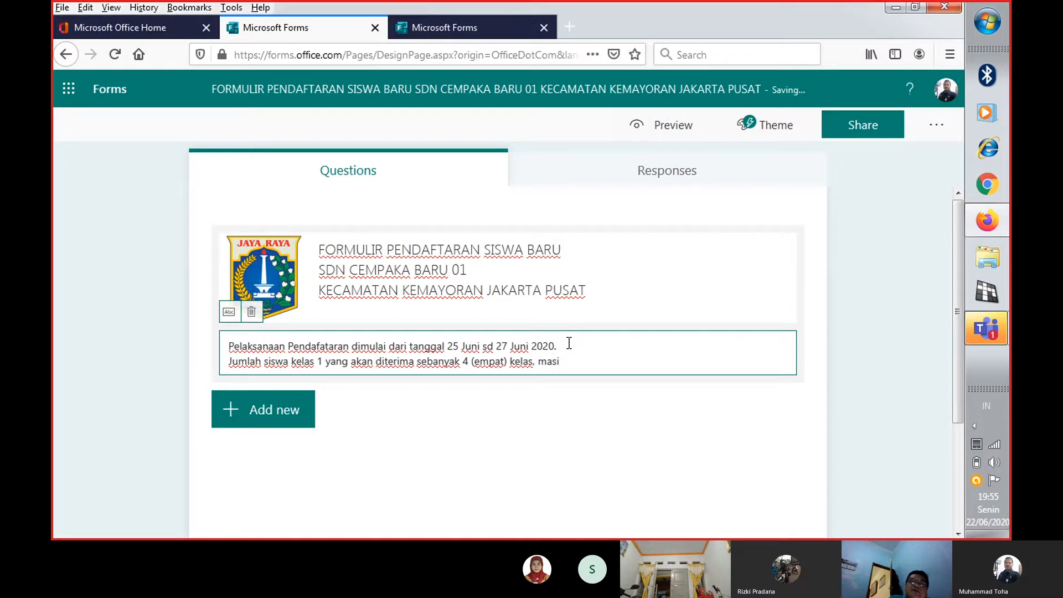
{"action": "type", "text": "ng-masing "}
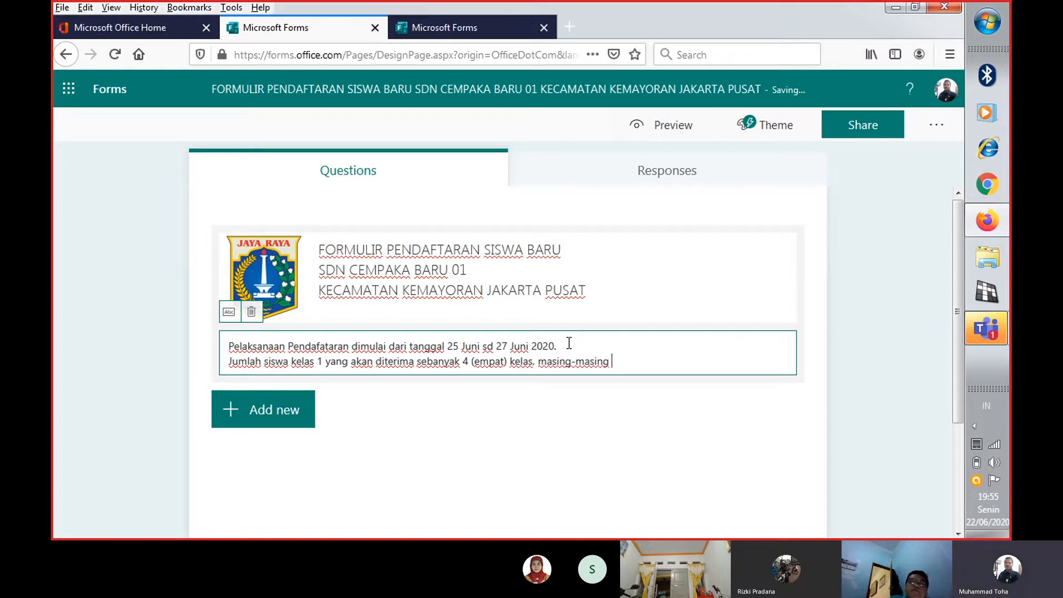
{"action": "type", "text": "32 siswa. Total"}
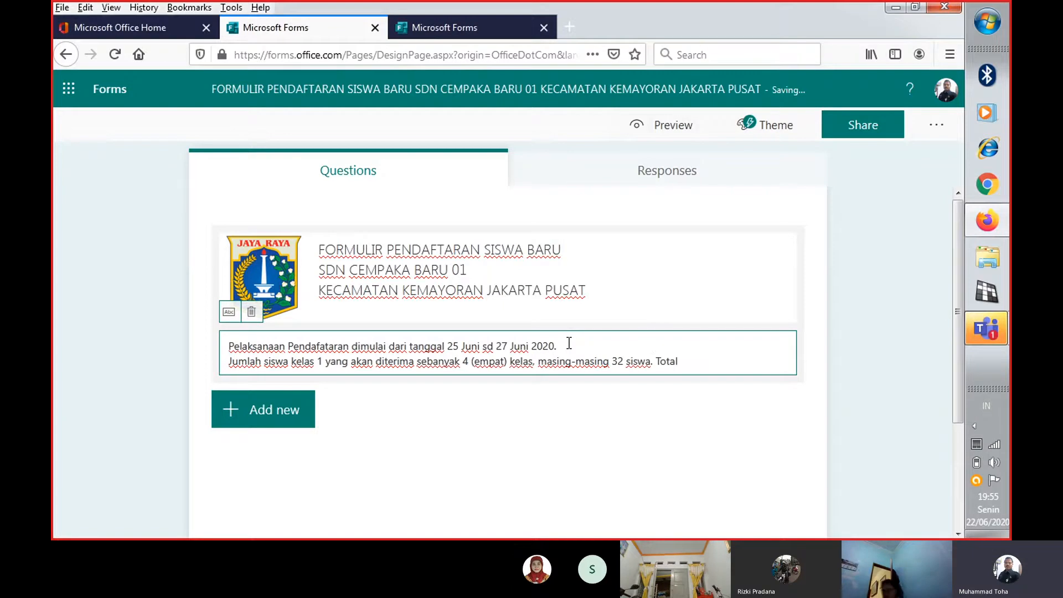
{"action": "type", "text": "nya"}
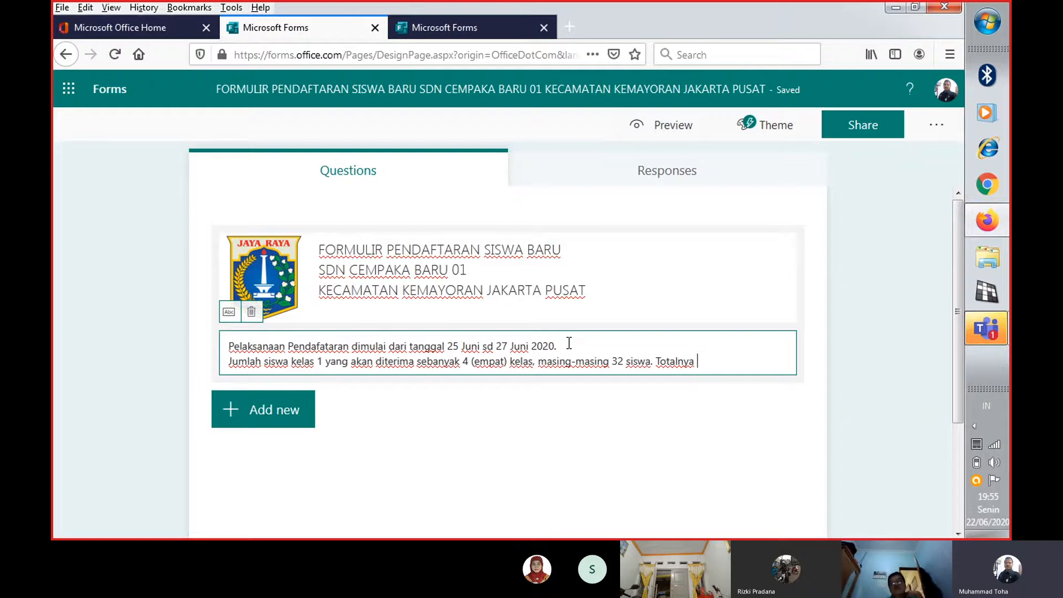
End the class size sentence with a period and add the overall student number as "Totalnya 128"
{"action": "type", "text": "128"}
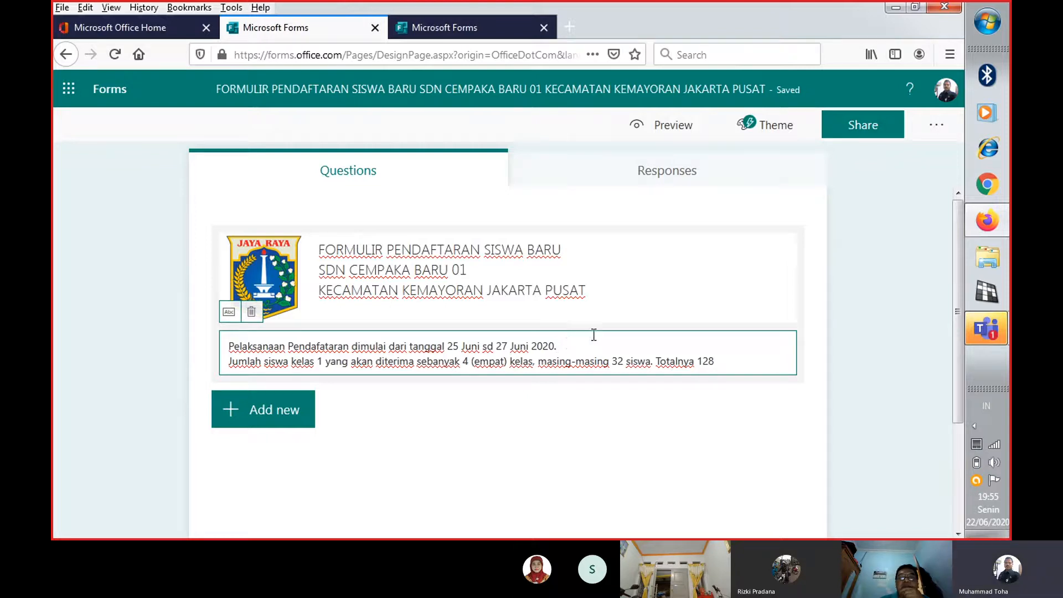
Complete the second description line with "Siswa." and start a third line with the word "Syarat"
{"action": "left_click", "coordinate": [759, 363]}
{"action": "type", "text": "Siswa."}
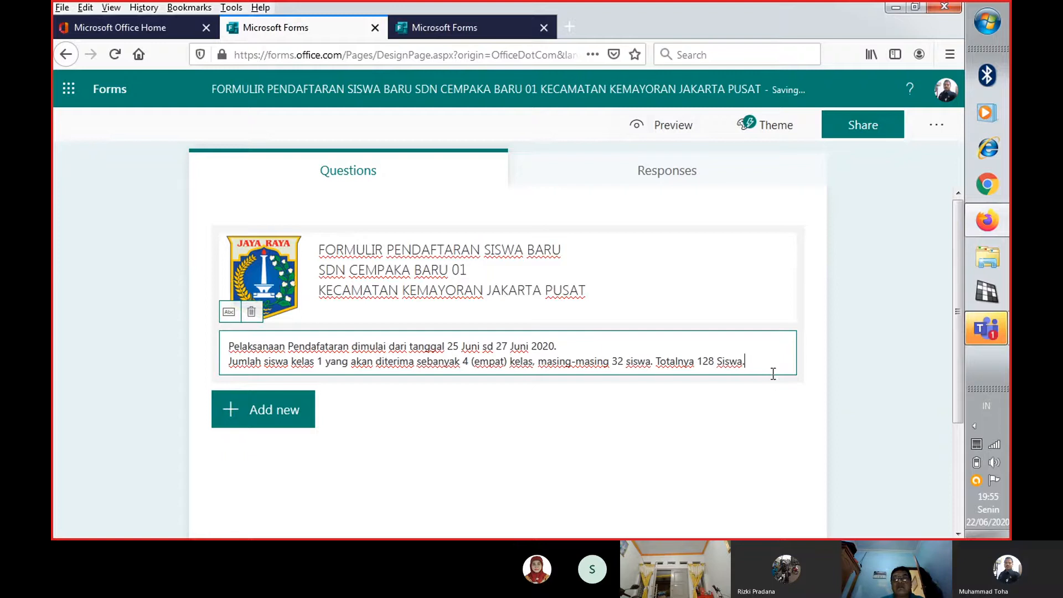
{"action": "key", "text": "Return"}
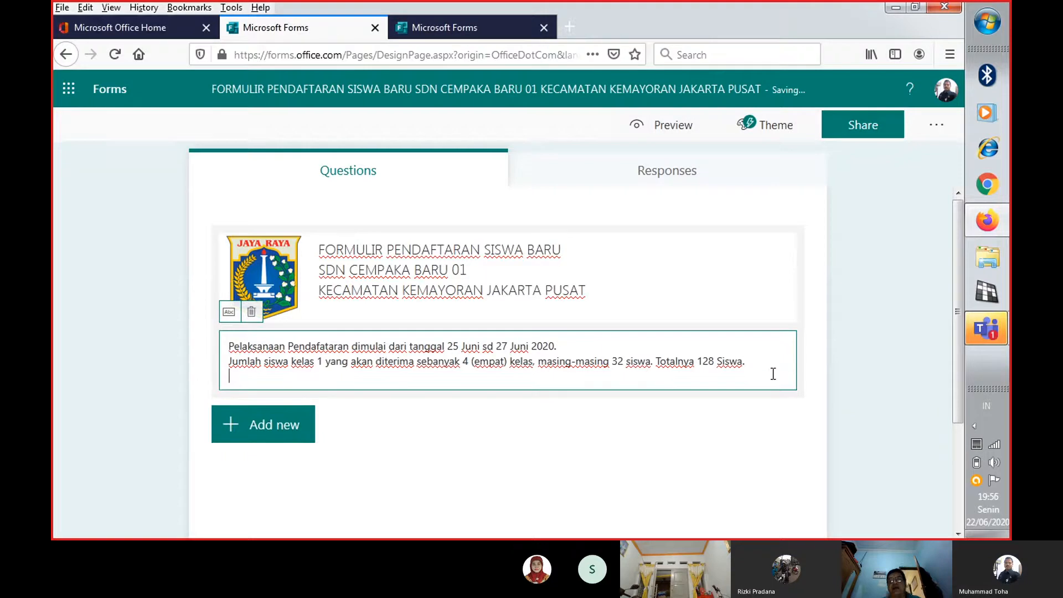
{"action": "type", "text": "Syara"}
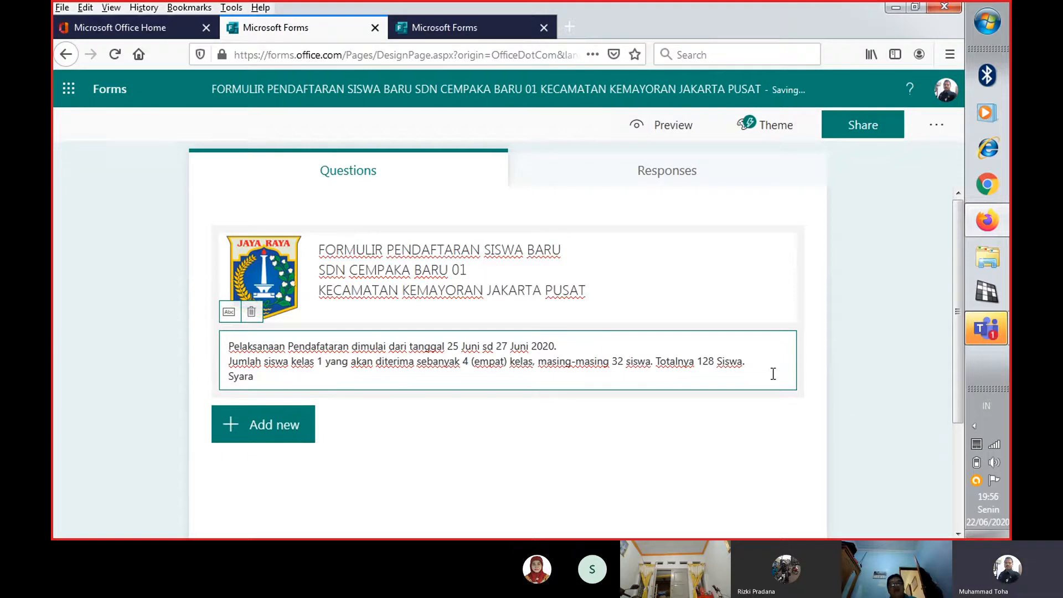
{"action": "type", "text": "t"}
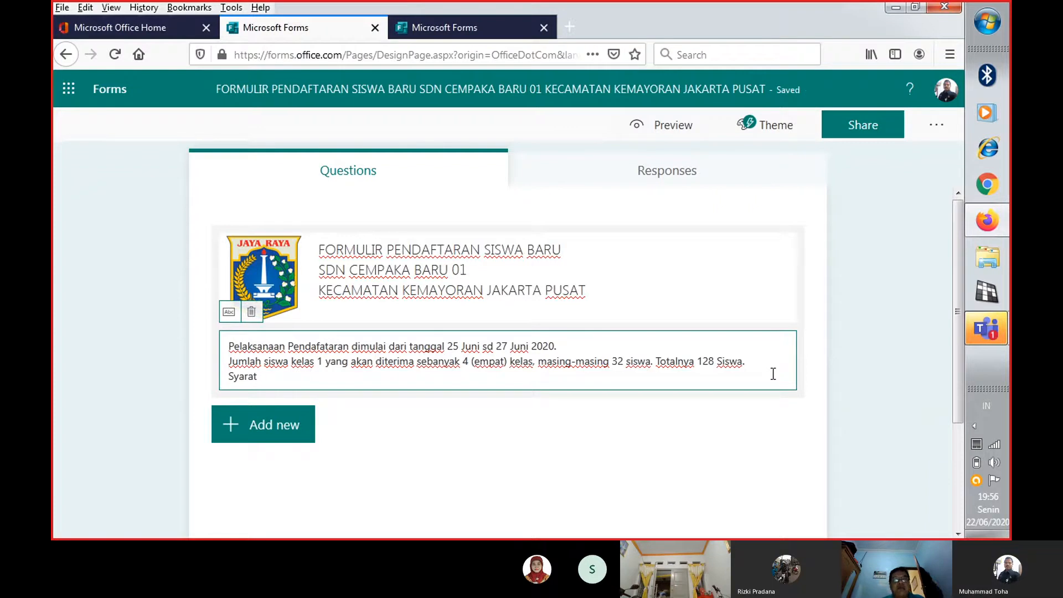
Insert "Jika pendaftar" in front of "Syarat" on the description's third line
{"action": "key", "text": "Home"}
{"action": "type", "text": "Jad"}
{"action": "key", "text": "BackSpace"}
{"action": "key", "text": "BackSpace"}
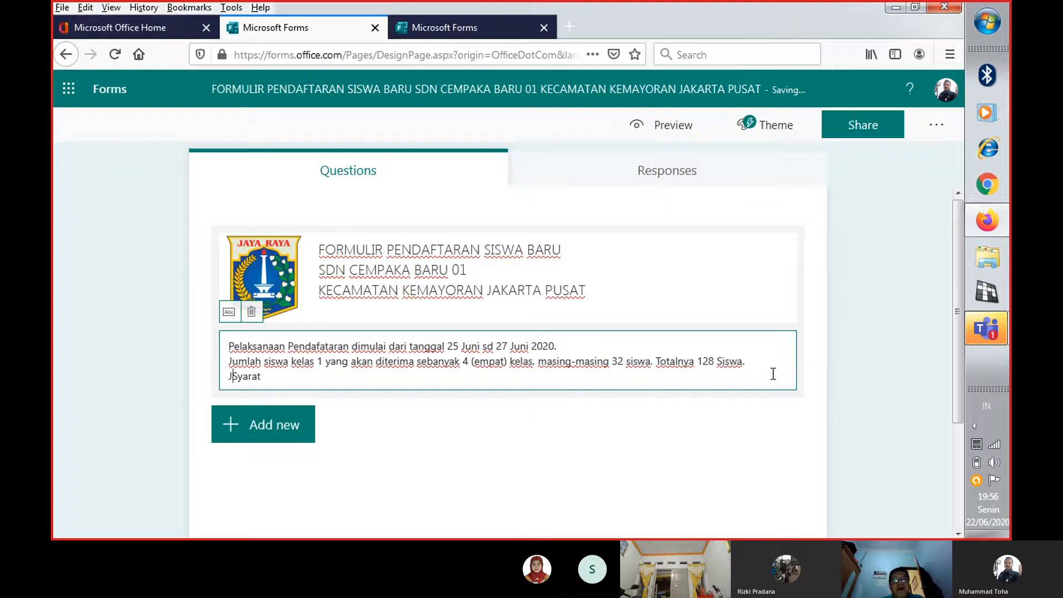
{"action": "type", "text": "ika "}
{"action": "type", "text": "pendafar"}
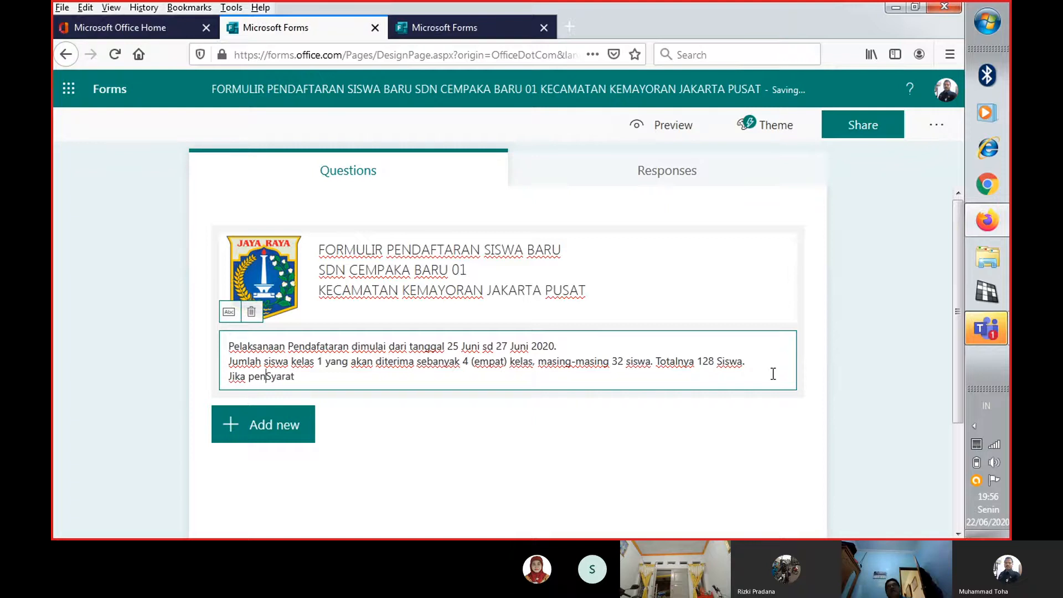
{"action": "key", "text": "BackSpace"}
{"action": "key", "text": "BackSpace"}
{"action": "key", "text": "BackSpace"}
{"action": "key", "text": "BackSpace"}
{"action": "key", "text": "BackSpace"}
{"action": "key", "text": "BackSpace"}
{"action": "key", "text": "BackSpace"}
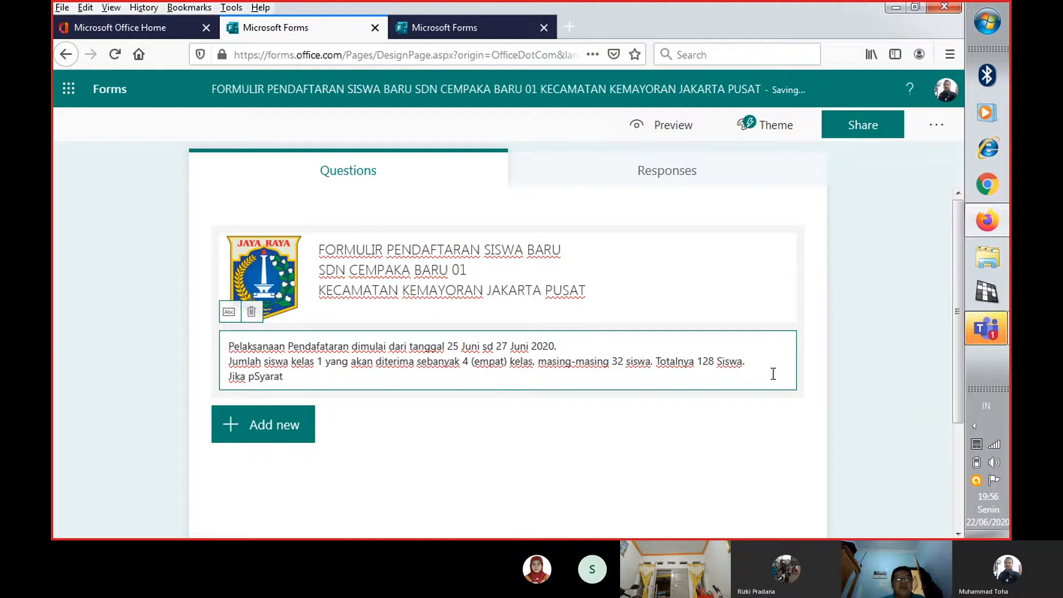
{"action": "type", "text": "enda"}
{"action": "type", "text": "fatar"}
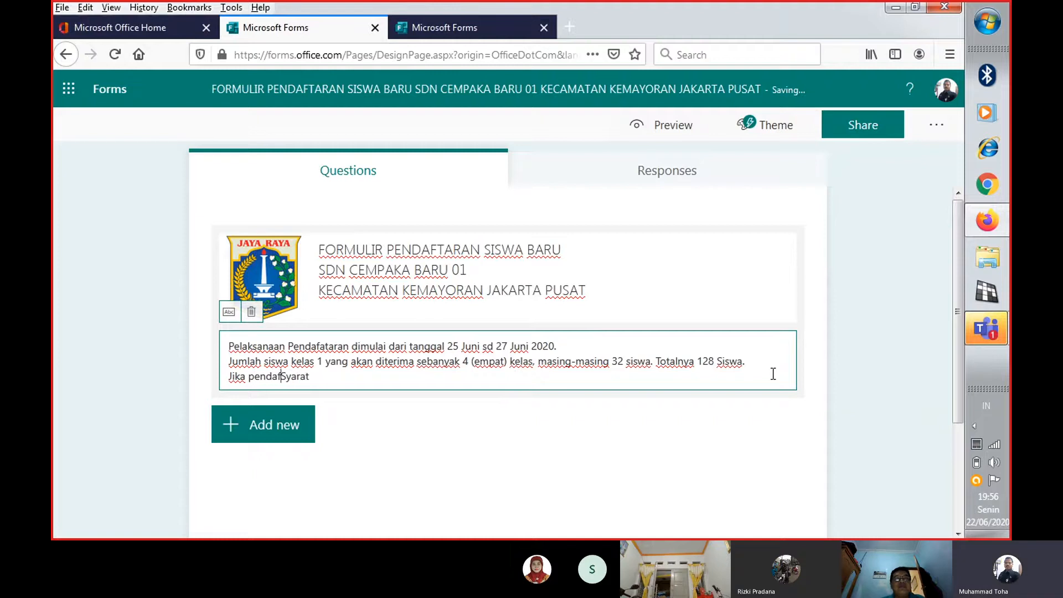
{"action": "key", "text": "BackSpace"}
{"action": "key", "text": "BackSpace"}
{"action": "type", "text": "tar mee"}
Continue the inserted text after "Jika pendaftar" with "melebihi kuota", correcting the spelling of "melebihi"
{"action": "type", "text": "ihi kuot"}
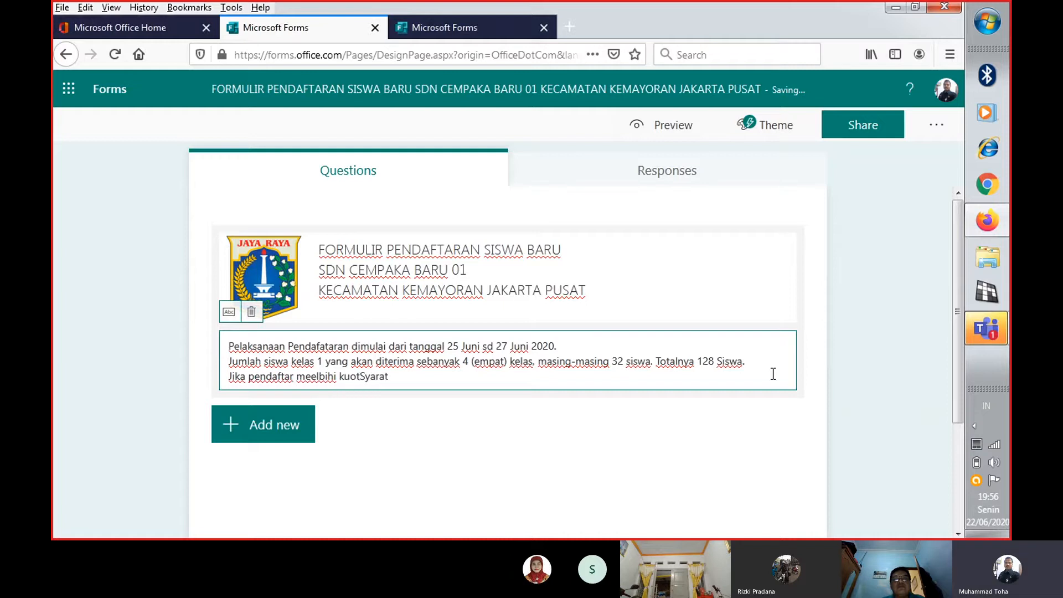
{"action": "key", "text": "Left"}
{"action": "key", "text": "Left"}
{"action": "key", "text": "Left"}
{"action": "key", "text": "Left"}
{"action": "key", "text": "Left"}
{"action": "key", "text": "Left"}
{"action": "key", "text": "Left"}
{"action": "key", "text": "Left"}
{"action": "key", "text": "BackSpace"}
{"action": "type", "text": "e"}
{"action": "key", "text": "Right"}
{"action": "key", "text": "Right"}
{"action": "key", "text": "Right"}
{"action": "key", "text": "Right"}
{"action": "key", "text": "Right"}
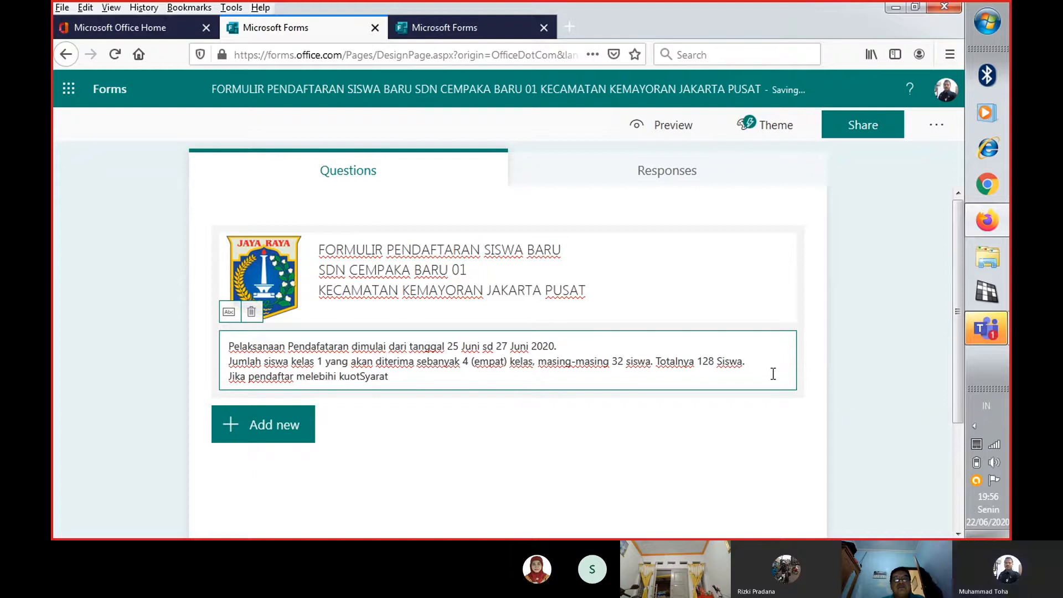
{"action": "type", "text": "a"}
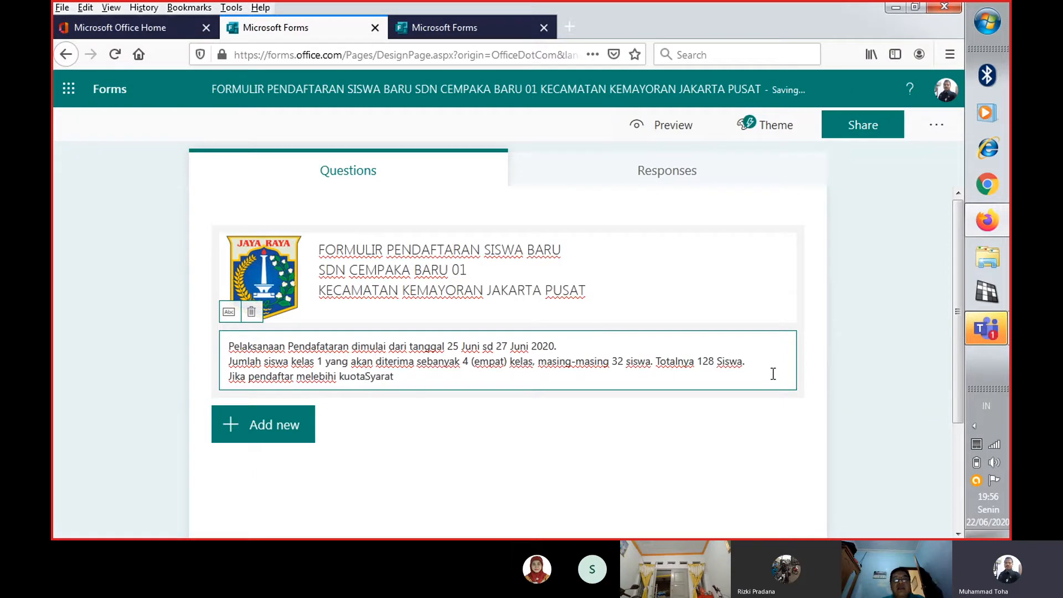
Replace the leftover word "Syarat" on the third description line with "akan diranking berdasarkan umur."
{"action": "key", "text": "End"}
{"action": "type", "text": "akan"}
{"action": "key", "text": "BackSpace"}
{"action": "key", "text": "BackSpace"}
{"action": "key", "text": "BackSpace"}
{"action": "key", "text": "BackSpace"}
{"action": "key", "text": "BackSpace"}
{"action": "key", "text": "BackSpace"}
{"action": "key", "text": "BackSpace"}
{"action": "key", "text": "BackSpace"}
{"action": "key", "text": "BackSpace"}
{"action": "key", "text": "BackSpace"}
{"action": "key", "text": "BackSpace"}
{"action": "key", "text": "BackSpace"}
{"action": "key", "text": "BackSpace"}
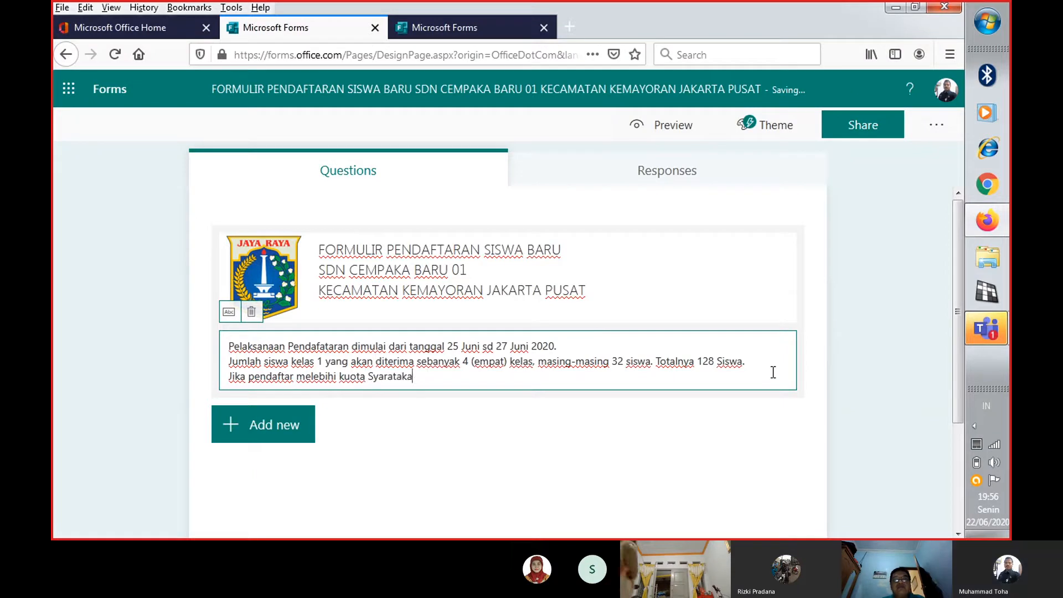
{"action": "type", "text": "akan dira"}
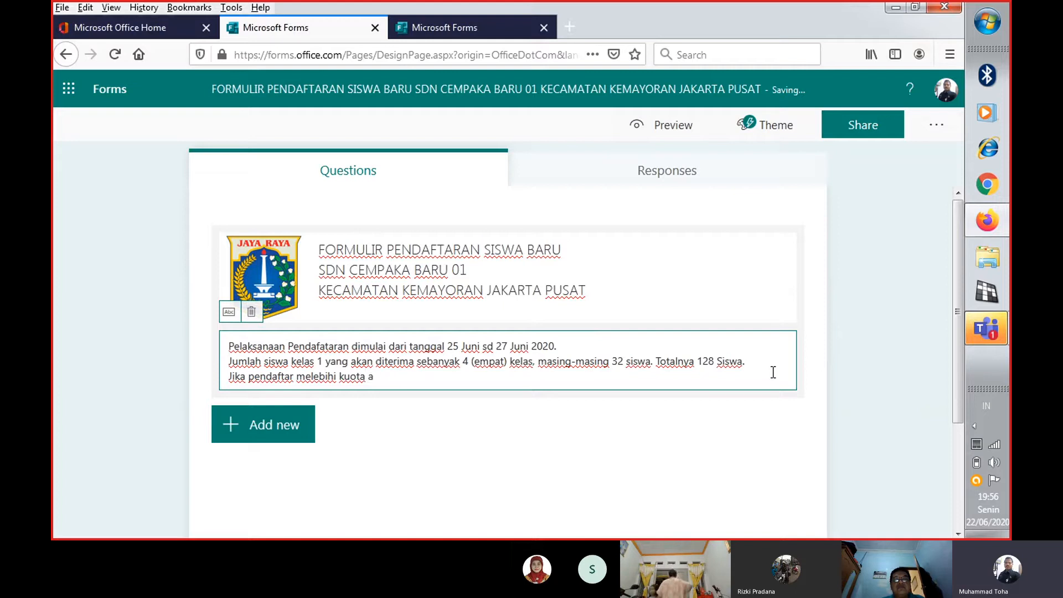
{"action": "type", "text": "nk"}
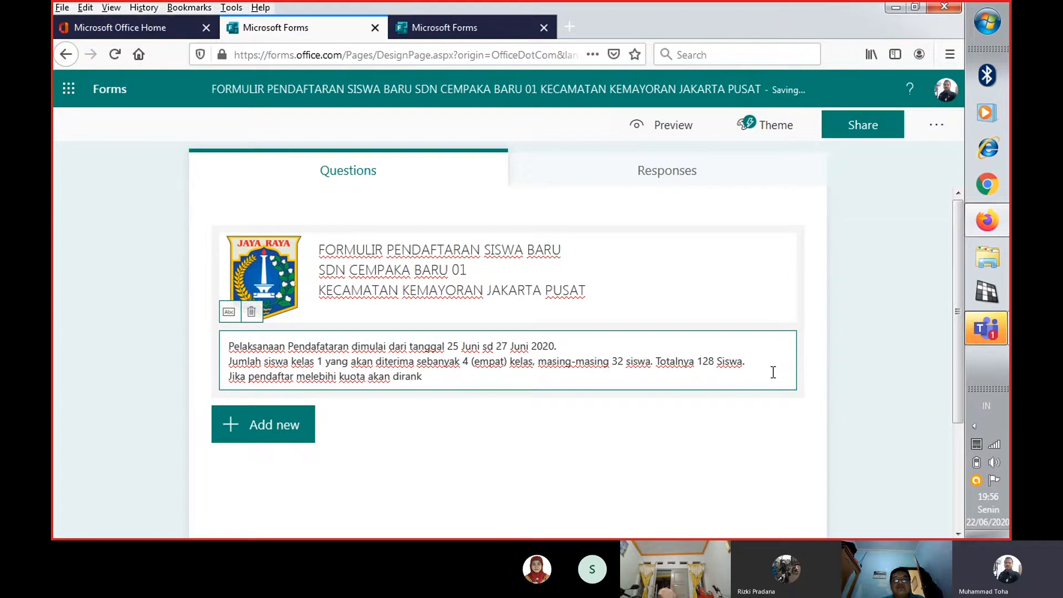
{"action": "type", "text": "ing berdas"}
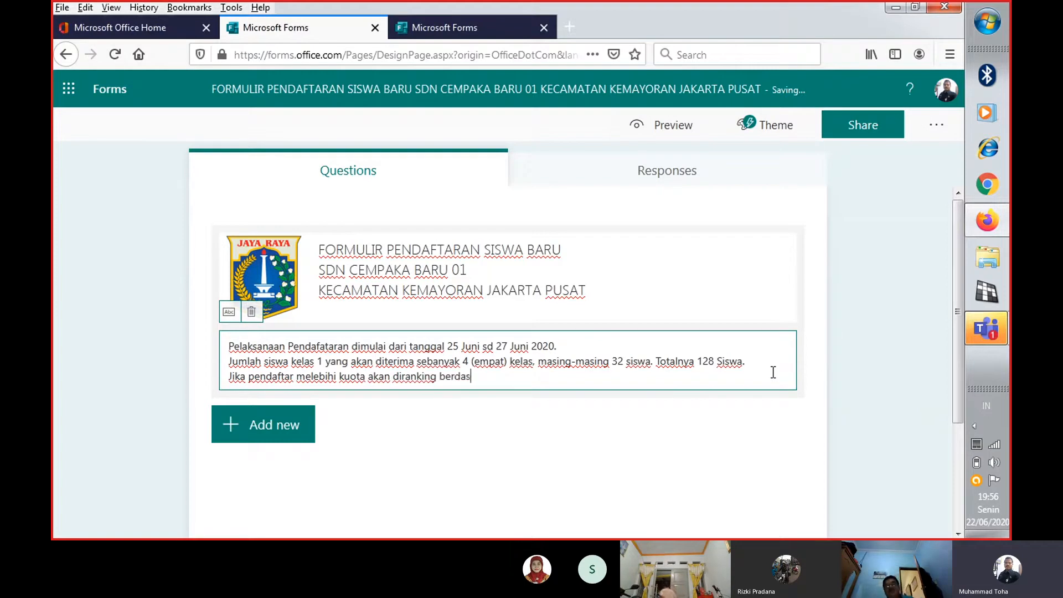
{"action": "type", "text": "arkan "}
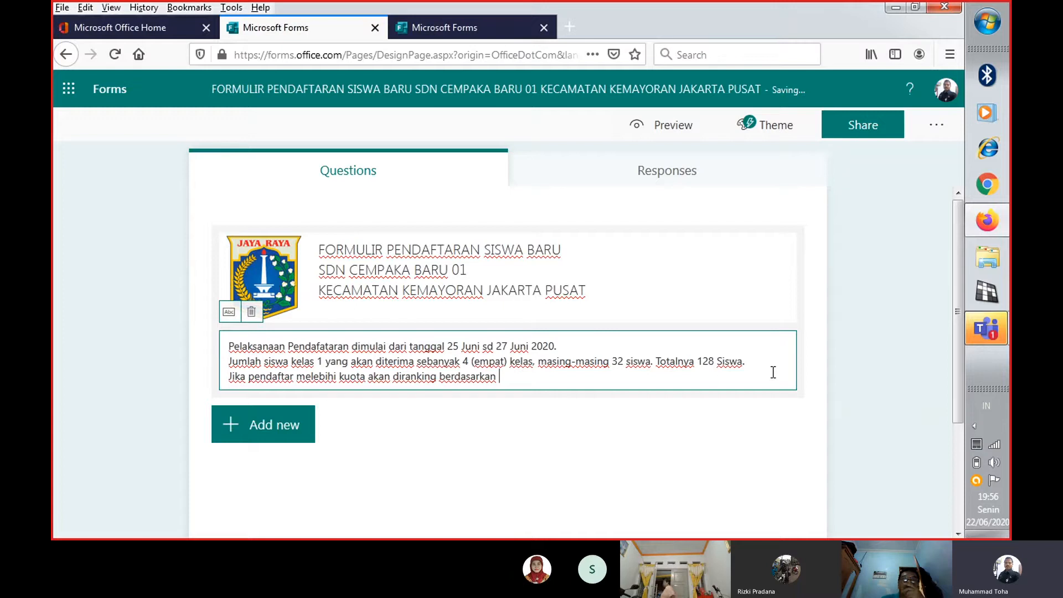
{"action": "type", "text": "umur."}
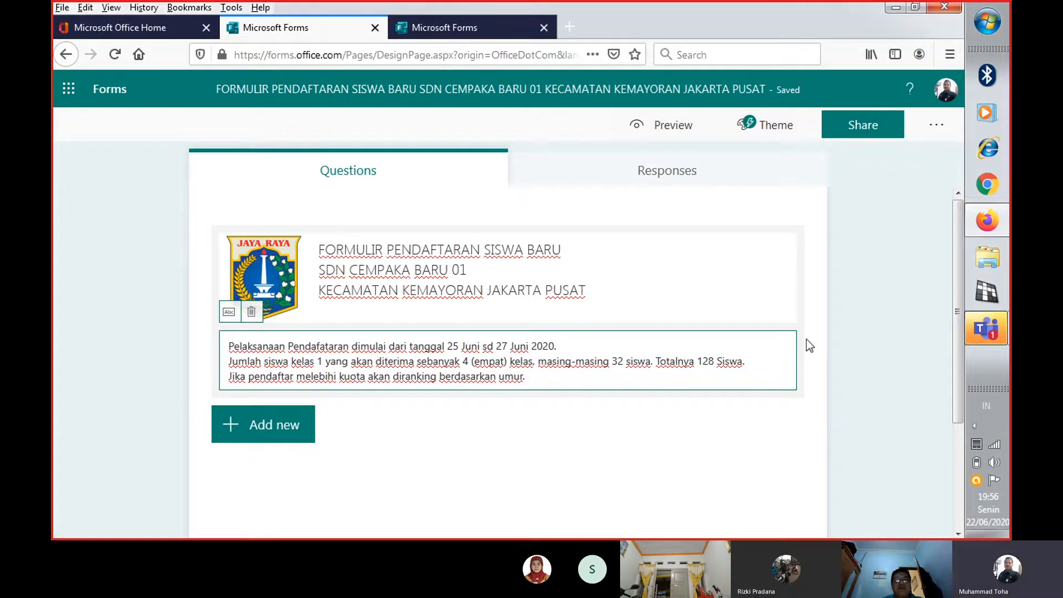
Add a Text question titled "Nama Calon Siswa" as the form's first question
{"action": "mouse_move", "coordinate": [994, 330]}
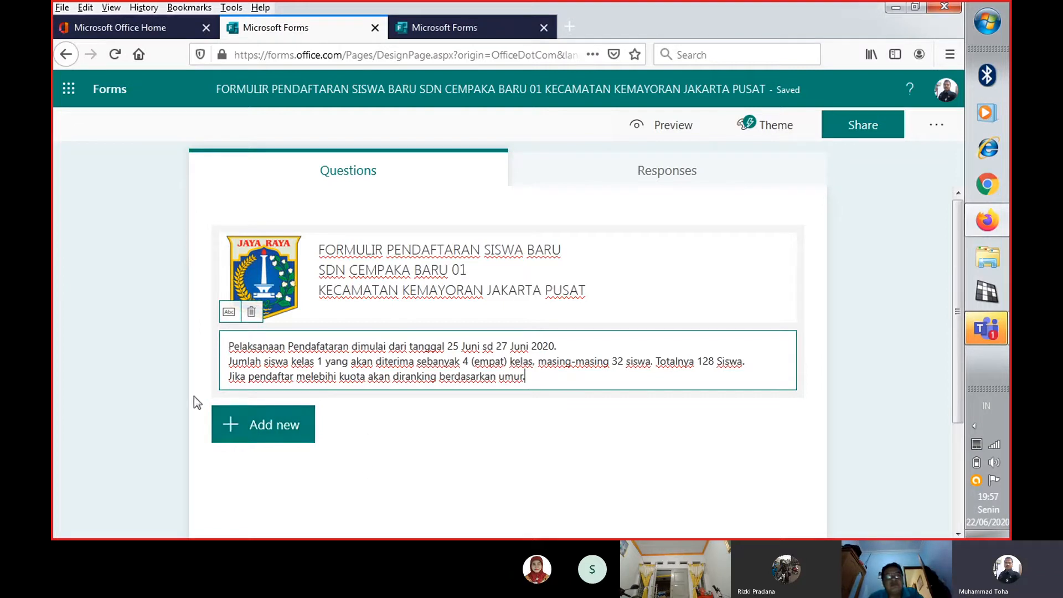
{"action": "left_click", "coordinate": [246, 432]}
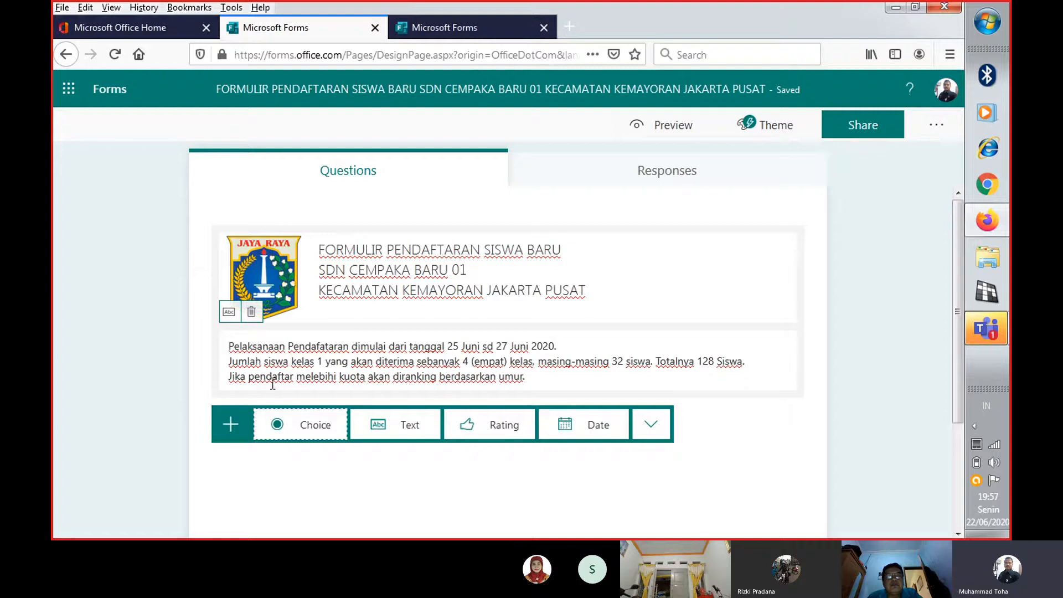
{"action": "left_click", "coordinate": [415, 432]}
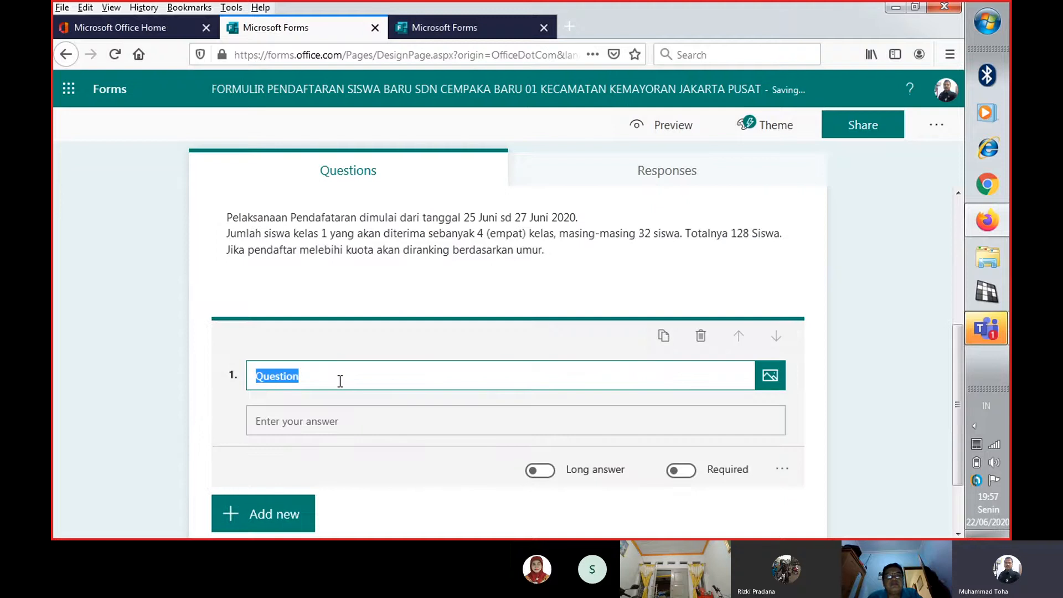
{"action": "type", "text": "Nama"}
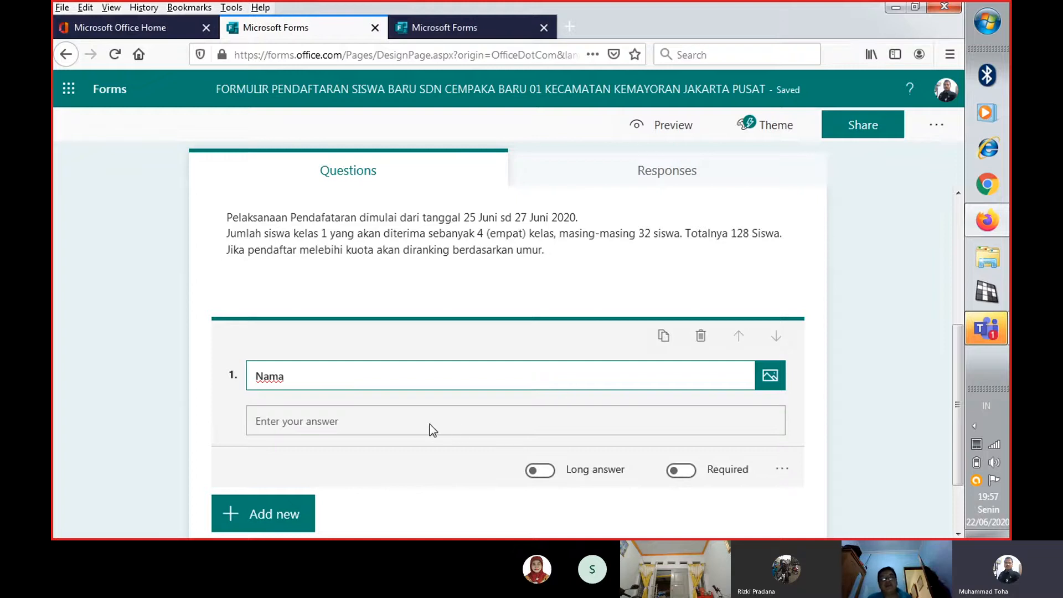
{"action": "type", "text": "Siswa "}
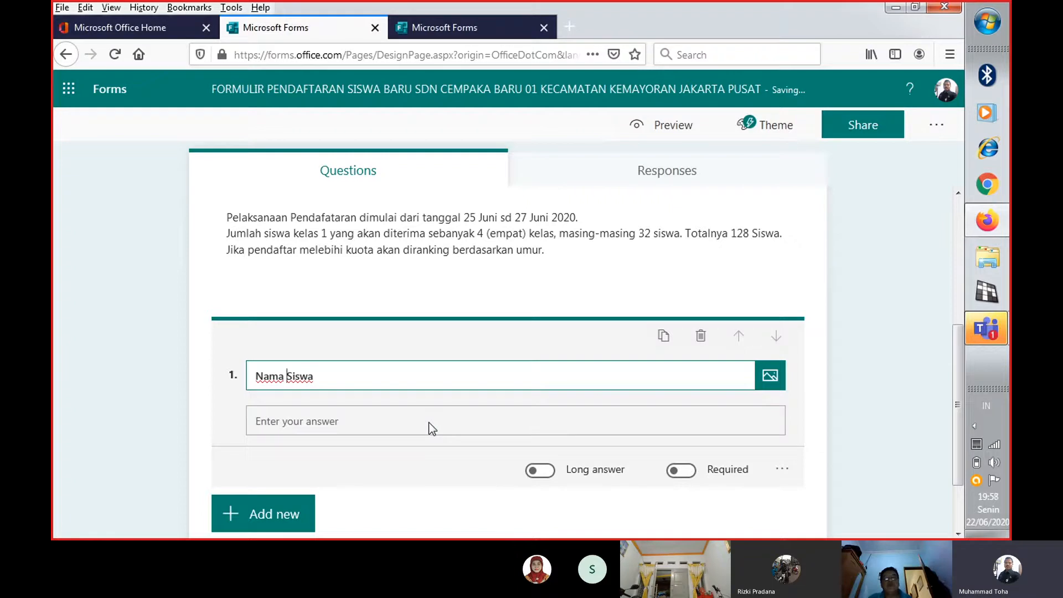
{"action": "type", "text": "Calon"}
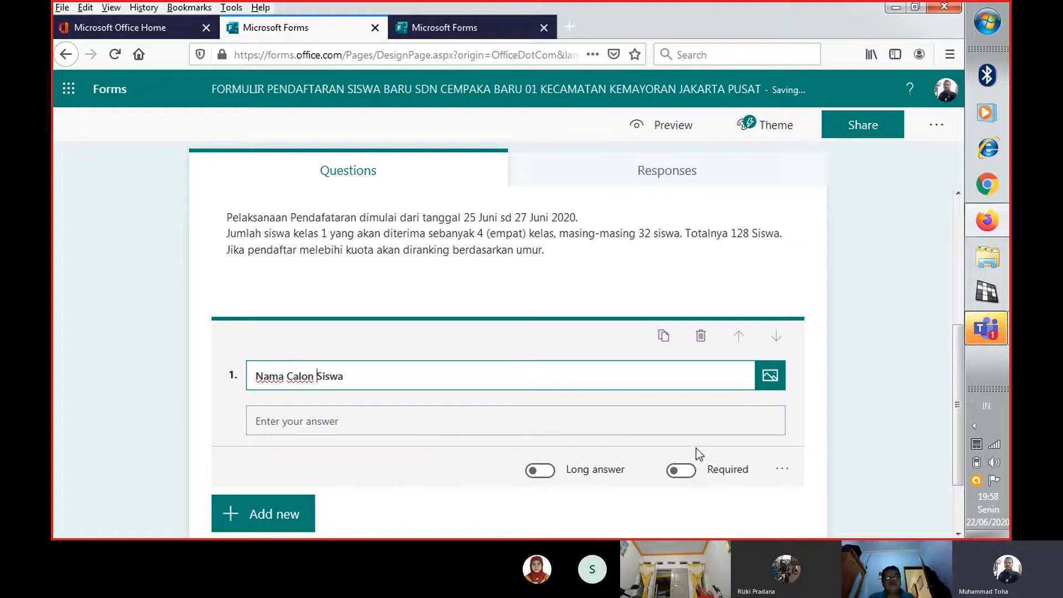
Make the "Nama Calon Siswa" question required, leaving its additional options unused
{"action": "left_click", "coordinate": [782, 470]}
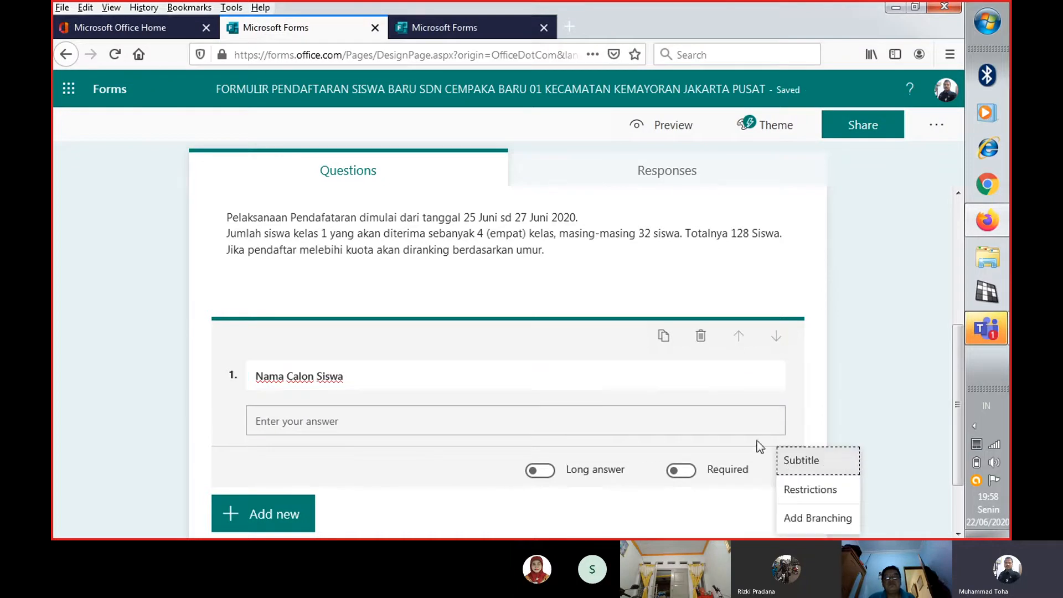
{"action": "left_click", "coordinate": [620, 420]}
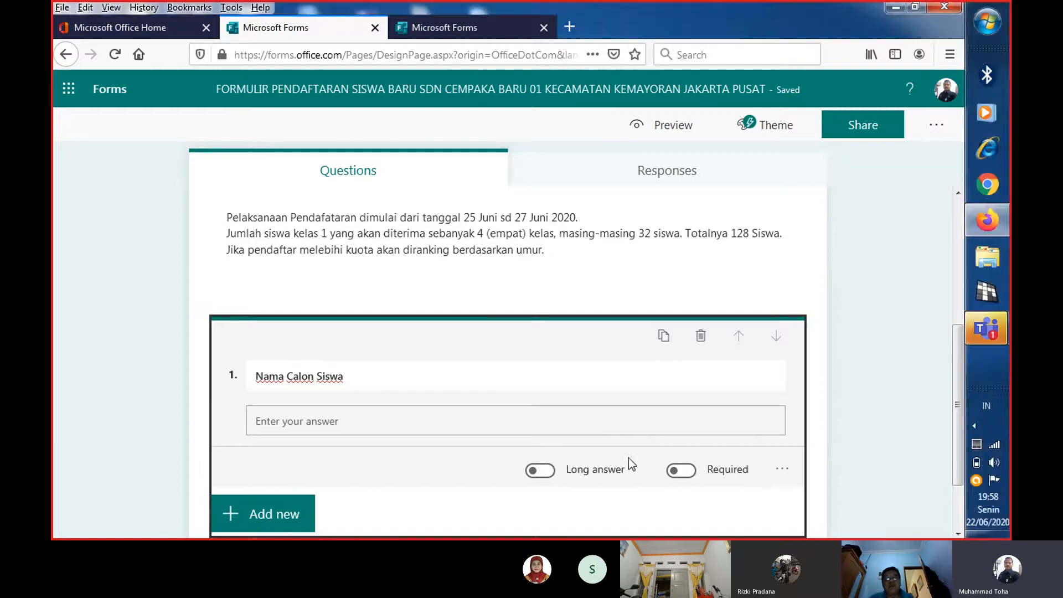
{"action": "left_click", "coordinate": [690, 471]}
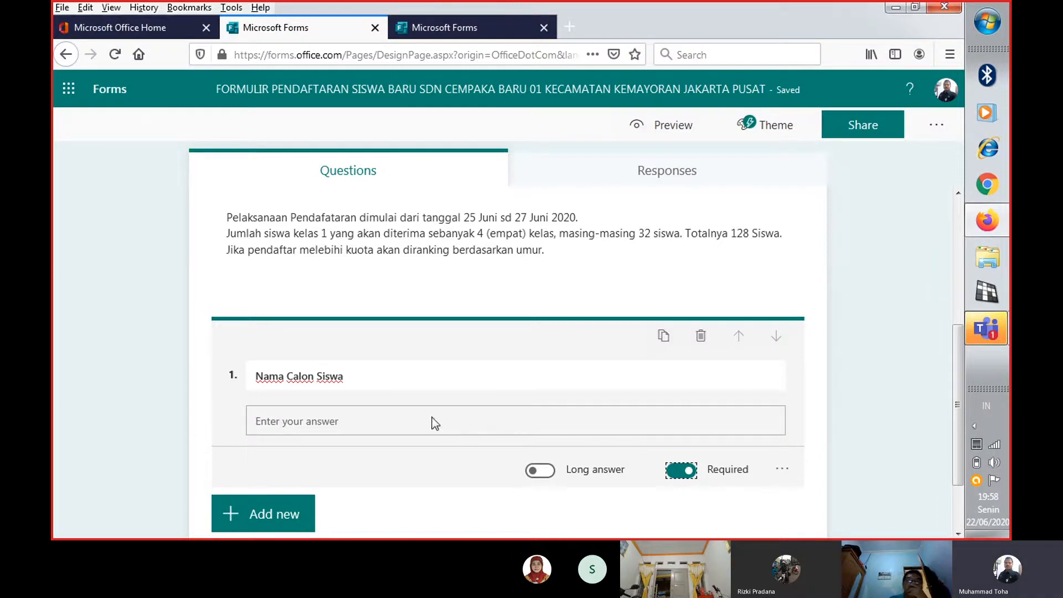
Add a second Text question titled "Tempat Lahir" below the "Nama Calon Siswa" question
{"action": "scroll", "coordinate": [431, 418], "scroll_direction": "down", "scroll_amount": 2}
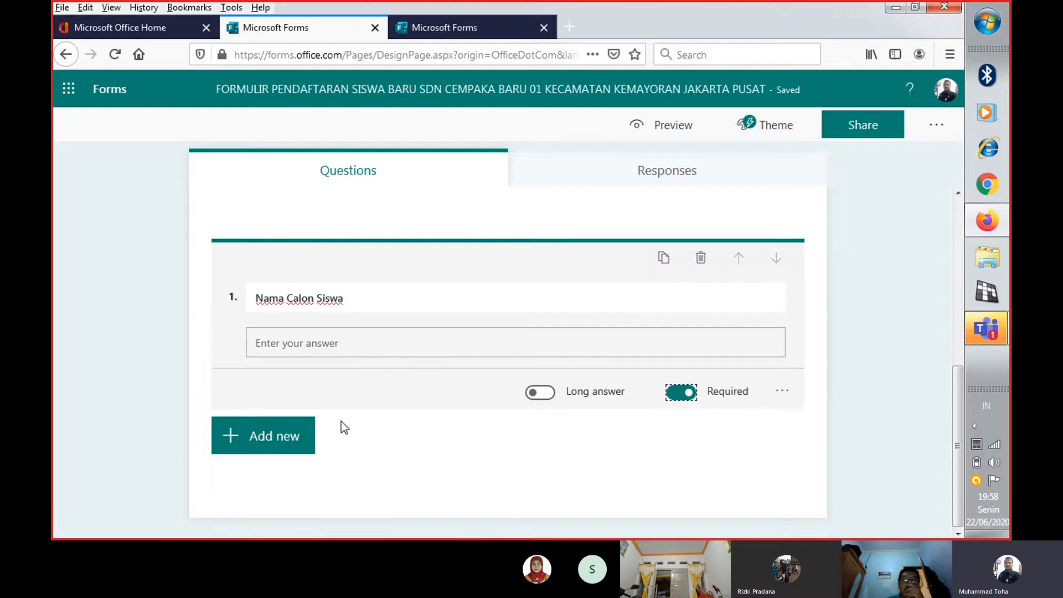
{"action": "left_click", "coordinate": [256, 442]}
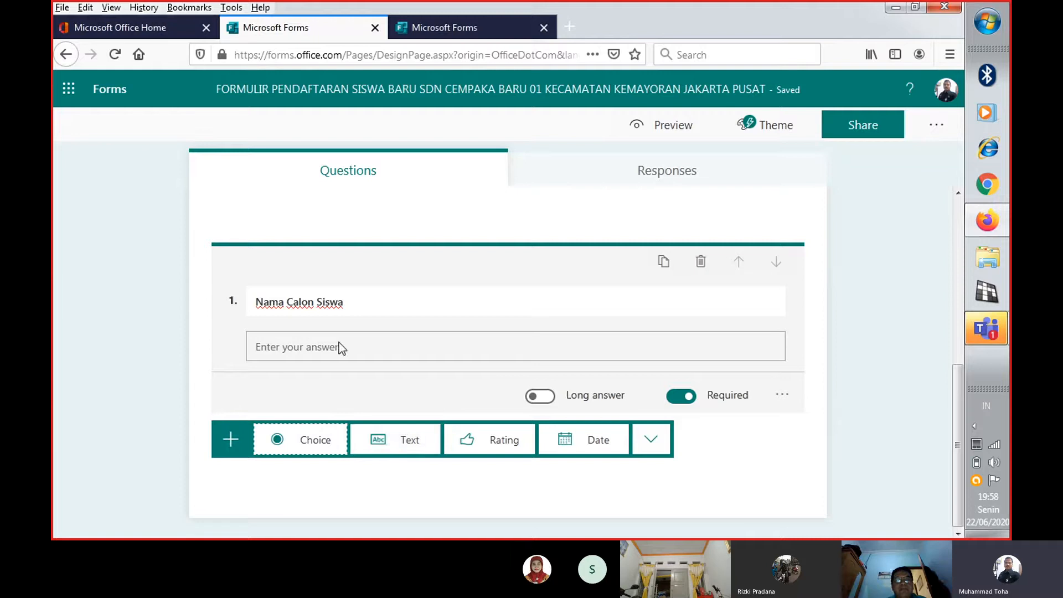
{"action": "left_click", "coordinate": [393, 443]}
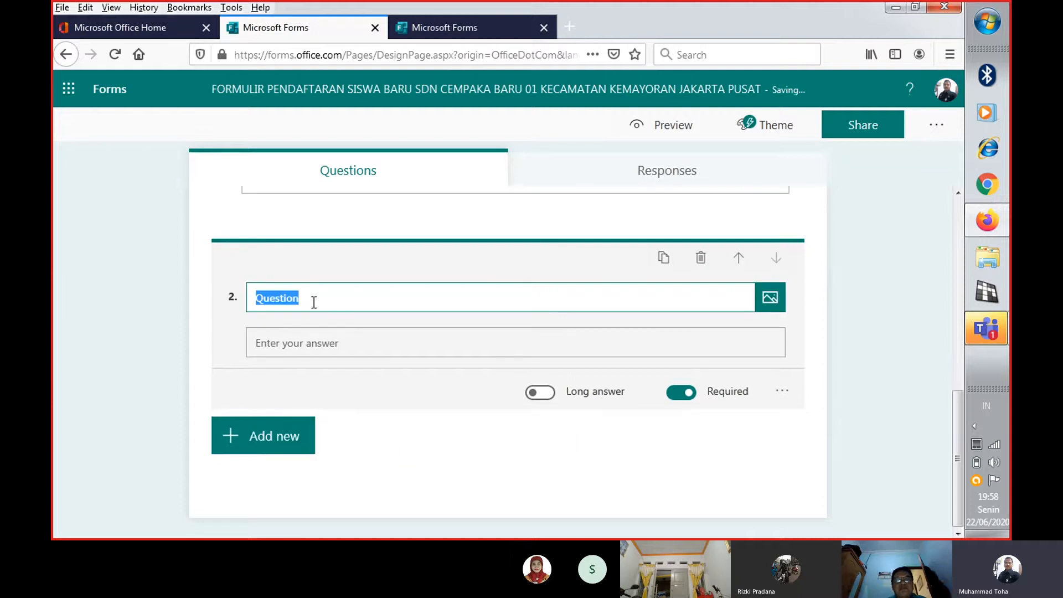
{"action": "type", "text": "Tempat T"}
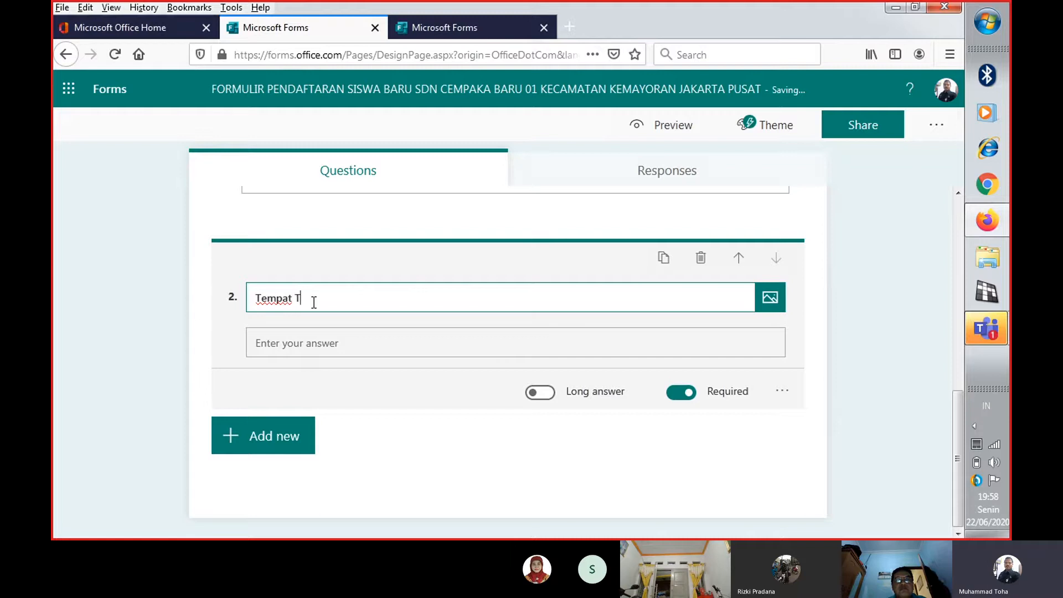
{"action": "key", "text": "BackSpace"}
{"action": "type", "text": "Lahir"}
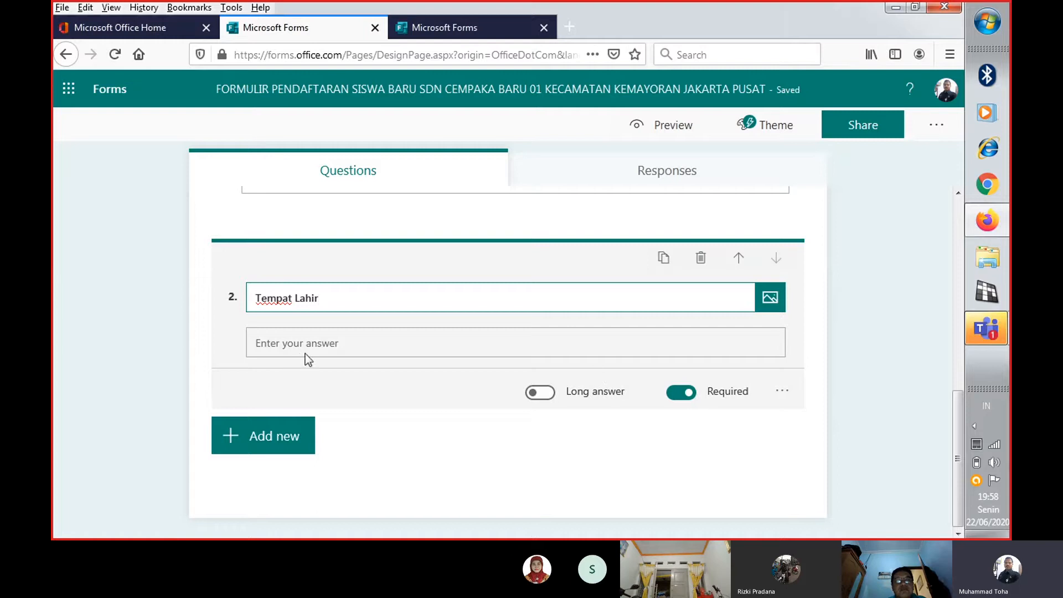
Add a Date question titled "Tanggal Lahir" below the "Tempat Lahir" question
{"action": "scroll", "coordinate": [304, 361], "scroll_direction": "up", "scroll_amount": 3}
{"action": "scroll", "coordinate": [299, 385], "scroll_direction": "down", "scroll_amount": 3}
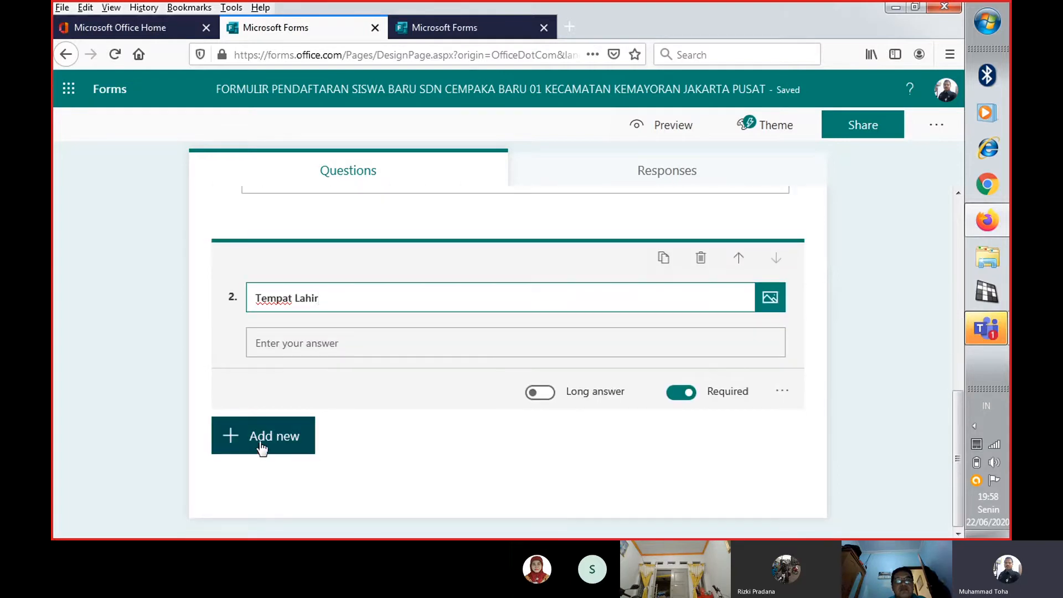
{"action": "left_click", "coordinate": [262, 448]}
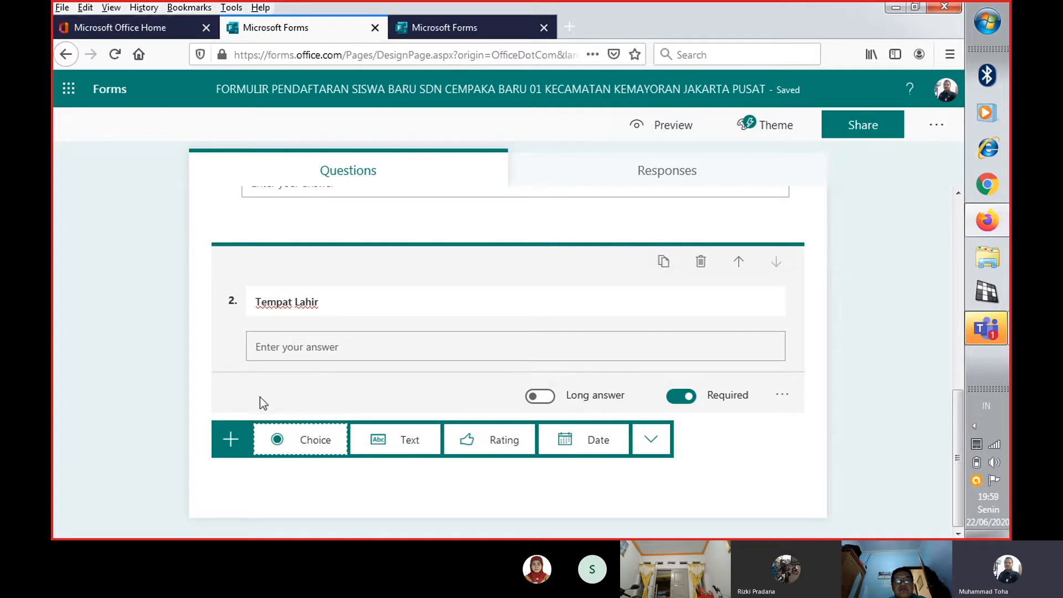
{"action": "left_click", "coordinate": [588, 446]}
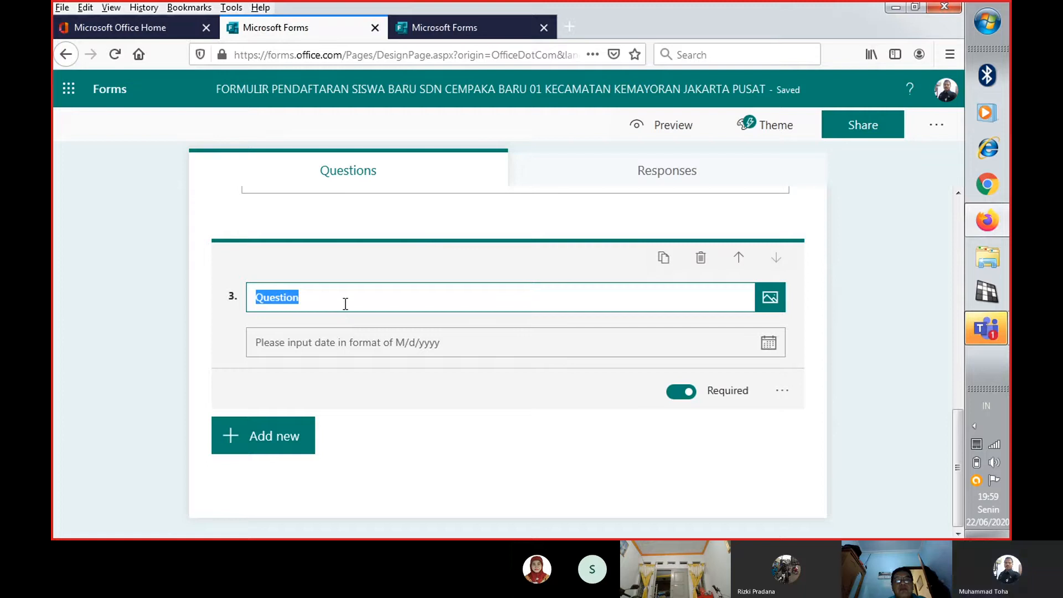
{"action": "type", "text": "tak"}
{"action": "key", "text": "BackSpace"}
{"action": "key", "text": "BackSpace"}
{"action": "key", "text": "BackSpace"}
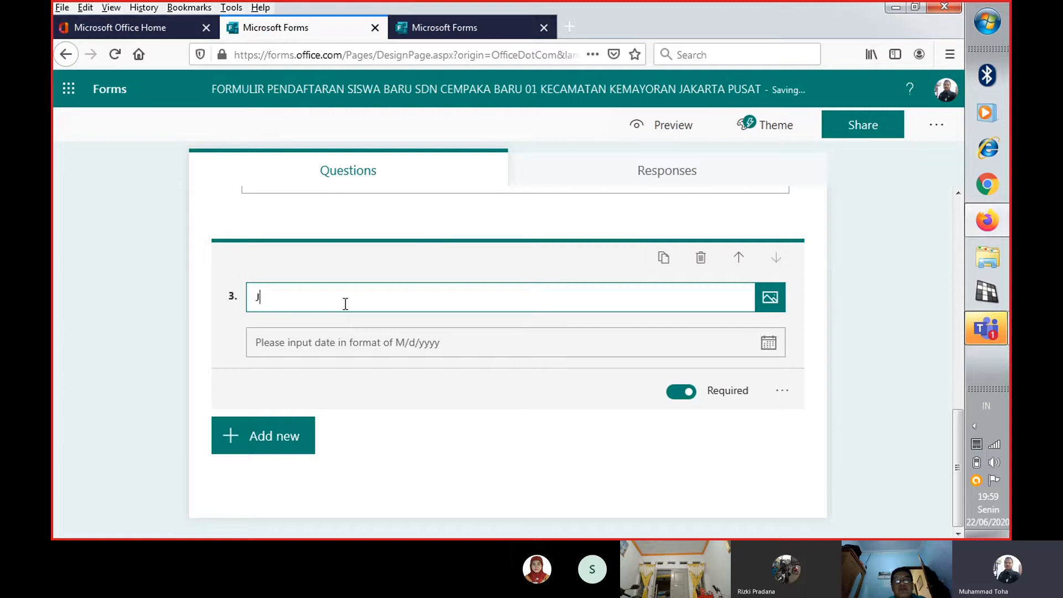
{"action": "type", "text": "Tanggal Lahir"}
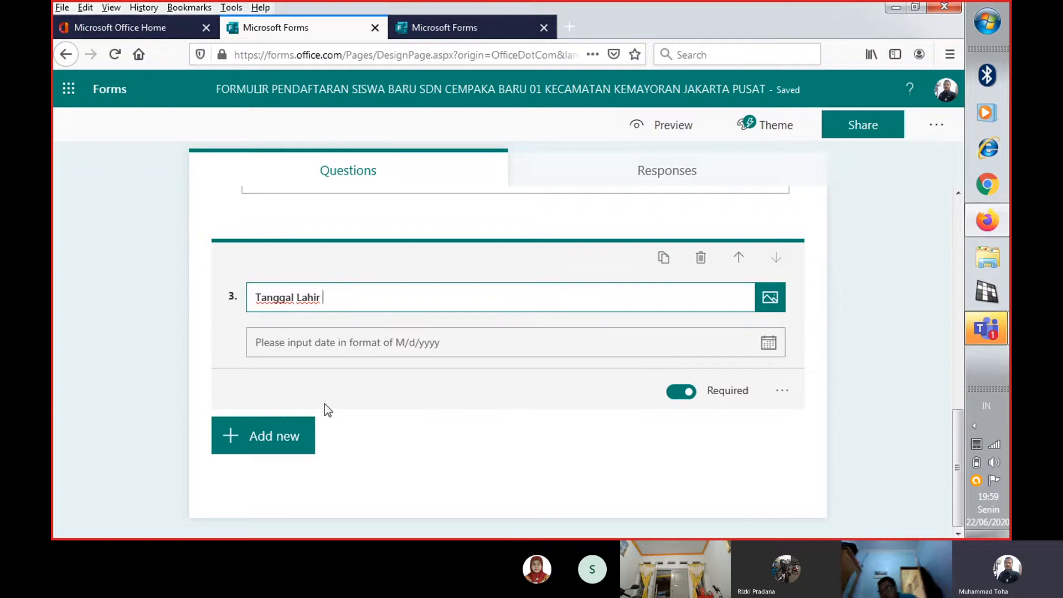
{"action": "left_click", "coordinate": [244, 443]}
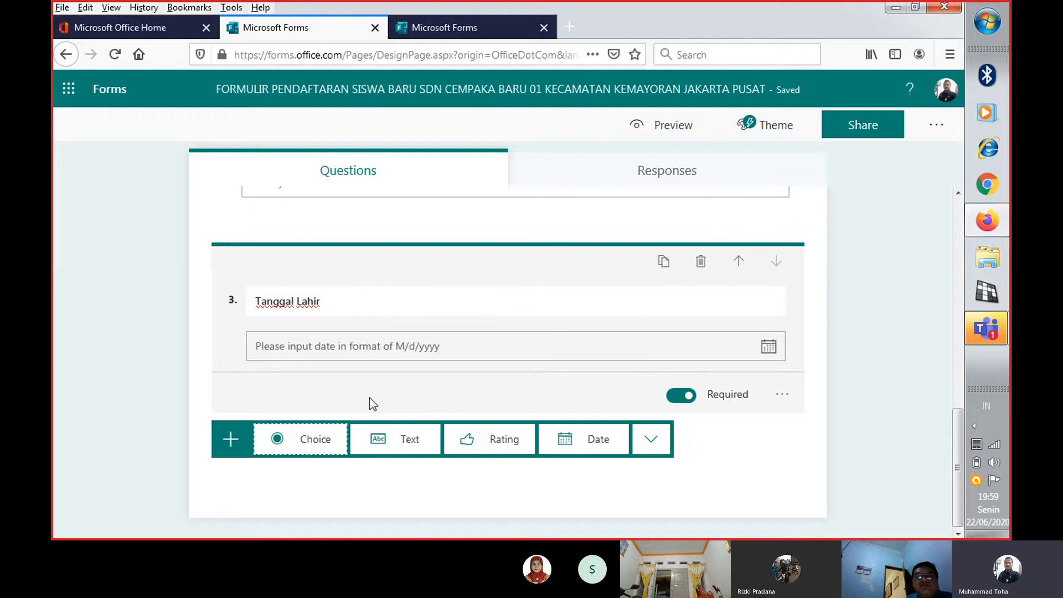
{"action": "left_click", "coordinate": [403, 442]}
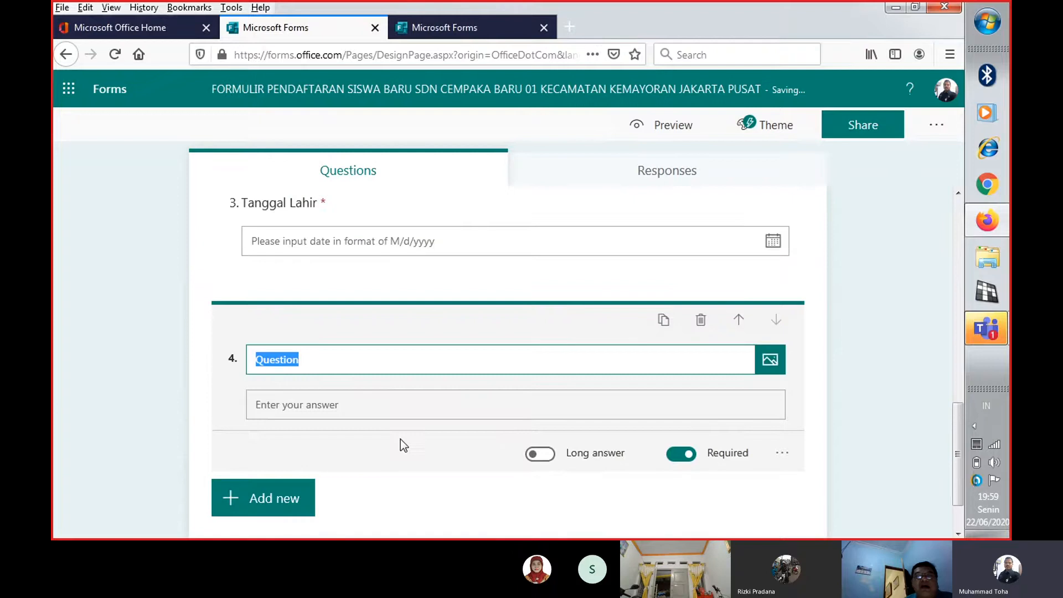
{"action": "scroll", "coordinate": [398, 429], "scroll_direction": "up", "scroll_amount": 3}
{"action": "scroll", "coordinate": [398, 429], "scroll_direction": "down", "scroll_amount": 3}
{"action": "type", "text": "Jenis"}
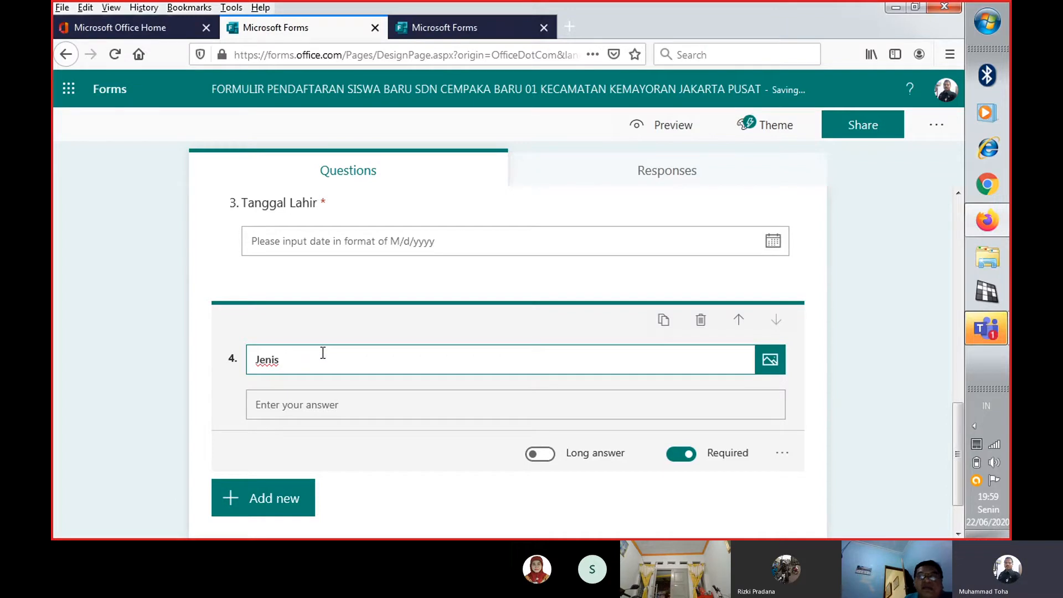
{"action": "type", "text": "Kelamin"}
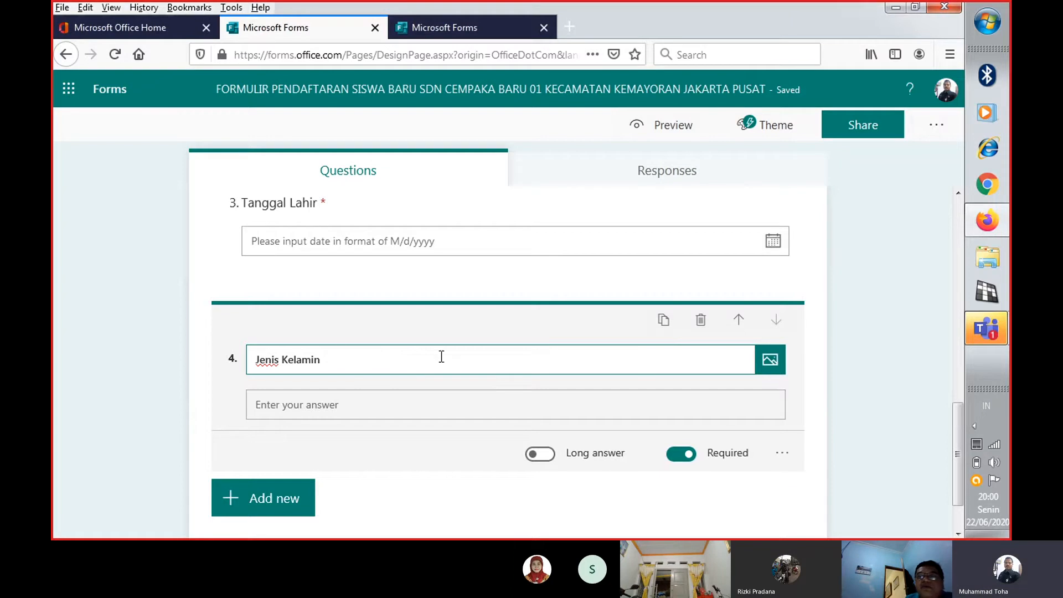
{"action": "left_click", "coordinate": [701, 321]}
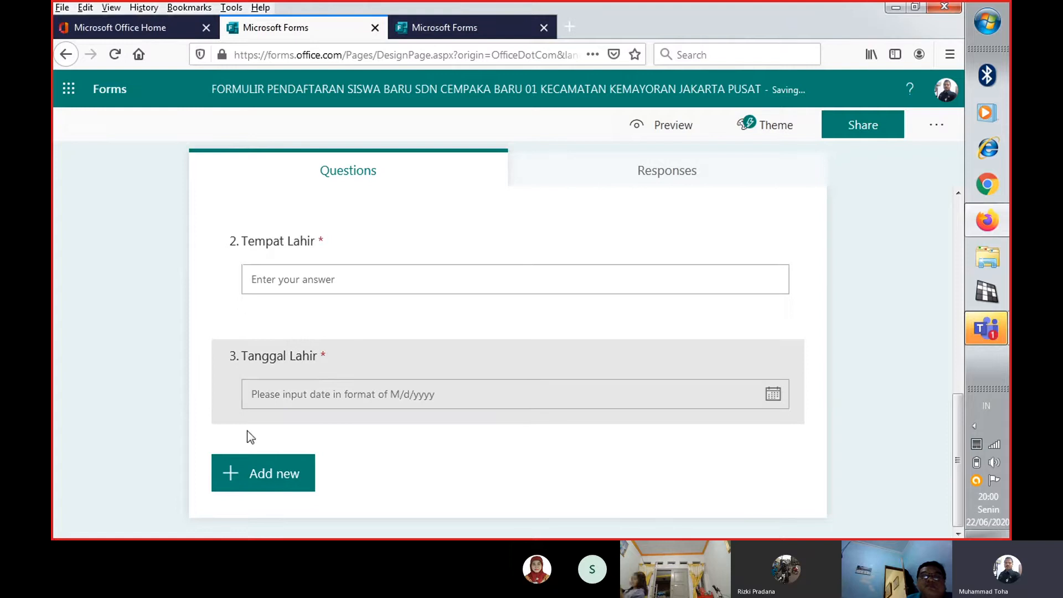
Add a Choice question titled "Jenis Kelamin" below the "Tanggal Lahir" question
{"action": "left_click", "coordinate": [267, 473]}
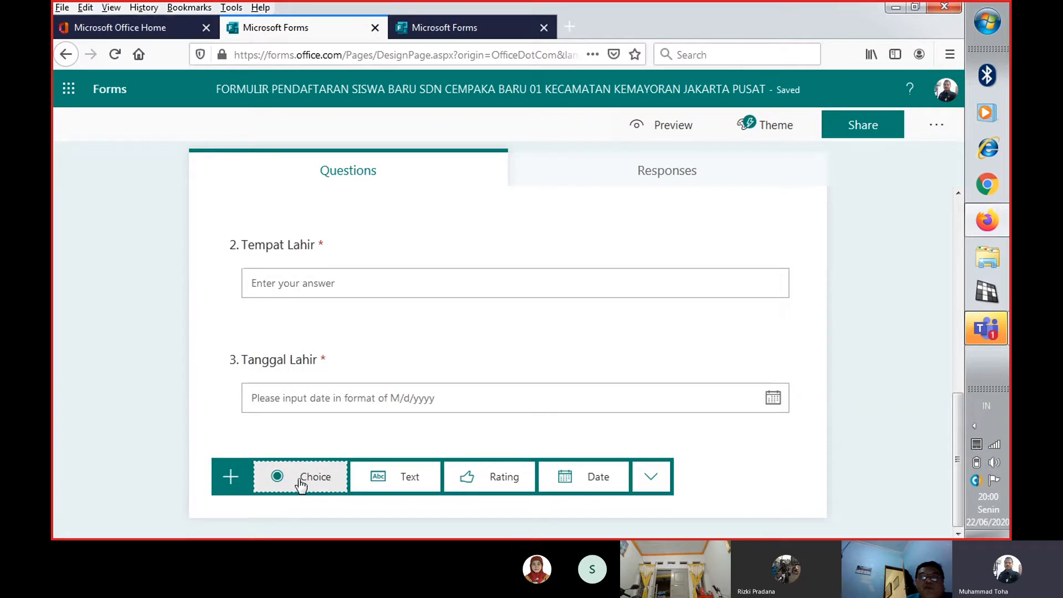
{"action": "left_click", "coordinate": [299, 483]}
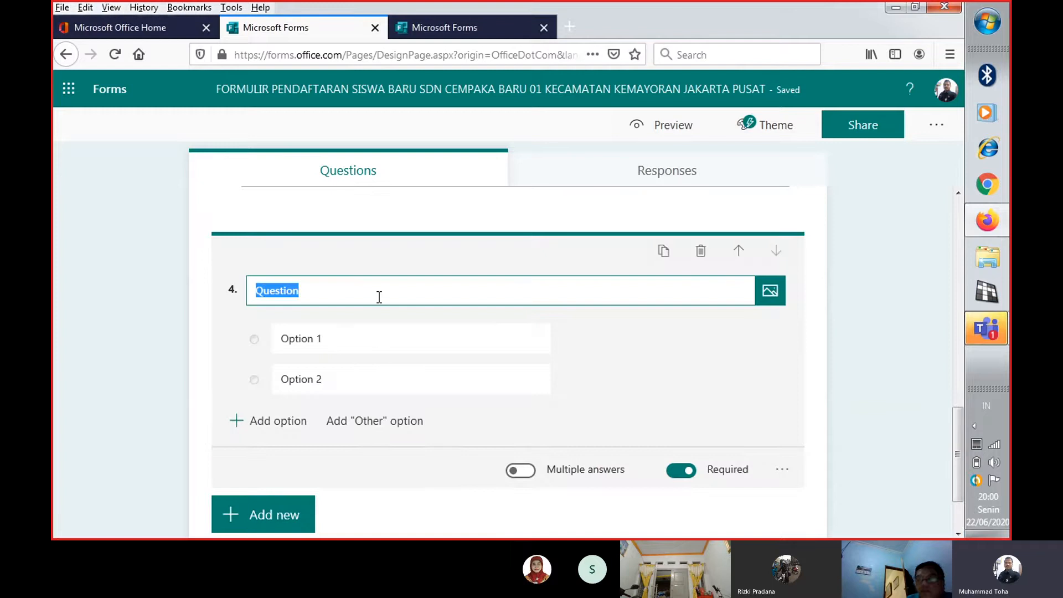
{"action": "type", "text": "Jenis"}
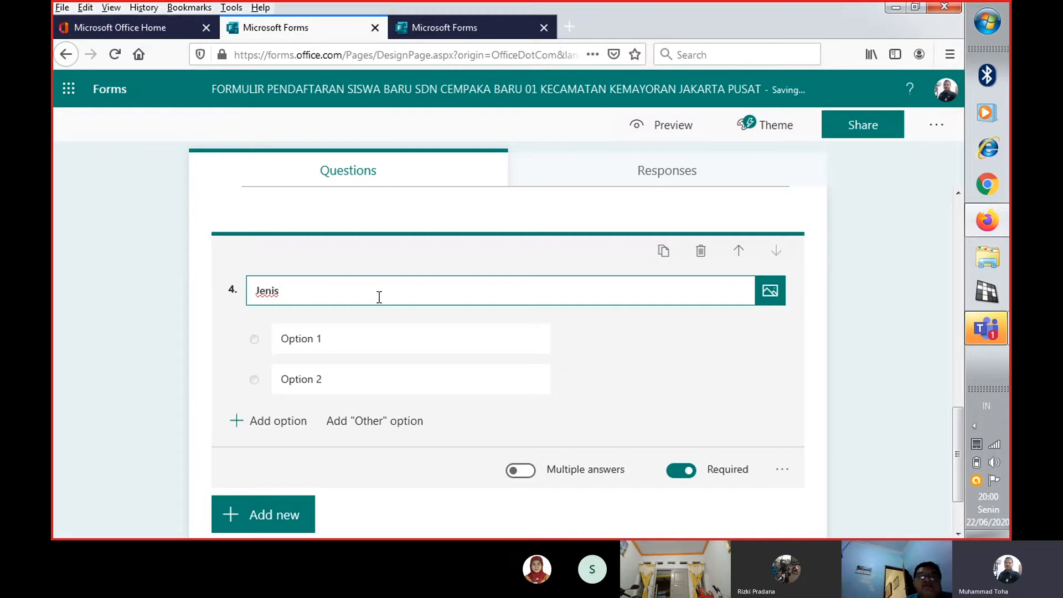
{"action": "type", "text": " Kelamin"}
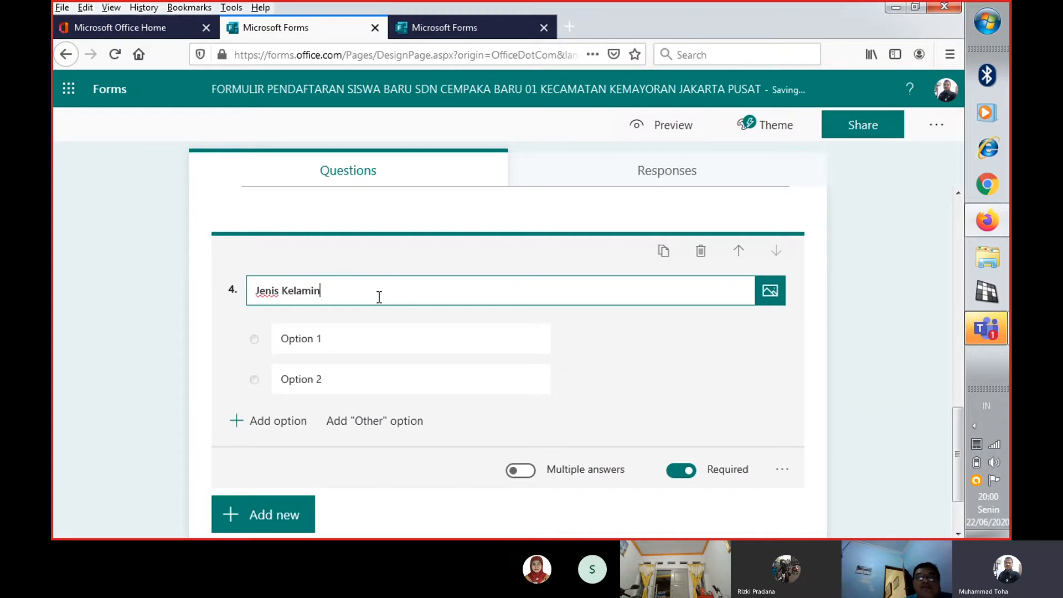
Fill in the two answer options of the "Jenis Kelamin" question as "Laki-laki" and "Perempuan"
{"action": "left_click", "coordinate": [328, 340]}
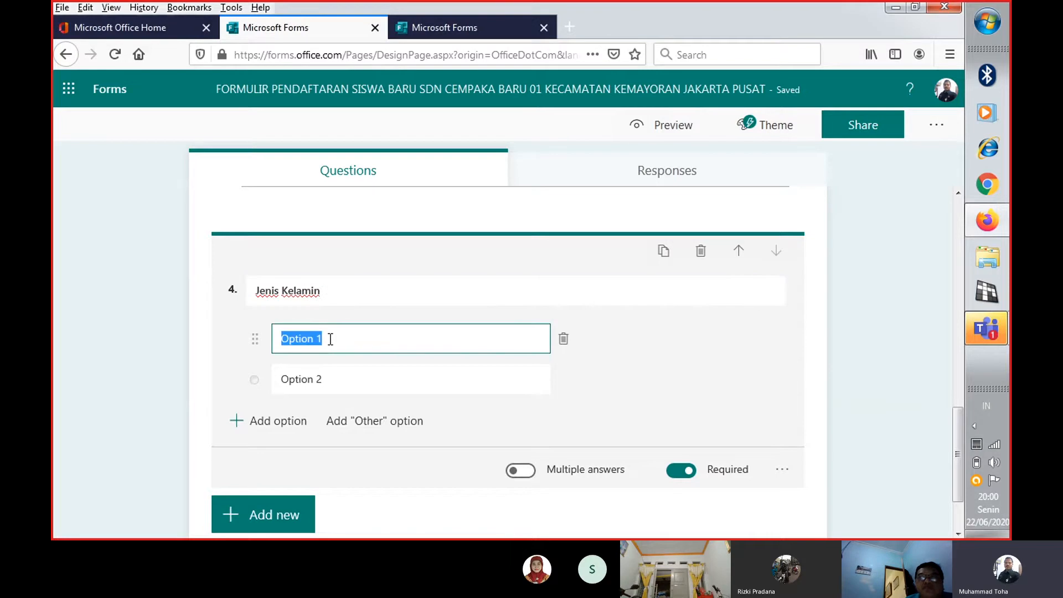
{"action": "type", "text": "Laki"}
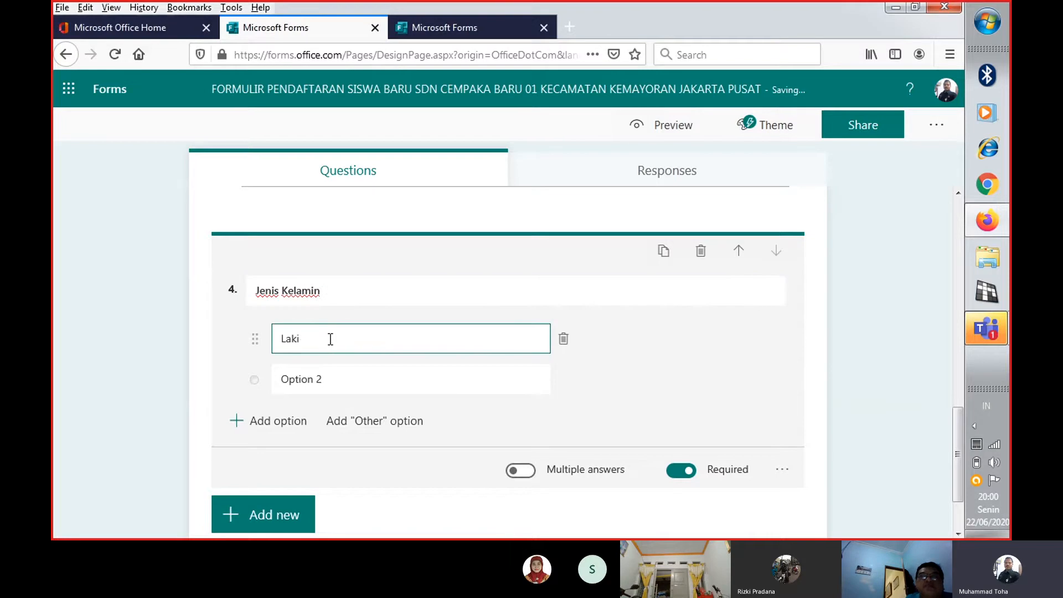
{"action": "type", "text": "-laki"}
{"action": "left_click", "coordinate": [342, 379]}
{"action": "type", "text": "P"}
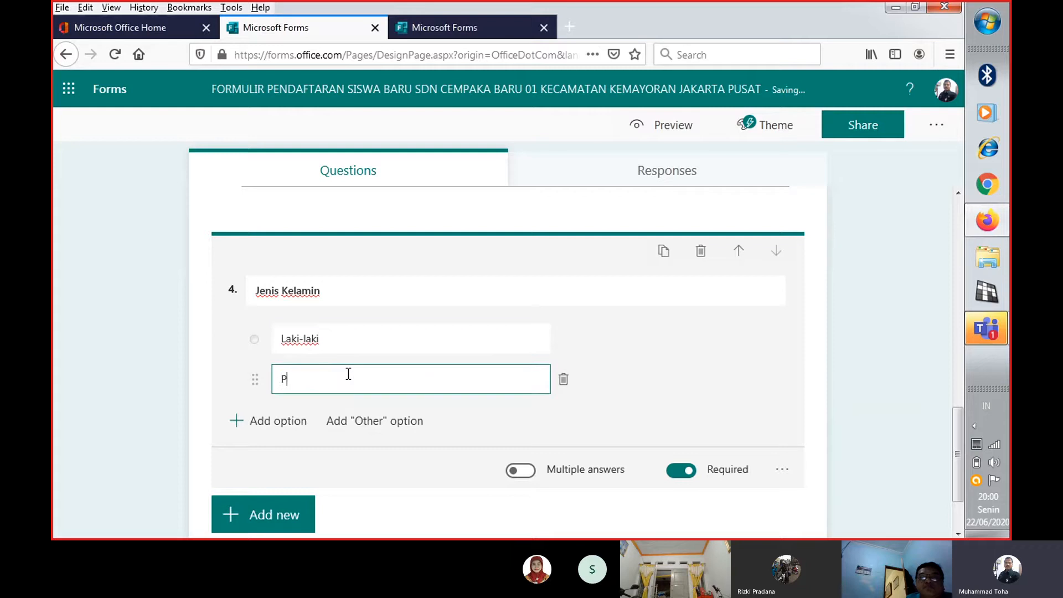
{"action": "type", "text": "erempuan"}
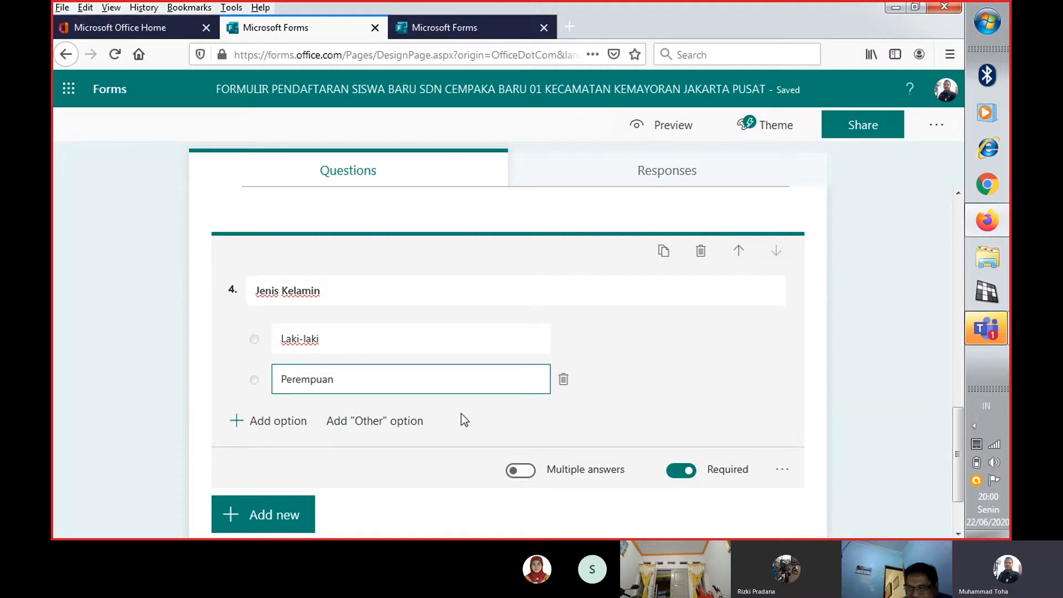
Add a Text question titled "Nama Ayah" below the "Jenis Kelamin" question
{"action": "scroll", "coordinate": [460, 413], "scroll_direction": "down", "scroll_amount": 2}
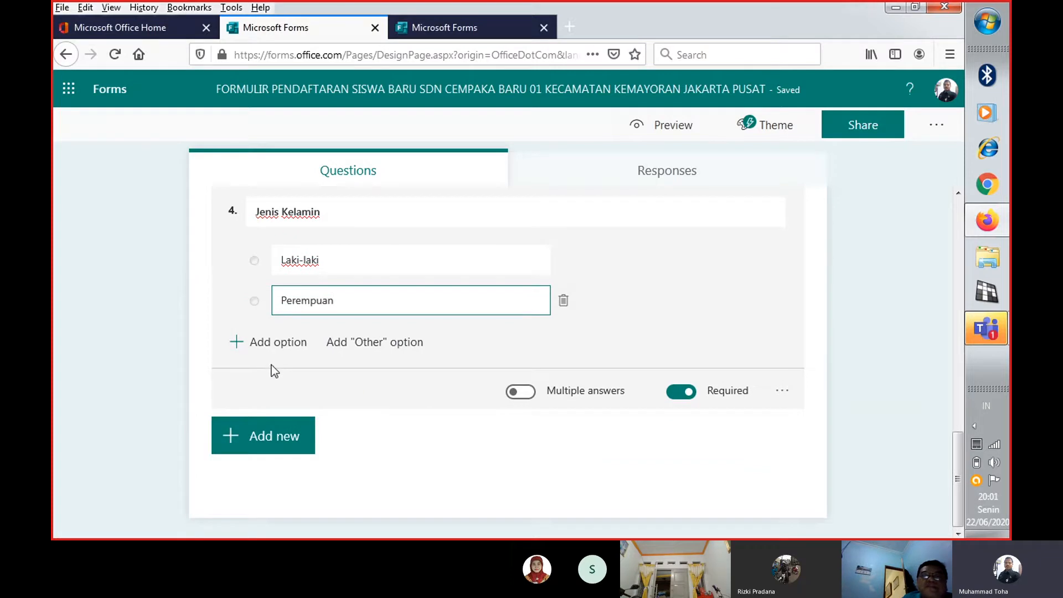
{"action": "left_click", "coordinate": [250, 441]}
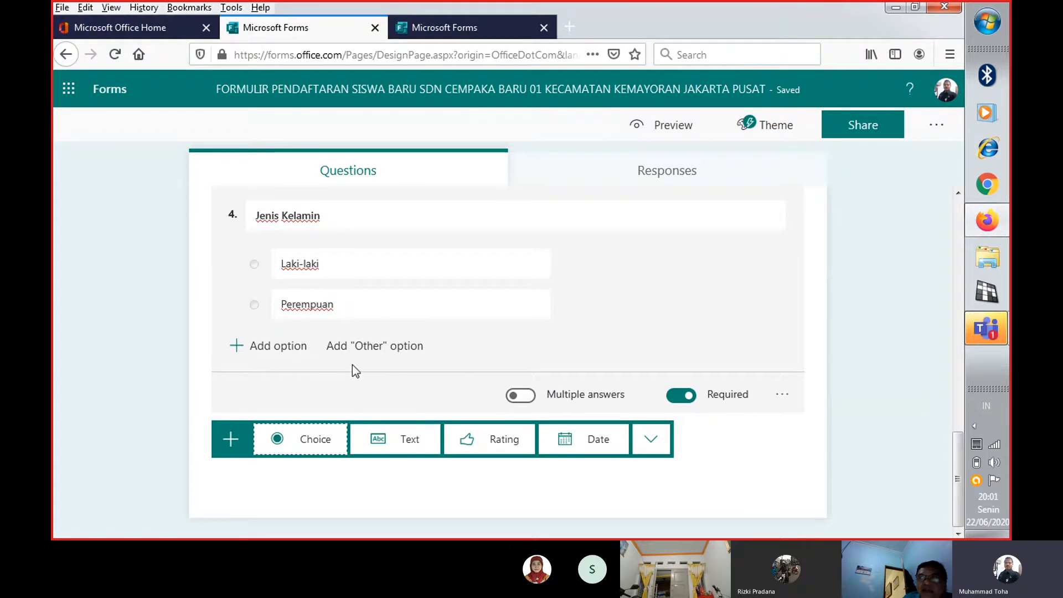
{"action": "left_click", "coordinate": [400, 443]}
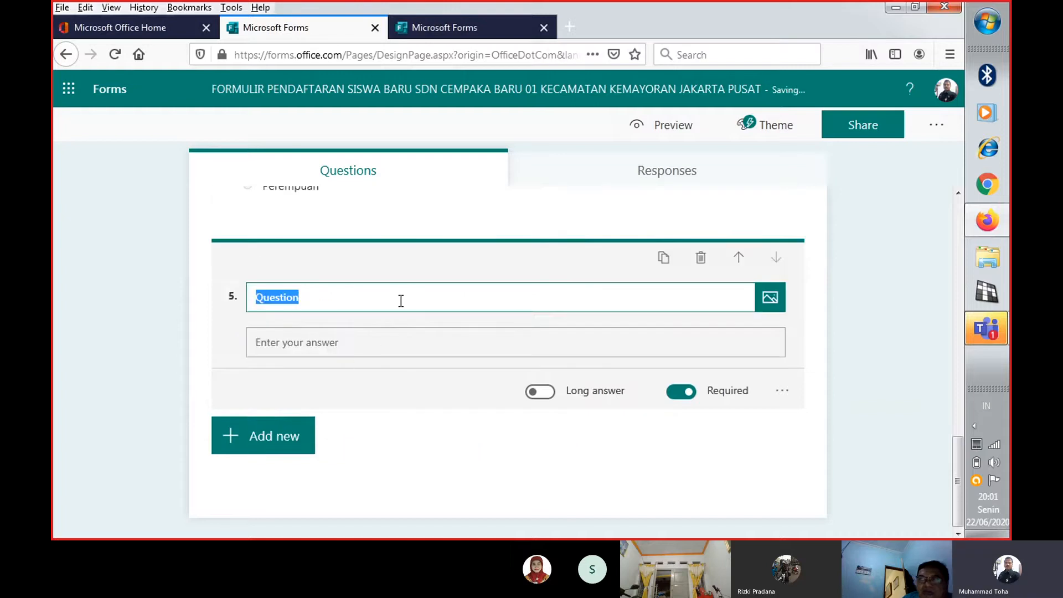
{"action": "type", "text": "Nama Ayah"}
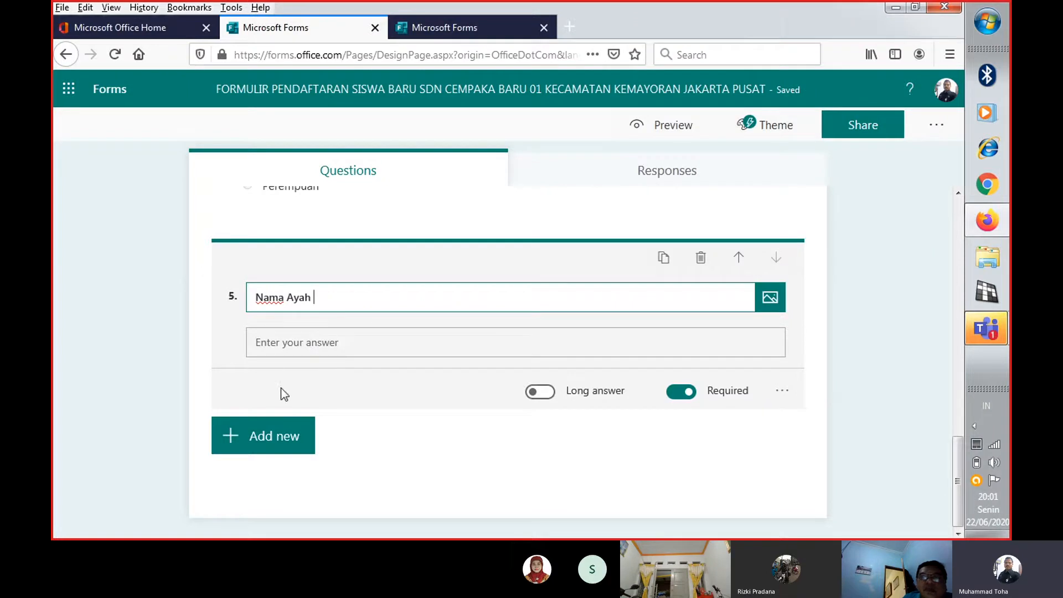
Add a Text question titled "Nama Ibu" below the "Nama Ayah" question
{"action": "left_click", "coordinate": [247, 441]}
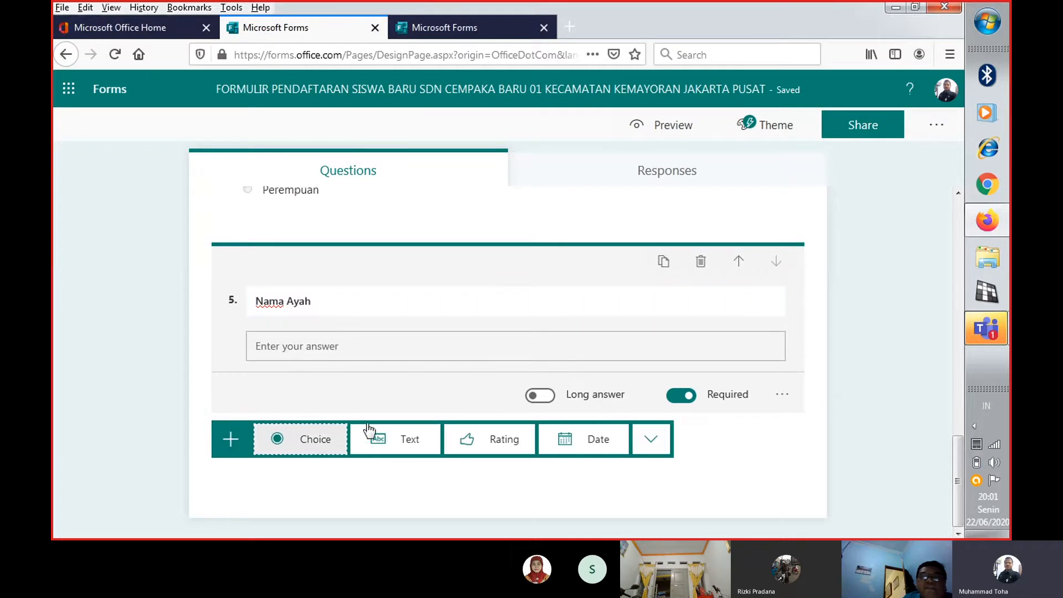
{"action": "left_click", "coordinate": [401, 443]}
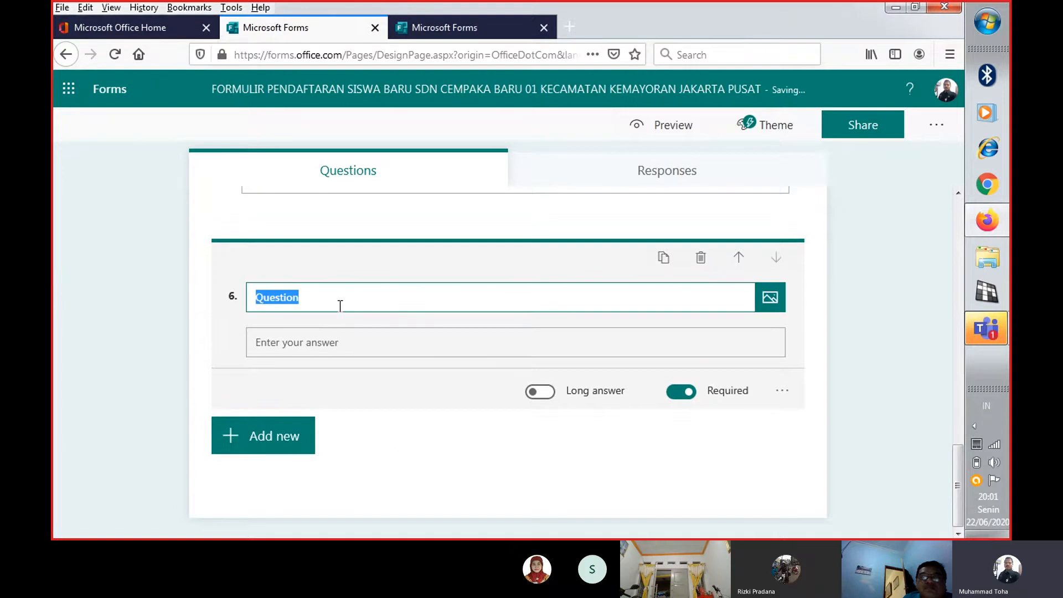
{"action": "type", "text": "Nama "}
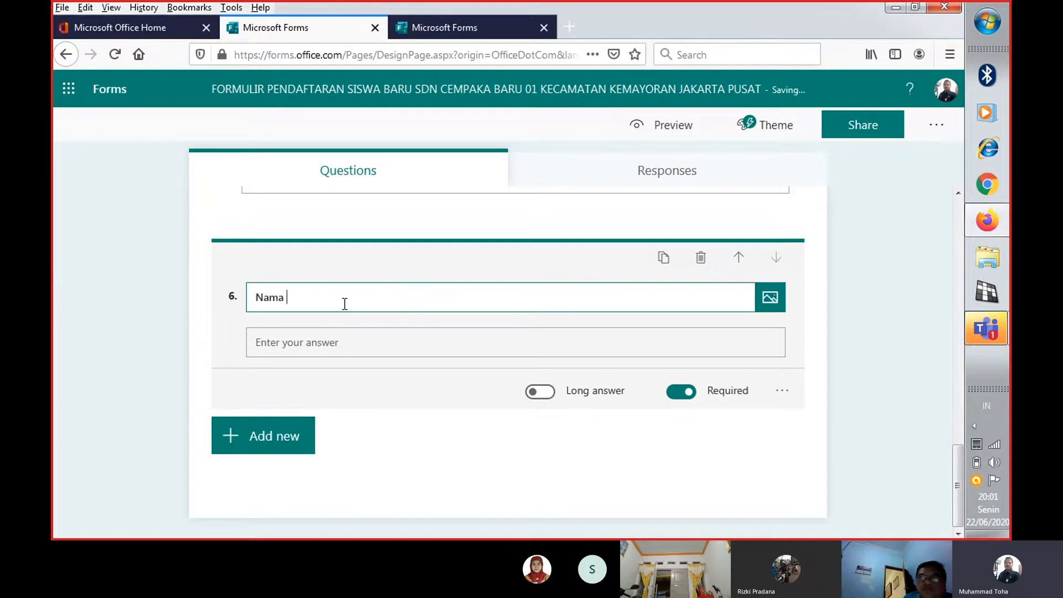
{"action": "type", "text": "Ibu"}
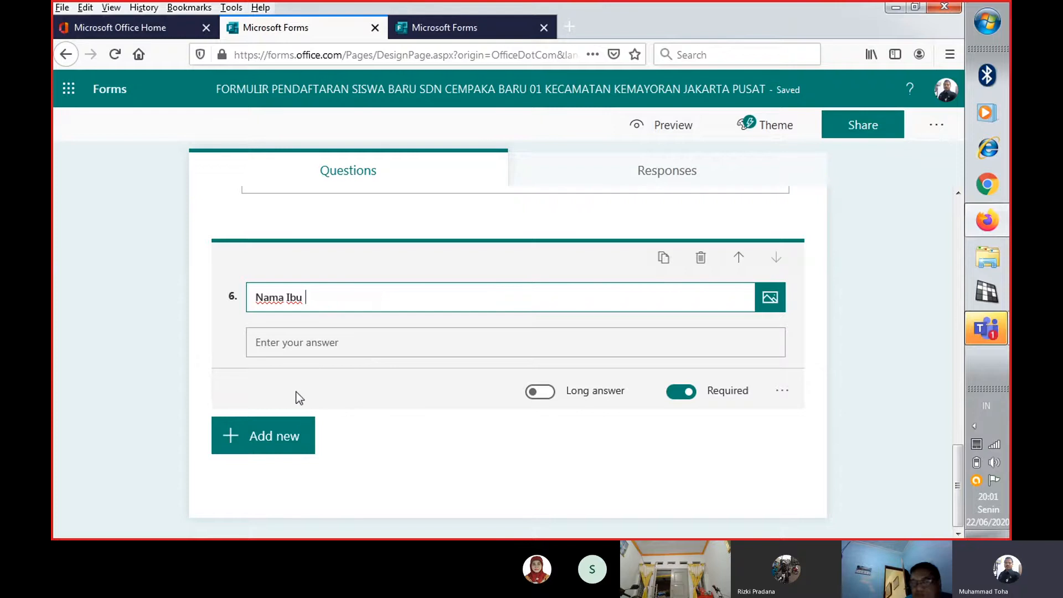
Add a Text question titled "Alamat Tempat Tinggal" below "Nama Ibu" and set it to accept a long answer
{"action": "left_click", "coordinate": [252, 441]}
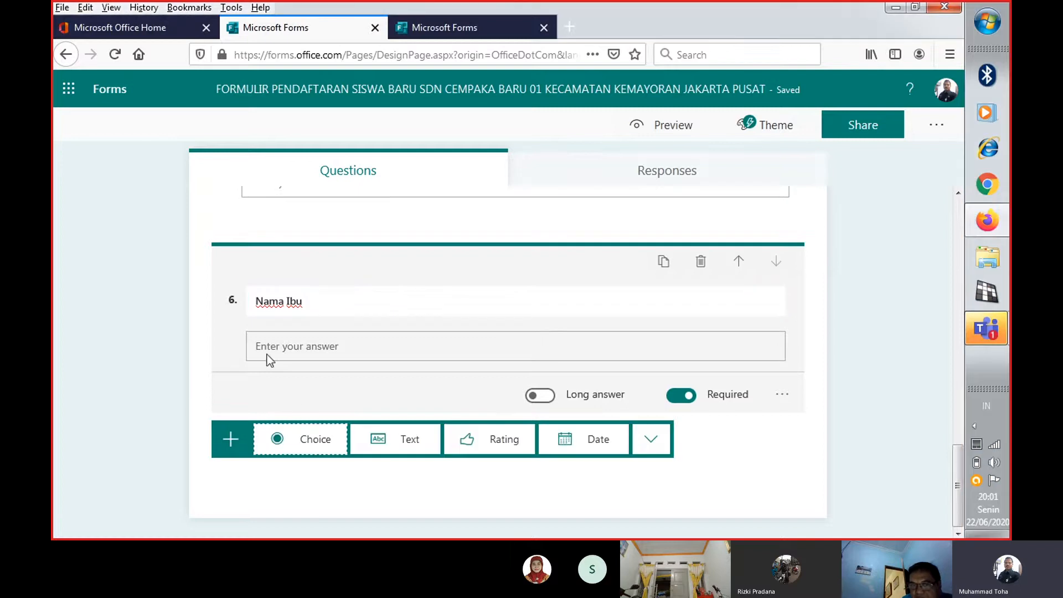
{"action": "left_click", "coordinate": [401, 441]}
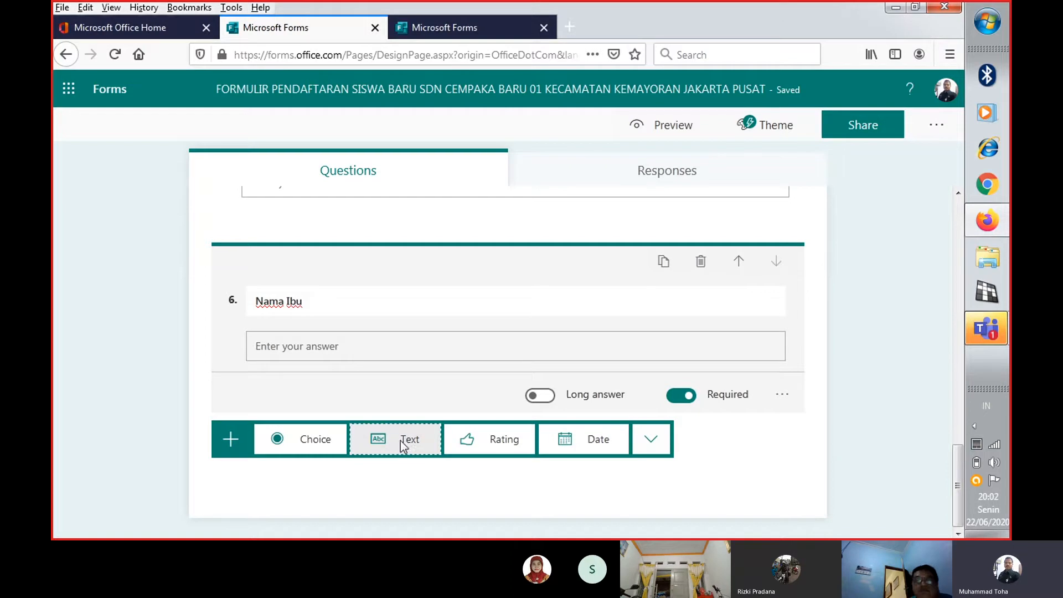
{"action": "type", "text": "Al"}
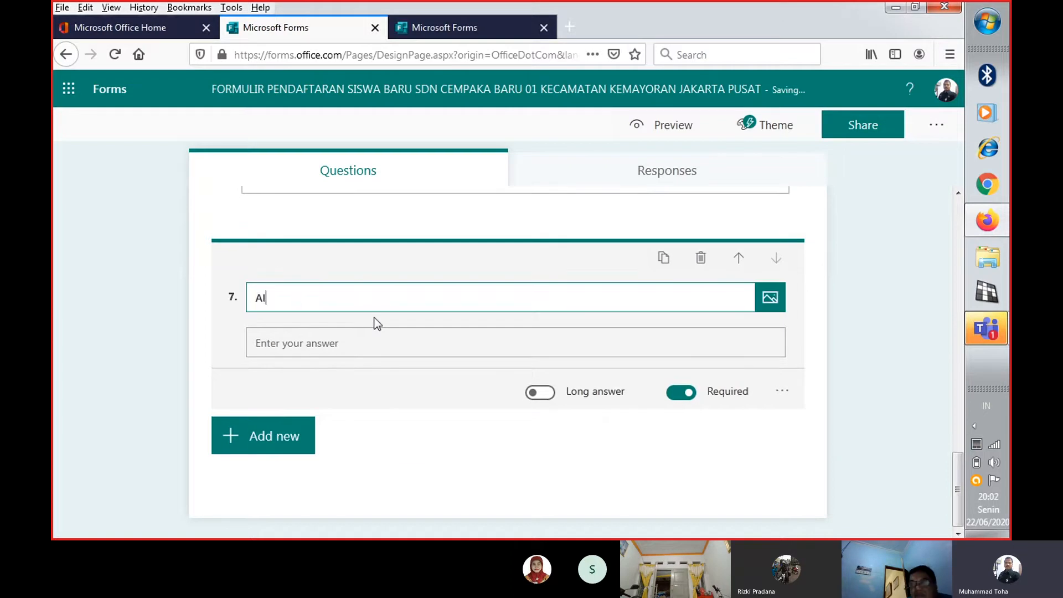
{"action": "type", "text": "amat Tempat"}
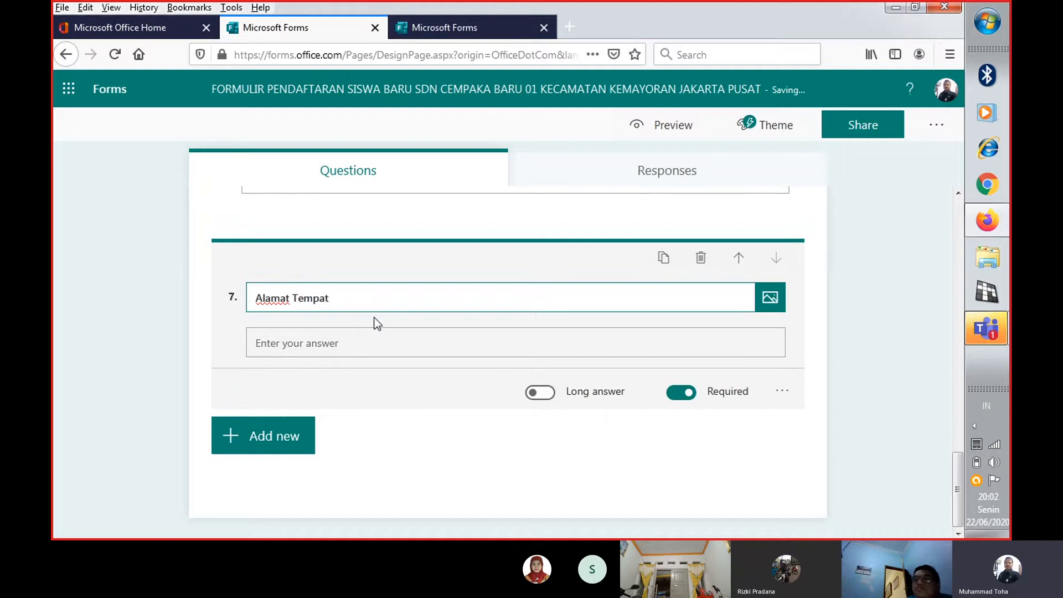
{"action": "type", "text": " Tinggal"}
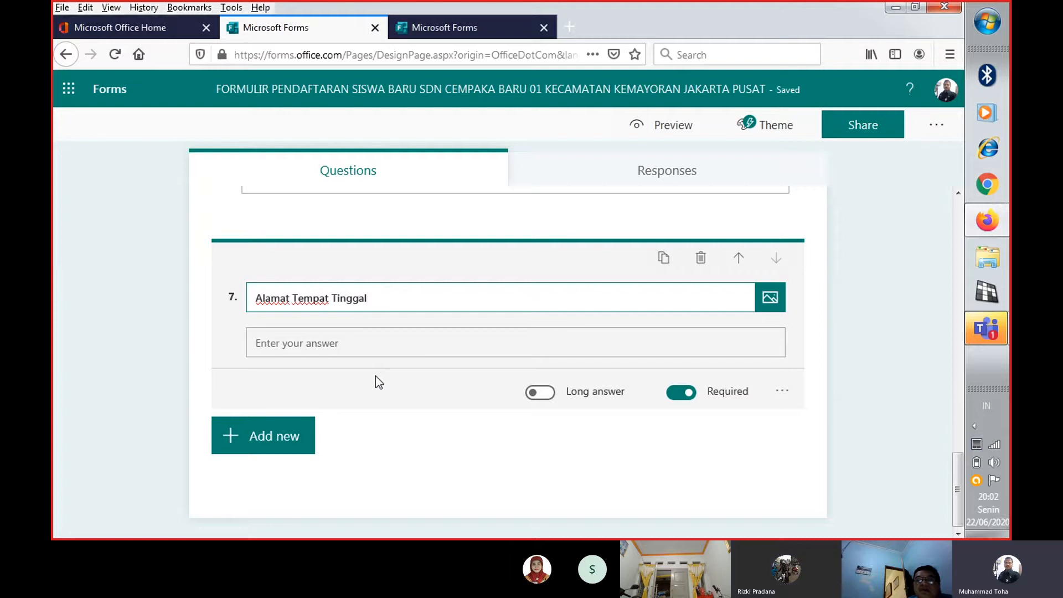
{"action": "left_click", "coordinate": [540, 393]}
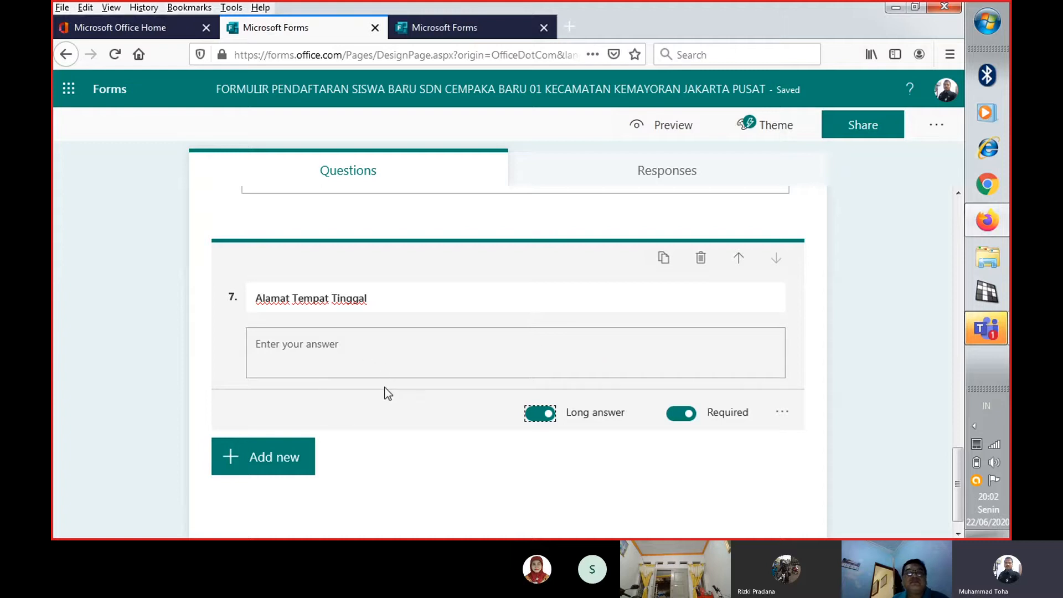
Add a Text question titled "No NIK anak" below the "Alamat Tempat Tinggal" question
{"action": "scroll", "coordinate": [360, 390], "scroll_direction": "down", "scroll_amount": 1}
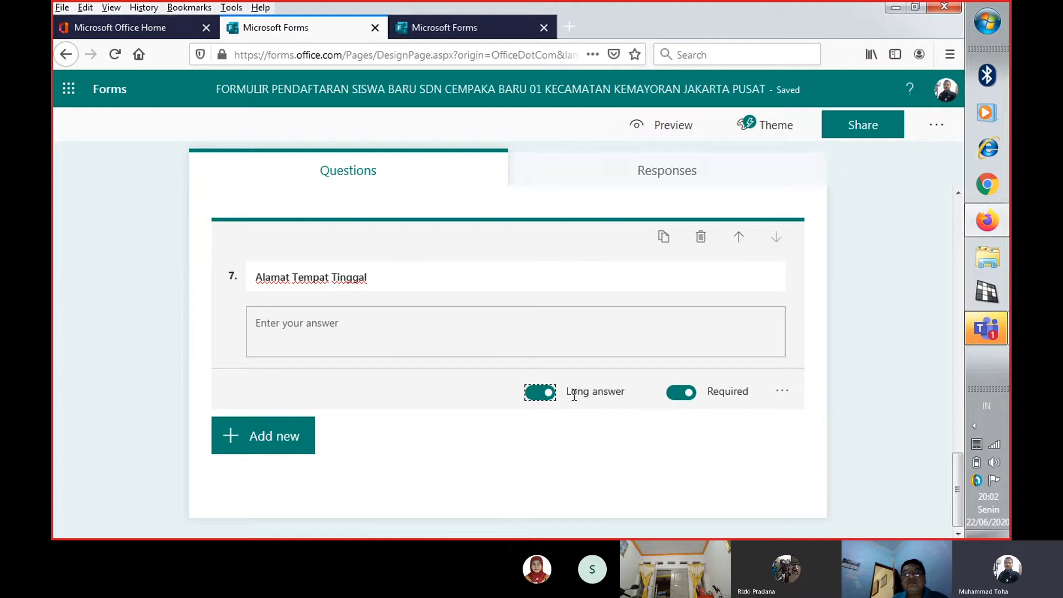
{"action": "left_click", "coordinate": [273, 440]}
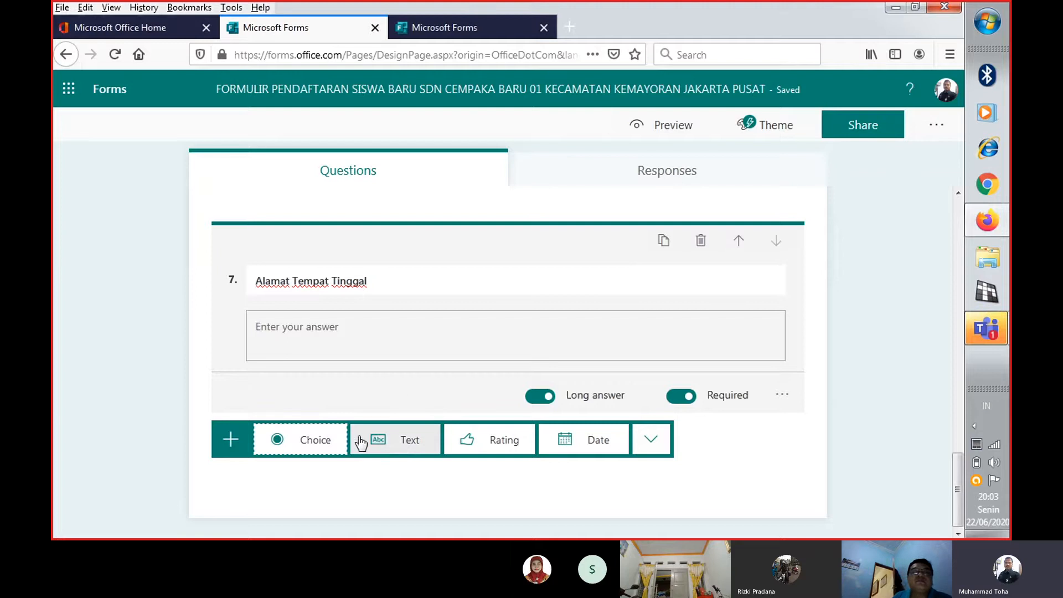
{"action": "left_click", "coordinate": [409, 446]}
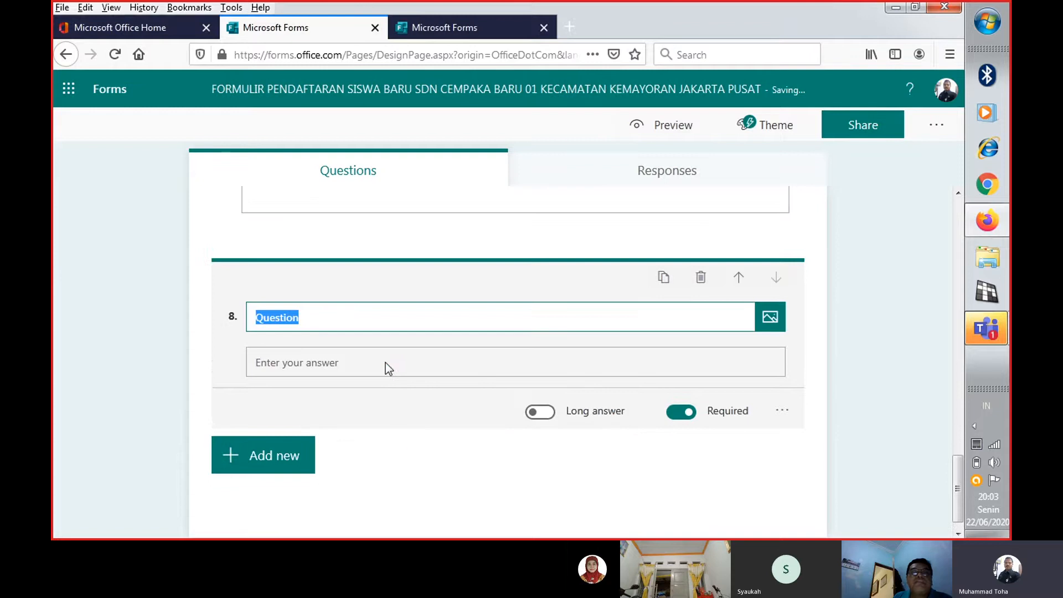
{"action": "type", "text": "No NI"}
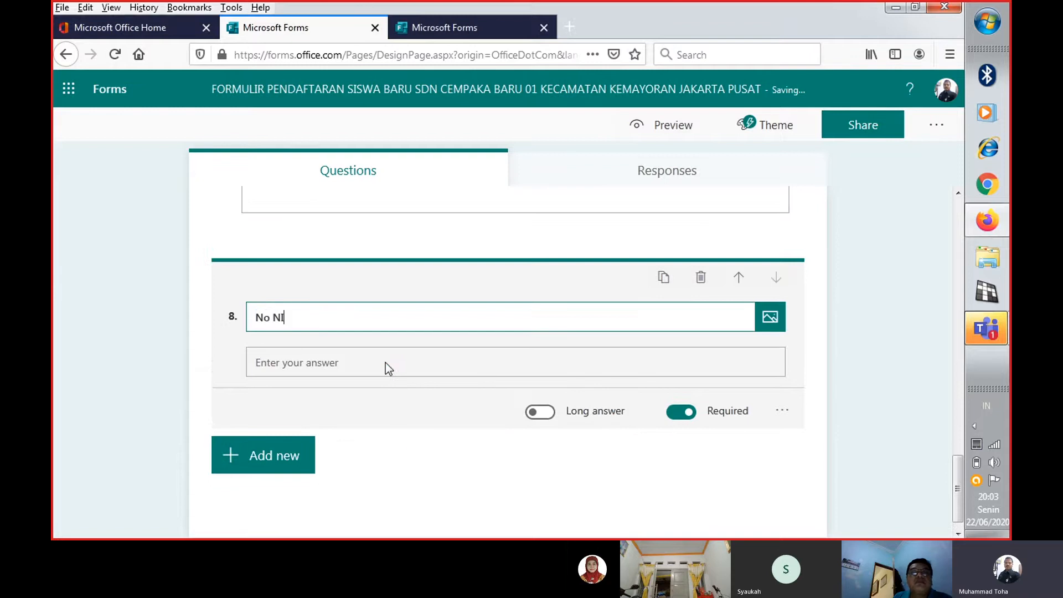
{"action": "type", "text": "K "}
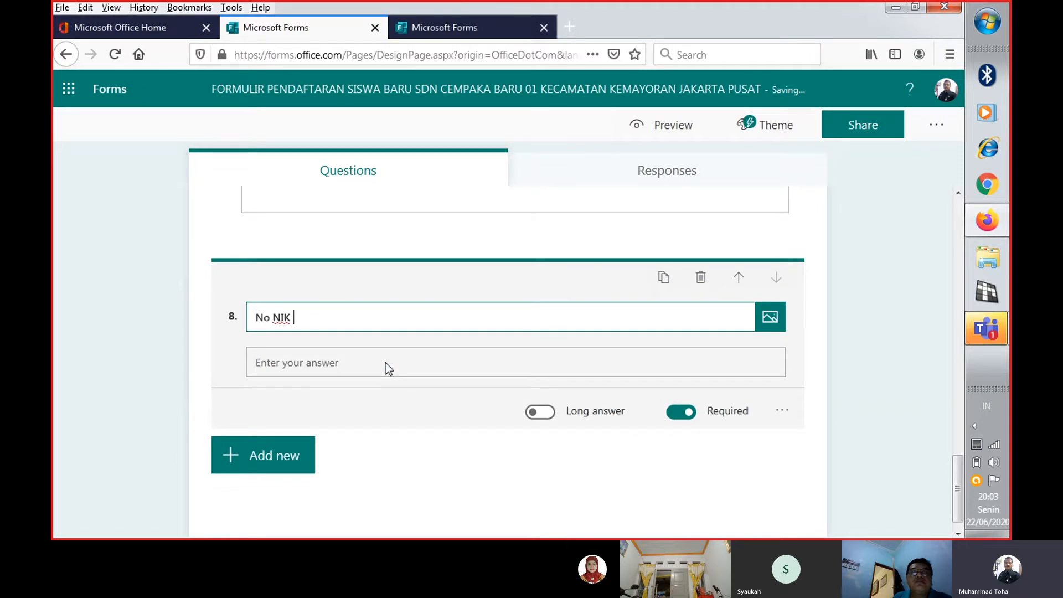
{"action": "type", "text": "anak"}
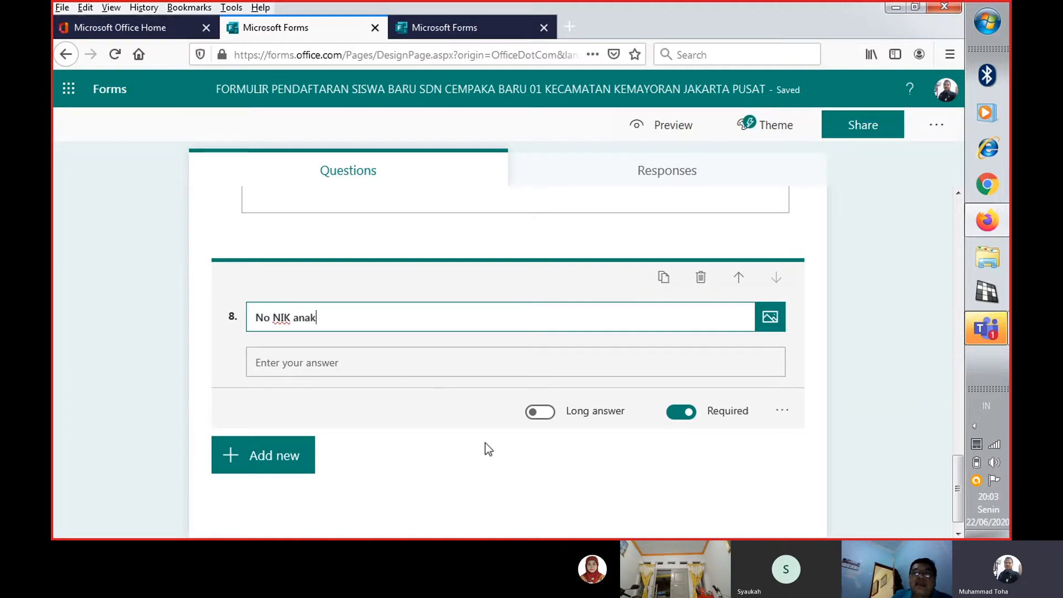
Add a restriction to the "No NIK anak" question so that it only accepts a Number
{"action": "left_click", "coordinate": [782, 411]}
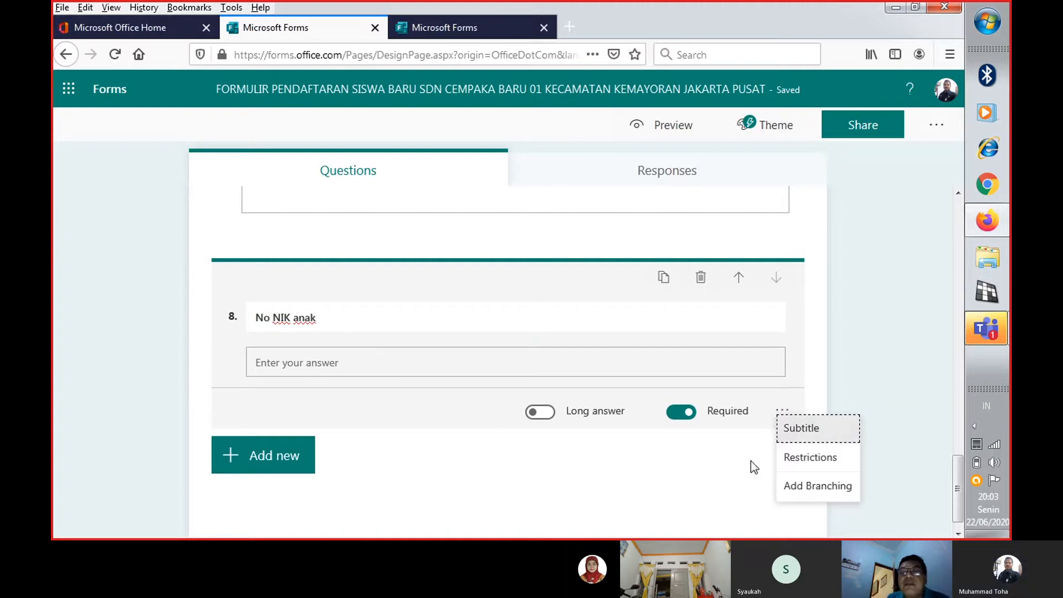
{"action": "left_click", "coordinate": [812, 469]}
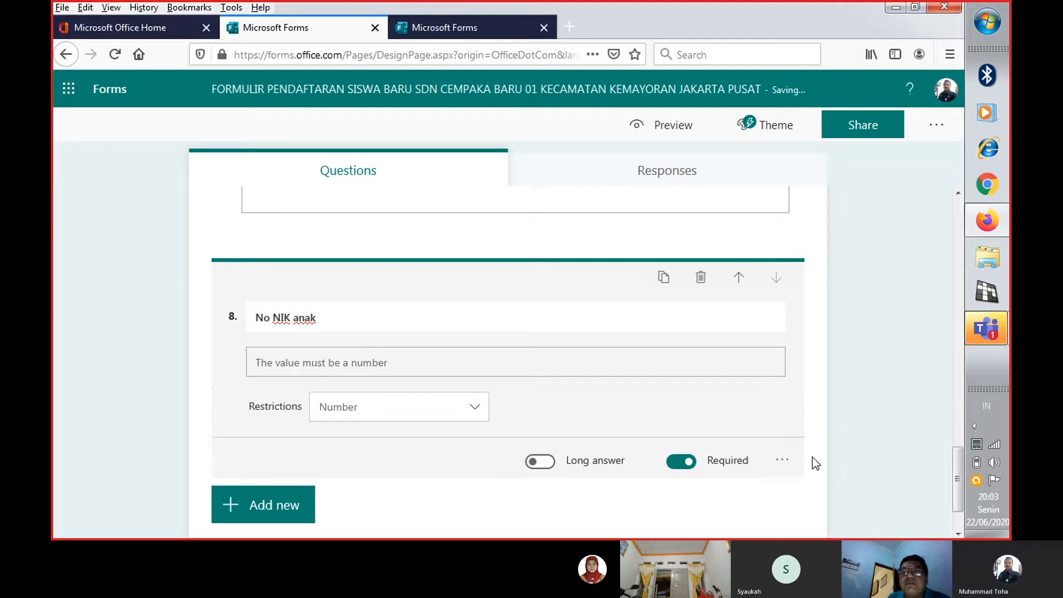
{"action": "scroll", "coordinate": [785, 430], "scroll_direction": "down", "scroll_amount": 2}
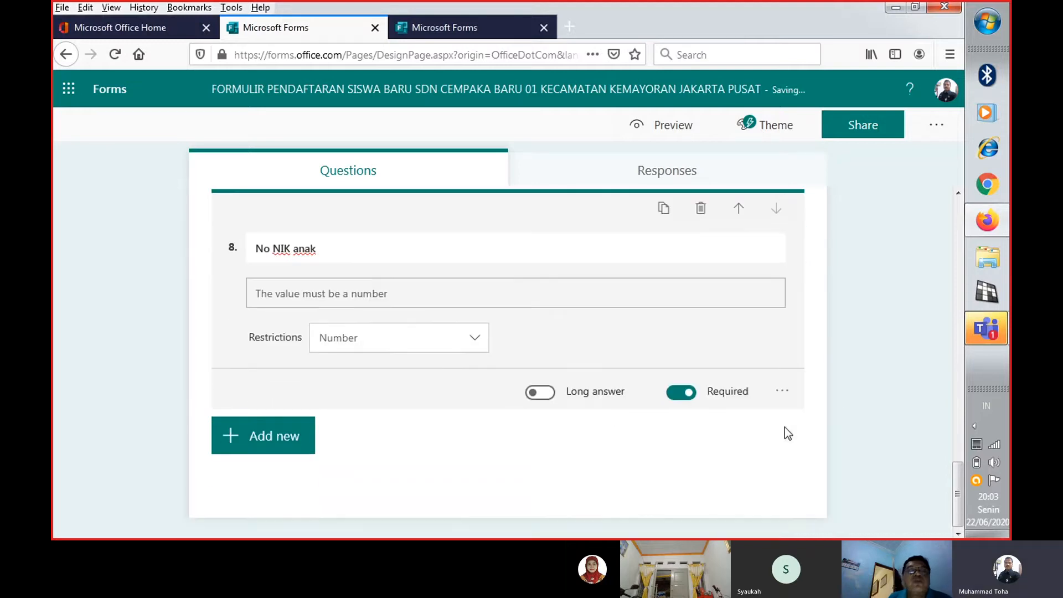
{"action": "left_click", "coordinate": [475, 339]}
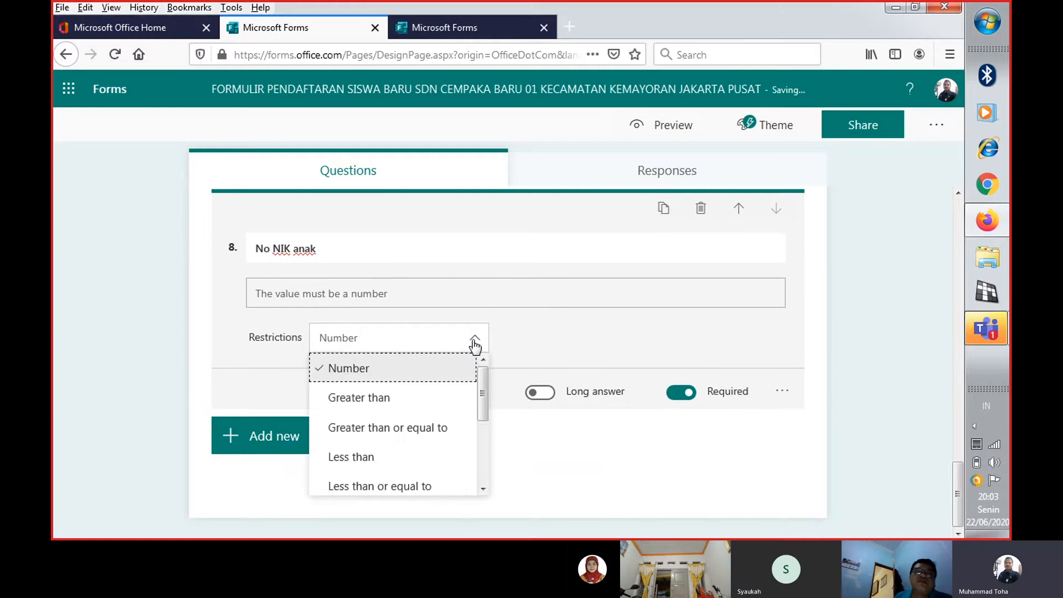
{"action": "left_click", "coordinate": [448, 366]}
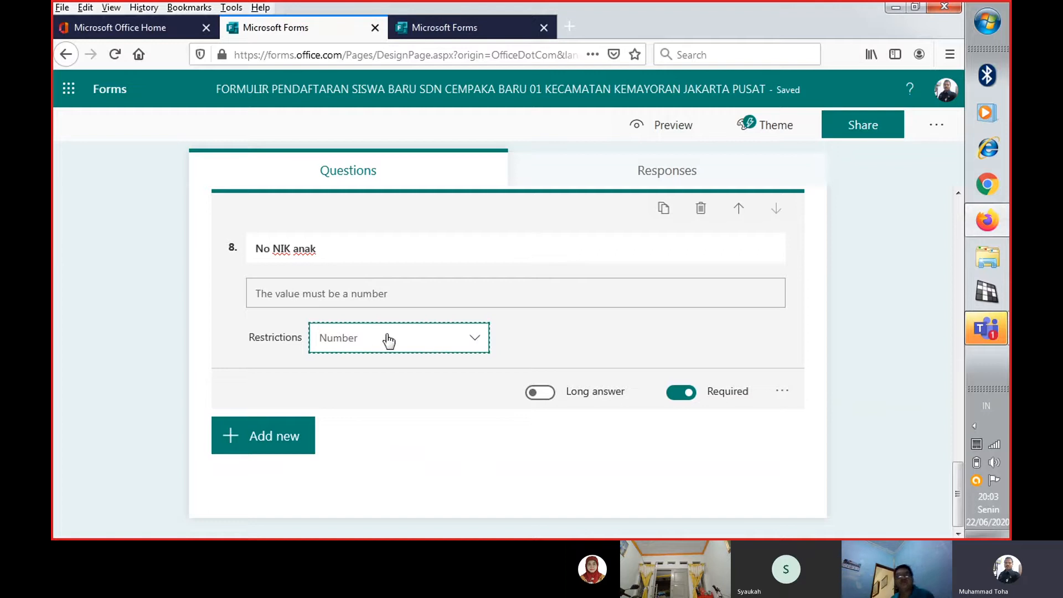
{"action": "left_click", "coordinate": [480, 342]}
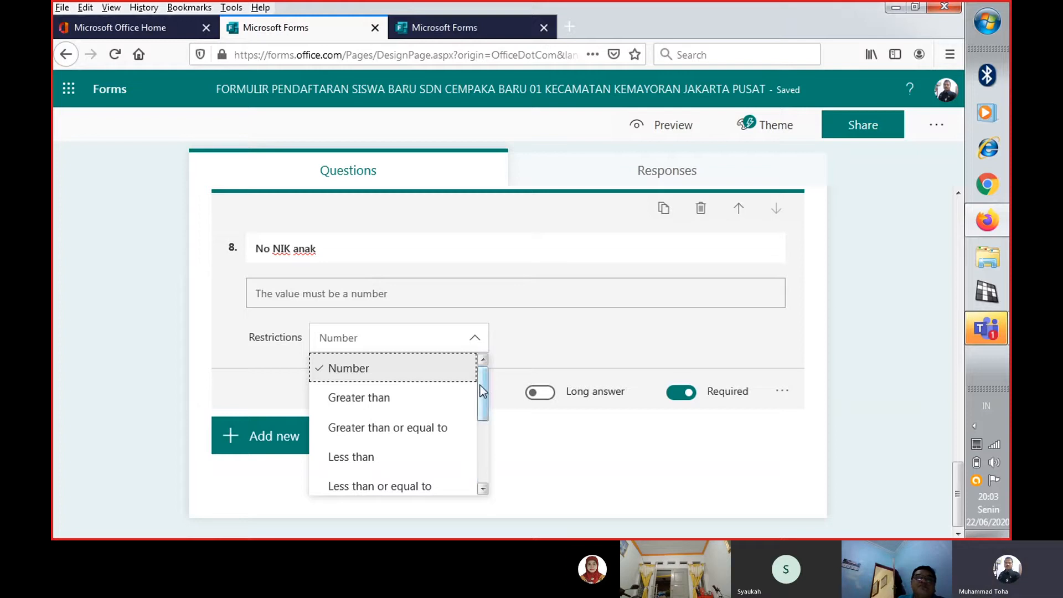
{"action": "left_click_drag", "start_coordinate": [480, 385], "coordinate": [503, 361]}
{"action": "left_click", "coordinate": [541, 338]}
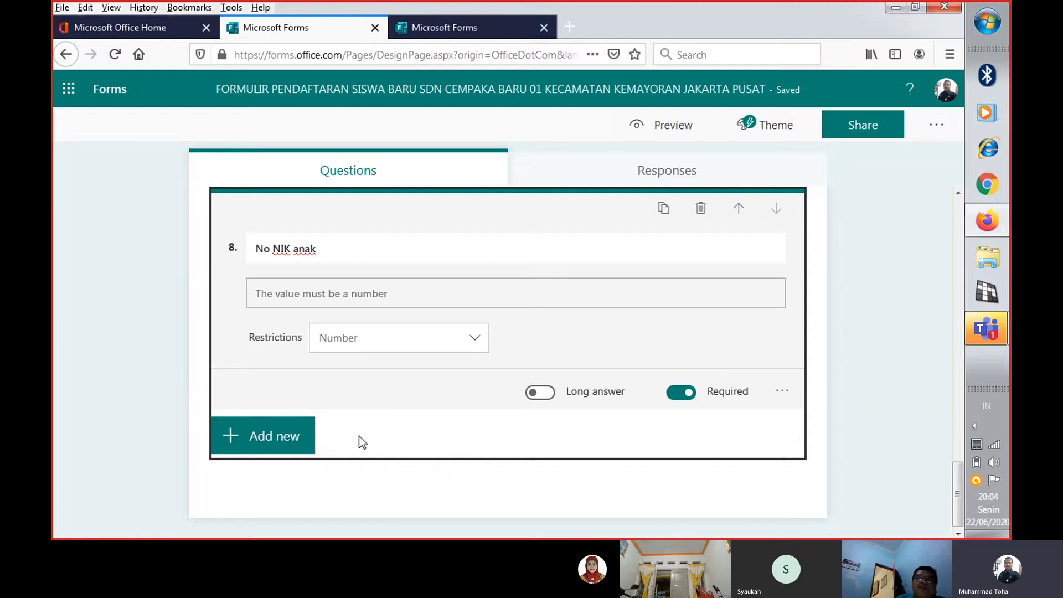
Review the form's questions in the editor, from "No NIK anak" back up to the description and "Nama Calon Siswa"
{"action": "scroll", "coordinate": [393, 437], "scroll_direction": "up", "scroll_amount": 2}
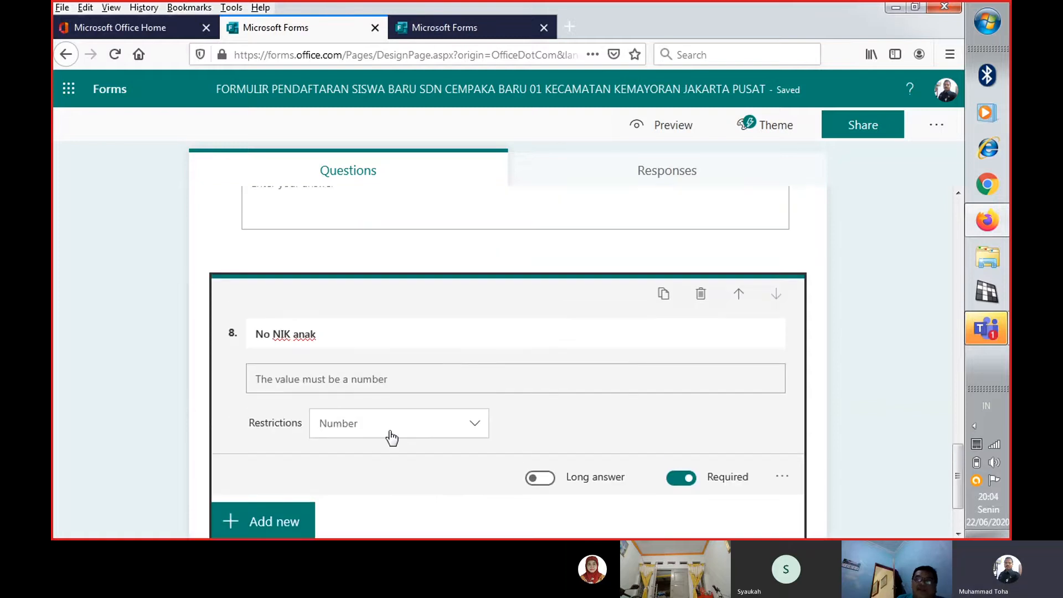
{"action": "scroll", "coordinate": [392, 435], "scroll_direction": "up", "scroll_amount": 3}
{"action": "scroll", "coordinate": [391, 426], "scroll_direction": "down", "scroll_amount": 5}
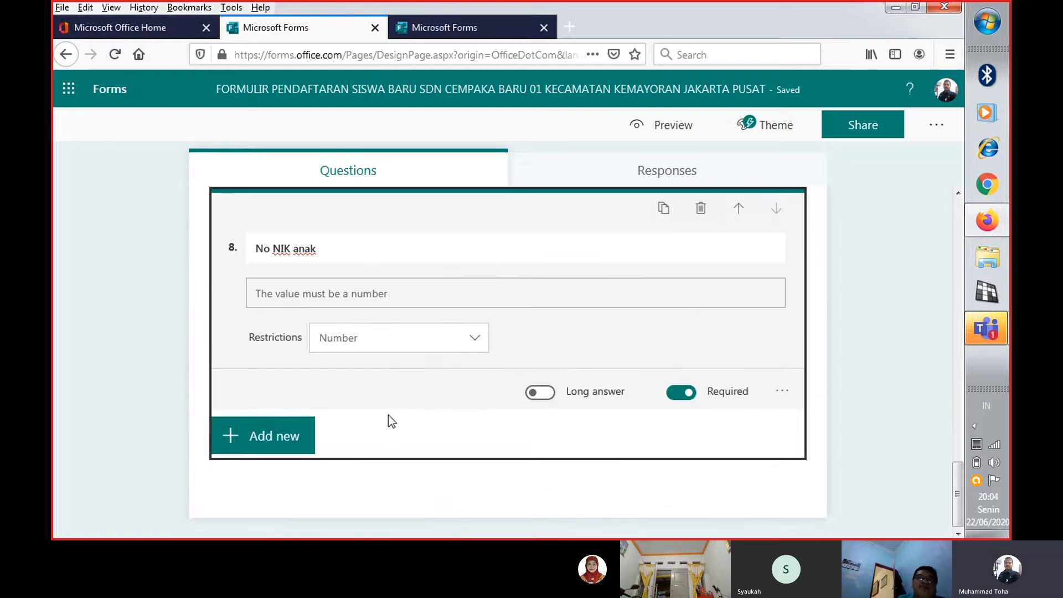
{"action": "scroll", "coordinate": [420, 400], "scroll_direction": "up", "scroll_amount": 1}
{"action": "scroll", "coordinate": [420, 400], "scroll_direction": "up", "scroll_amount": 3}
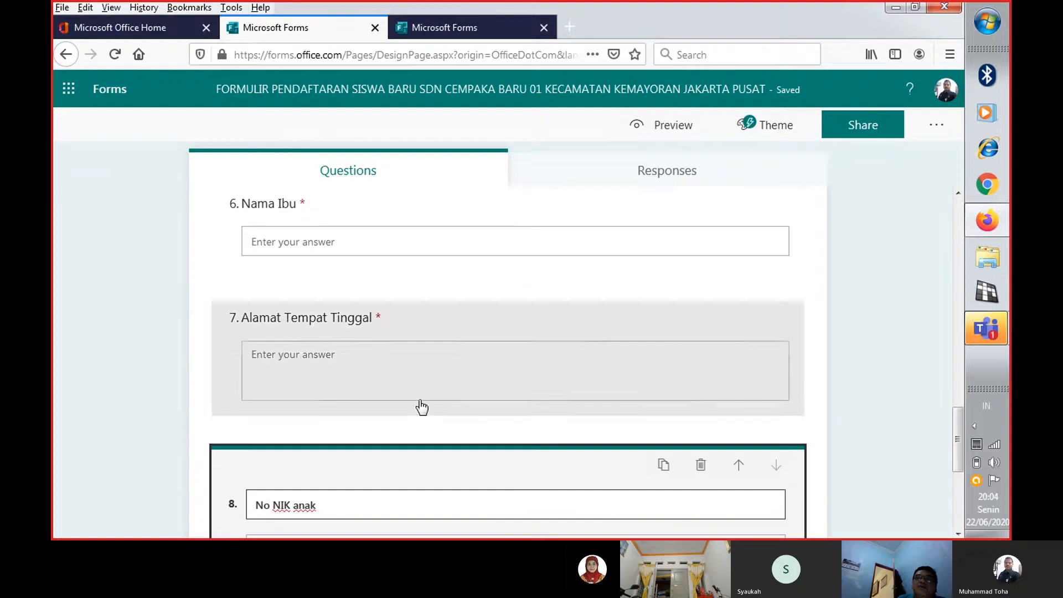
{"action": "scroll", "coordinate": [420, 402], "scroll_direction": "down", "scroll_amount": 5}
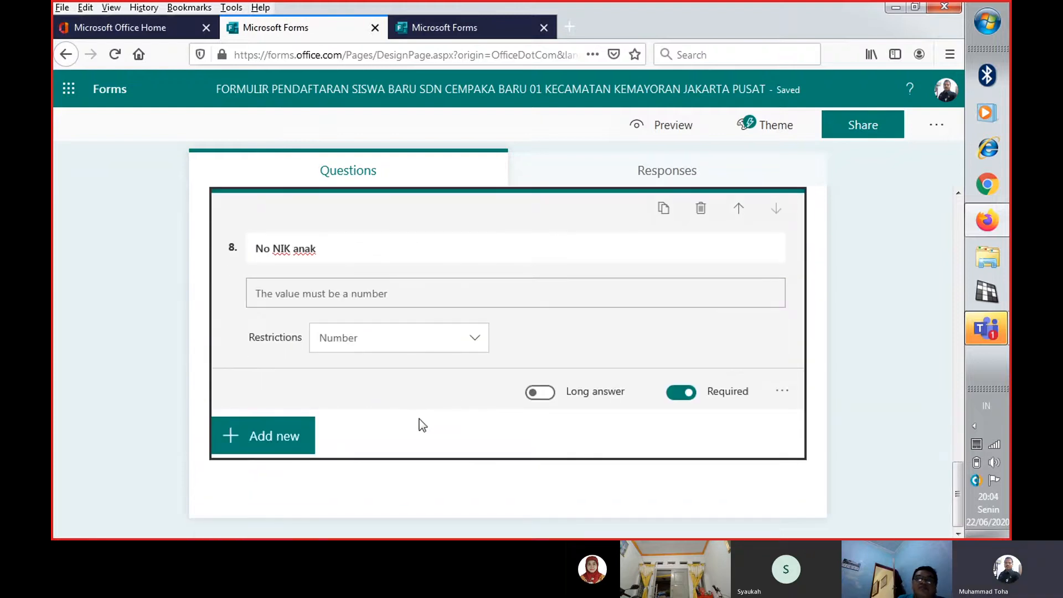
{"action": "scroll", "coordinate": [438, 441], "scroll_direction": "up", "scroll_amount": 15}
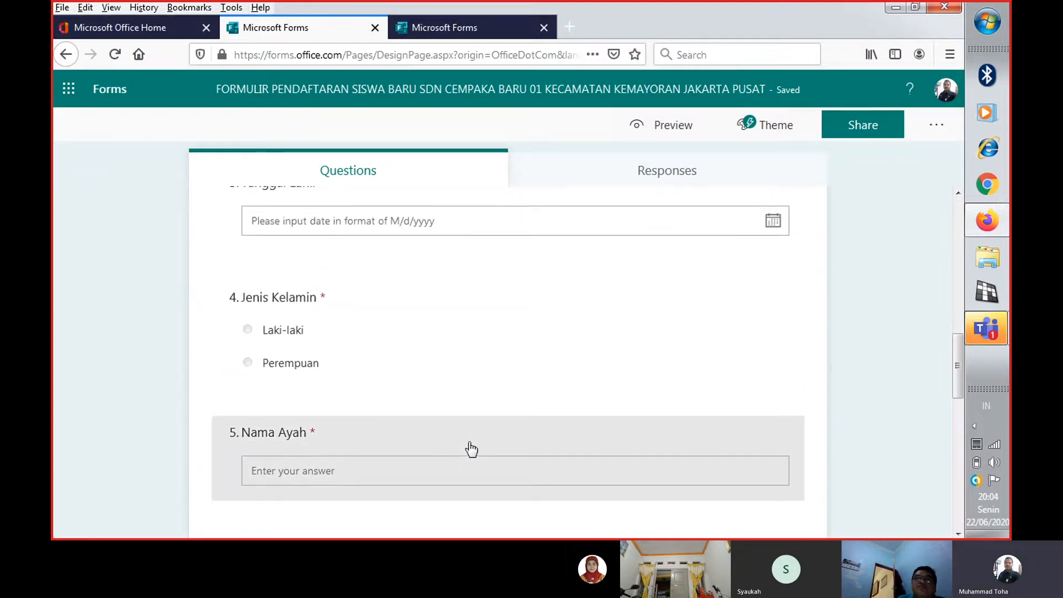
{"action": "scroll", "coordinate": [471, 448], "scroll_direction": "down", "scroll_amount": 10}
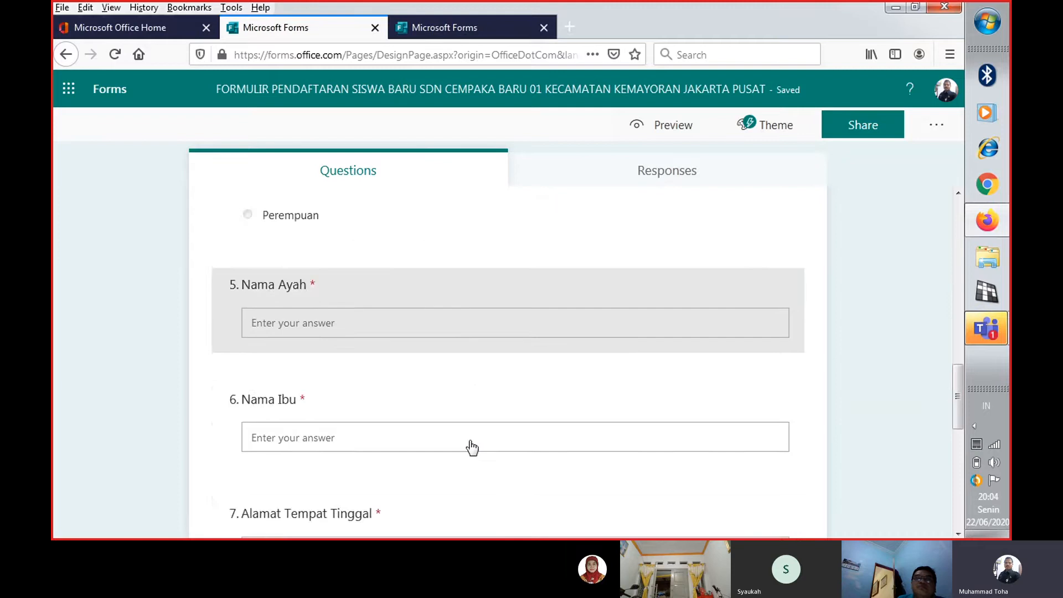
{"action": "scroll", "coordinate": [514, 373], "scroll_direction": "up", "scroll_amount": 12}
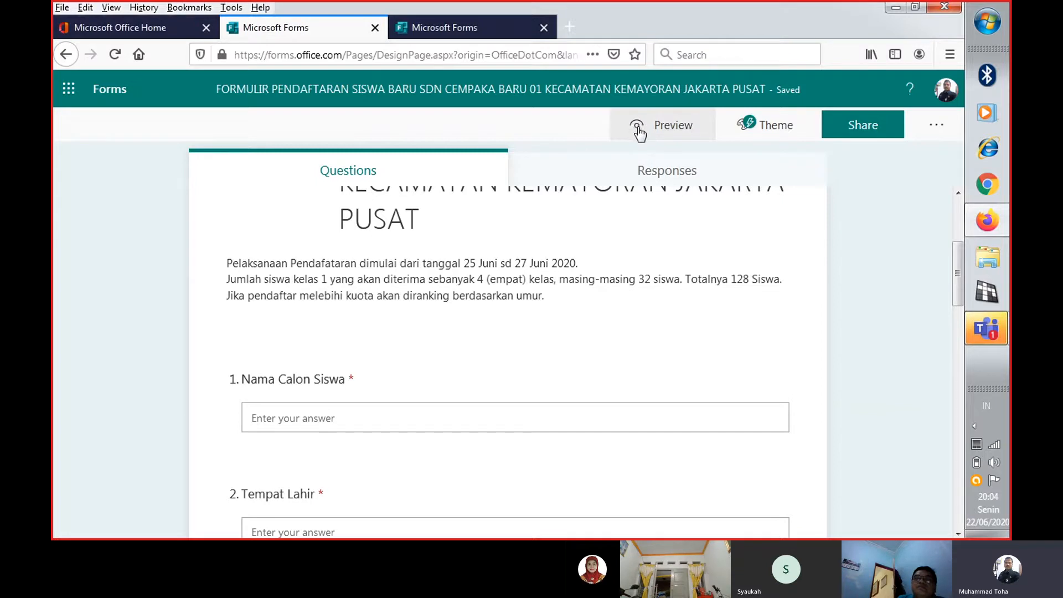
Preview the registration form as it appears on a computer and check all its questions down to the submit option
{"action": "left_click", "coordinate": [679, 134]}
{"action": "left_click", "coordinate": [660, 131]}
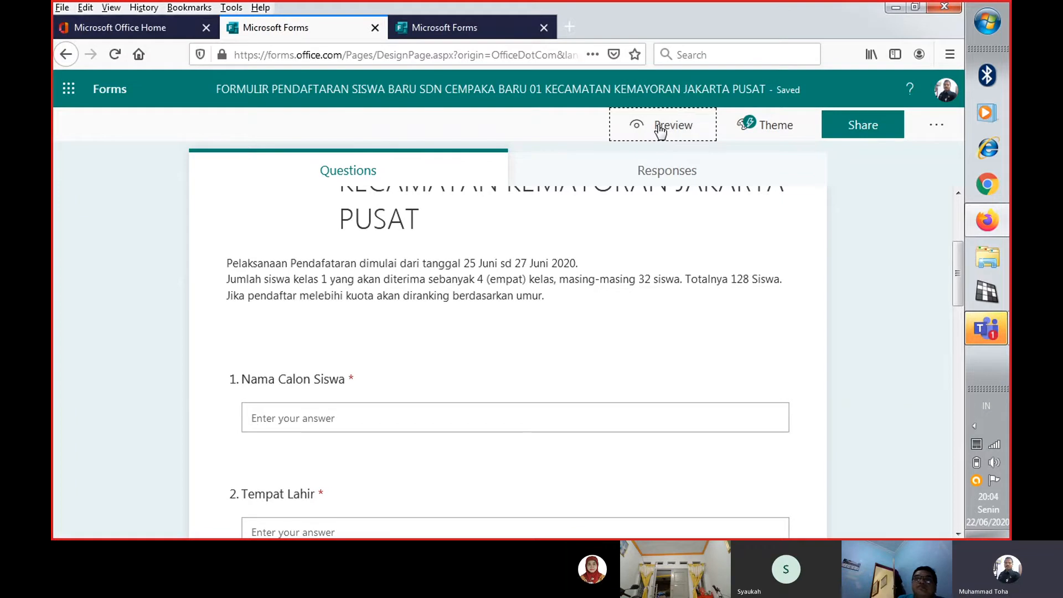
{"action": "scroll", "coordinate": [663, 178], "scroll_direction": "down", "scroll_amount": 3}
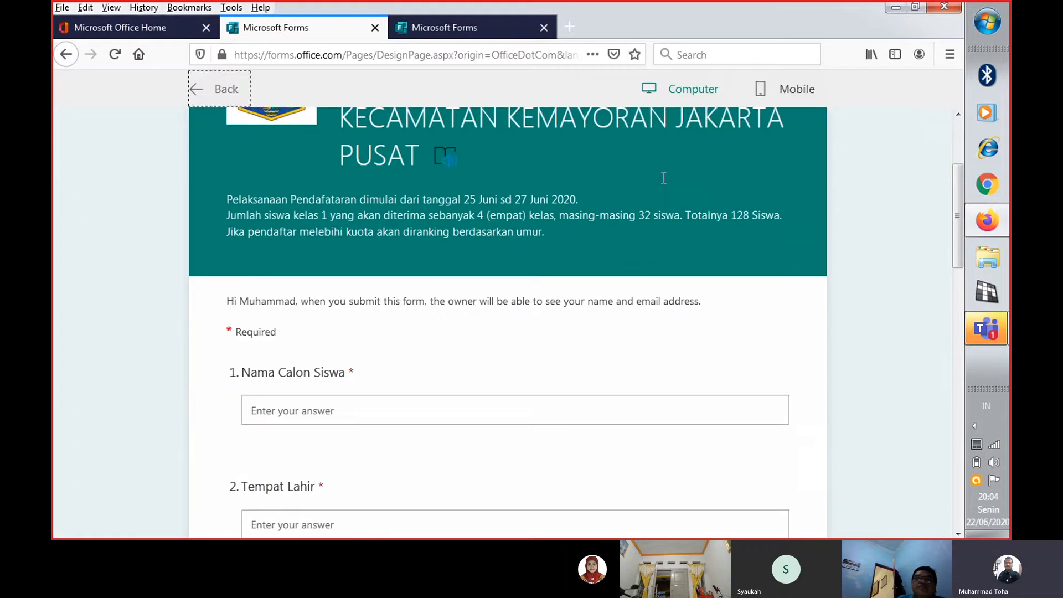
{"action": "scroll", "coordinate": [655, 194], "scroll_direction": "down", "scroll_amount": 4}
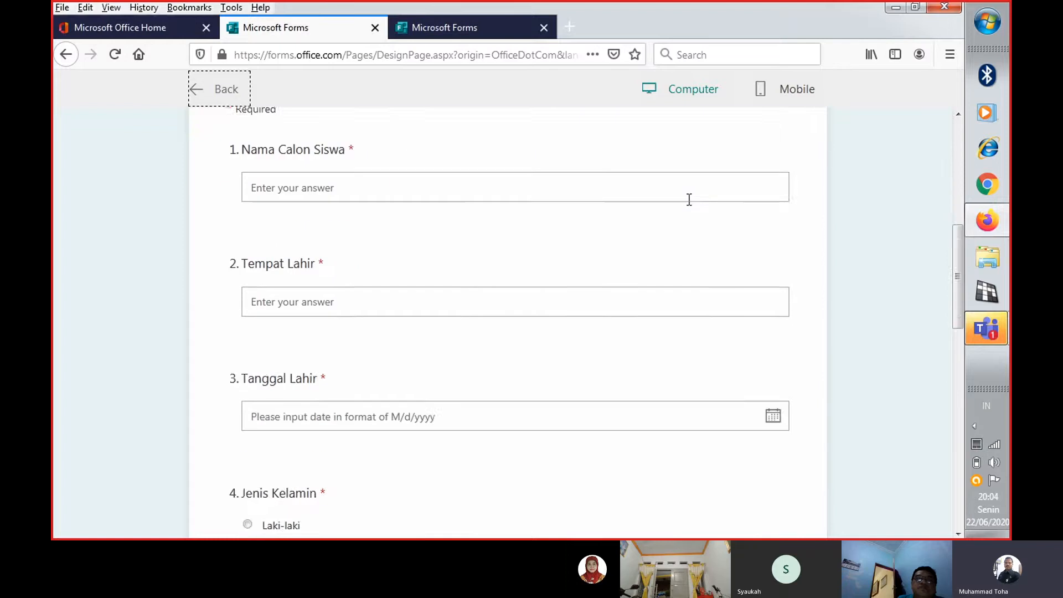
{"action": "scroll", "coordinate": [688, 201], "scroll_direction": "down", "scroll_amount": 7}
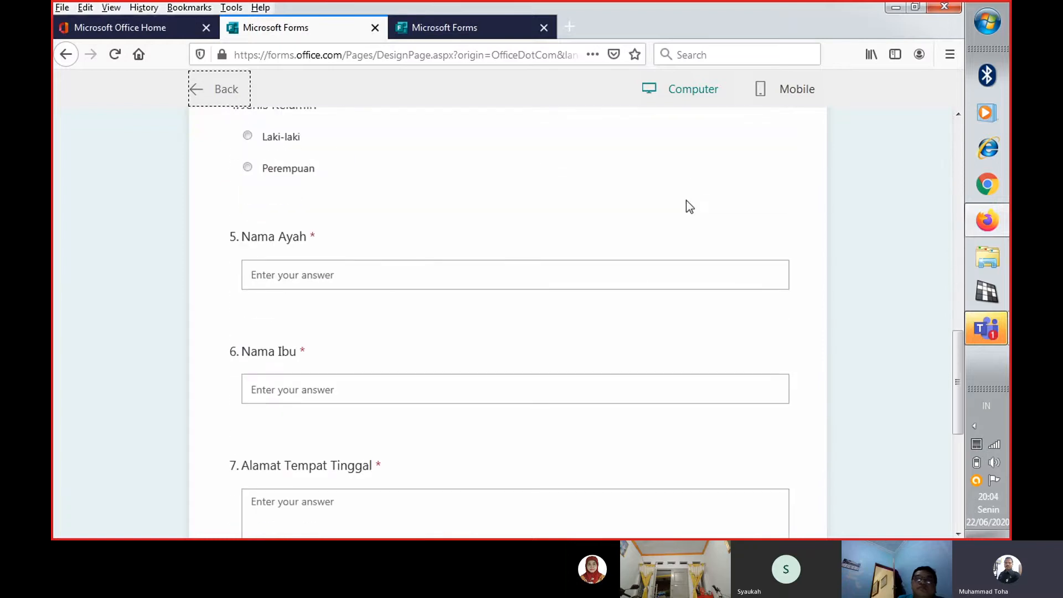
{"action": "scroll", "coordinate": [686, 201], "scroll_direction": "down", "scroll_amount": 6}
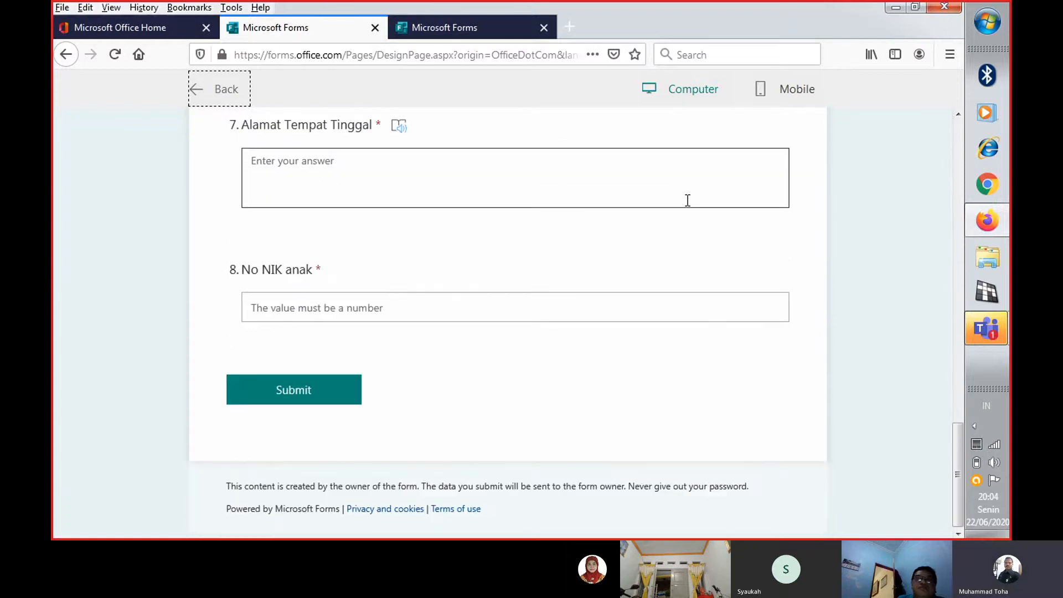
{"action": "scroll", "coordinate": [686, 200], "scroll_direction": "up", "scroll_amount": 9}
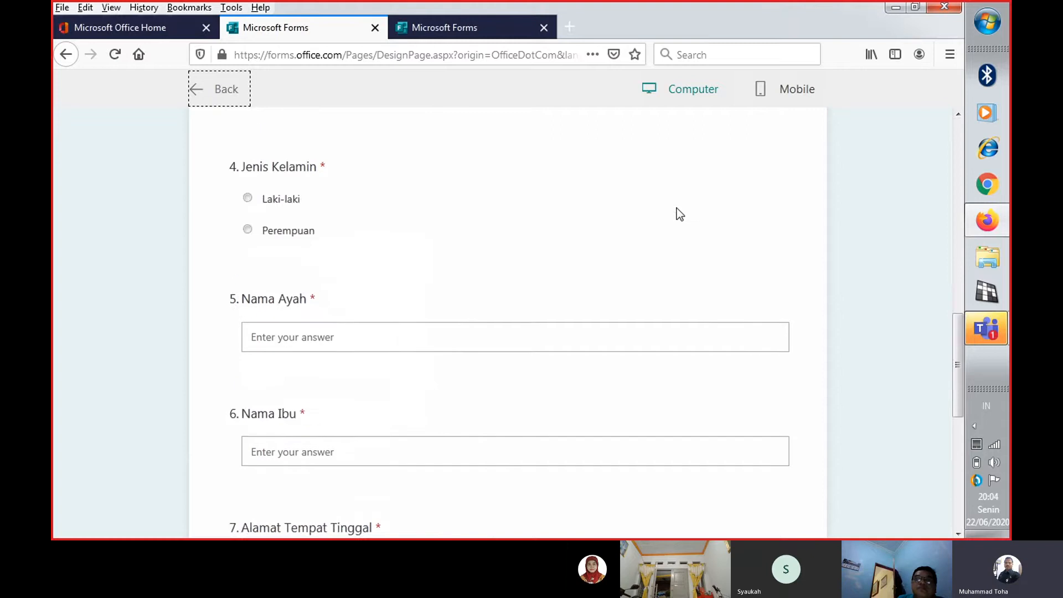
{"action": "scroll", "coordinate": [679, 215], "scroll_direction": "up", "scroll_amount": 8}
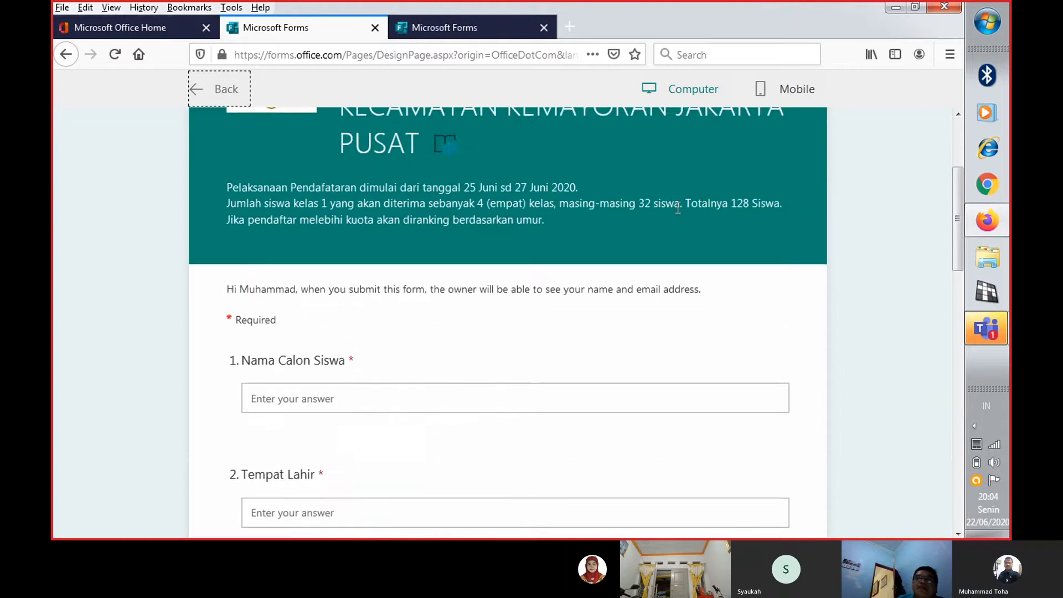
{"action": "scroll", "coordinate": [679, 215], "scroll_direction": "down", "scroll_amount": 3}
{"action": "scroll", "coordinate": [677, 208], "scroll_direction": "down", "scroll_amount": 6}
{"action": "scroll", "coordinate": [676, 211], "scroll_direction": "down", "scroll_amount": 2}
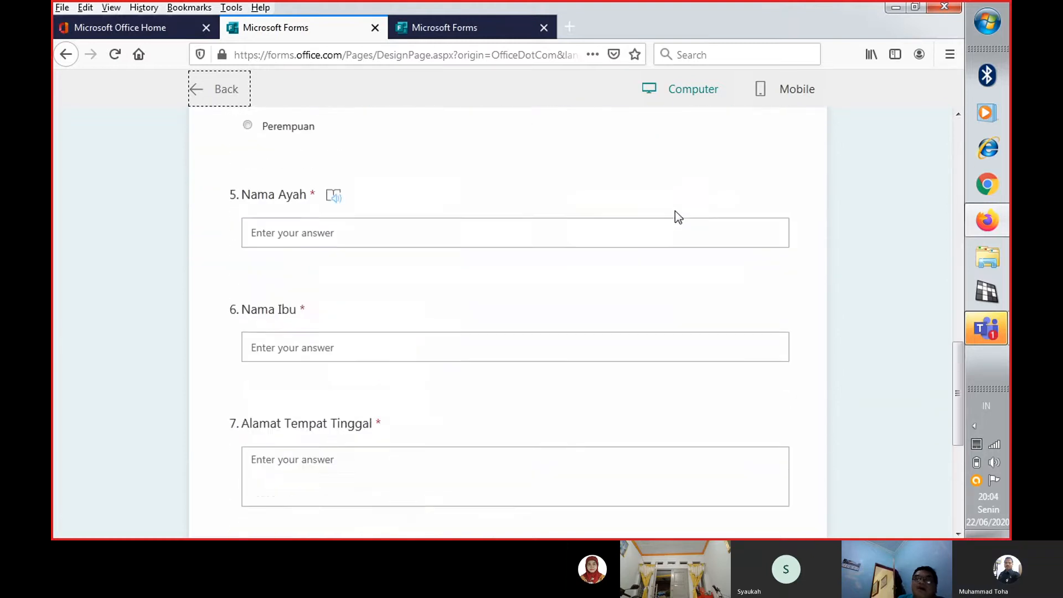
{"action": "scroll", "coordinate": [675, 211], "scroll_direction": "up", "scroll_amount": 2}
{"action": "scroll", "coordinate": [675, 211], "scroll_direction": "up", "scroll_amount": 7}
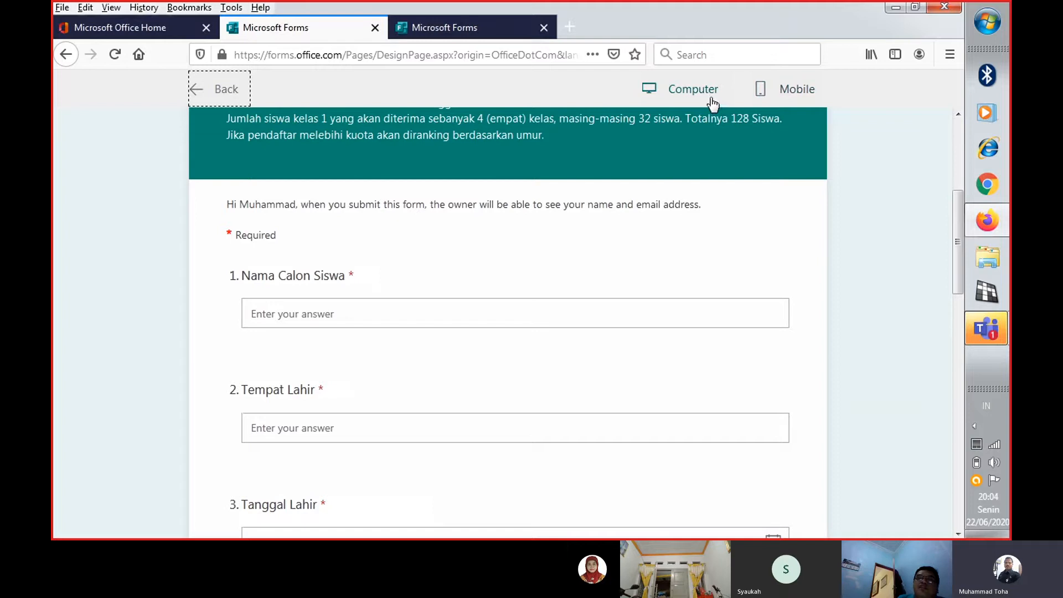
Switch the preview to the Mobile layout and check how the form's questions are displayed there
{"action": "left_click", "coordinate": [788, 96]}
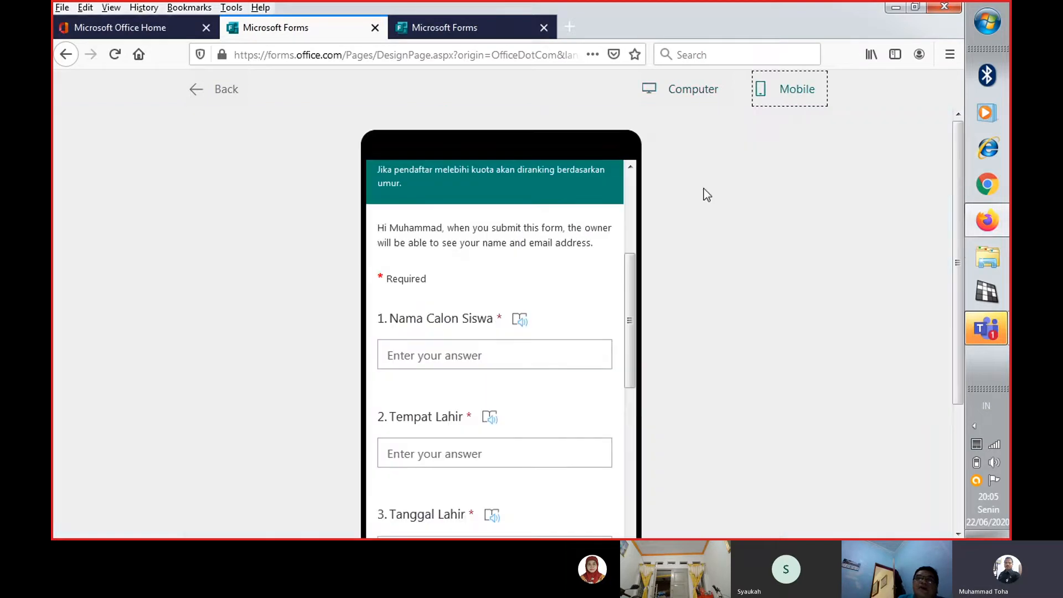
{"action": "scroll", "coordinate": [628, 248], "scroll_direction": "down", "scroll_amount": 5}
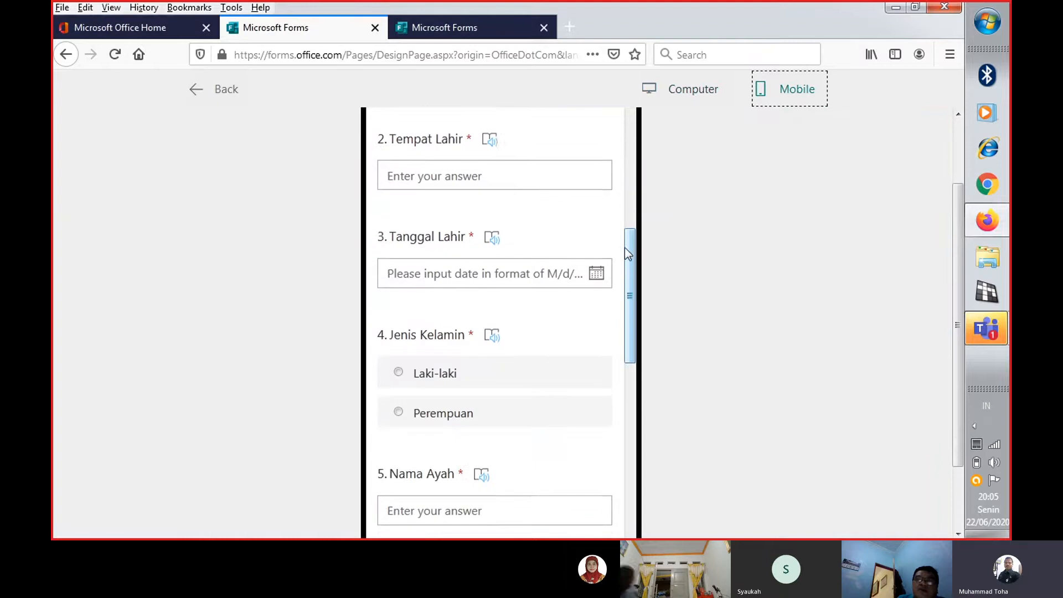
{"action": "scroll", "coordinate": [633, 256], "scroll_direction": "down", "scroll_amount": 10}
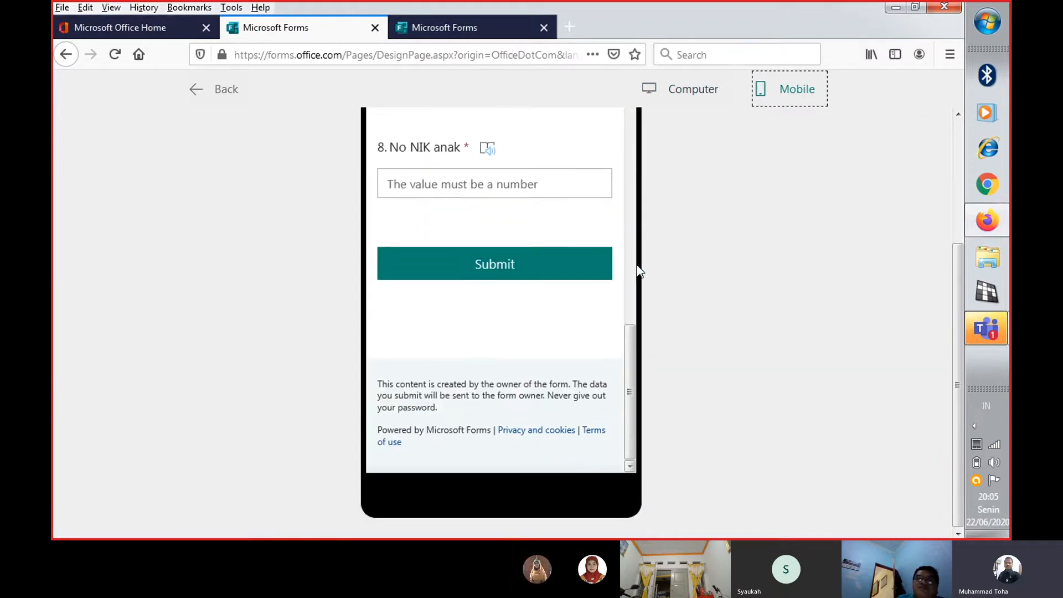
{"action": "scroll", "coordinate": [638, 261], "scroll_direction": "up", "scroll_amount": 10}
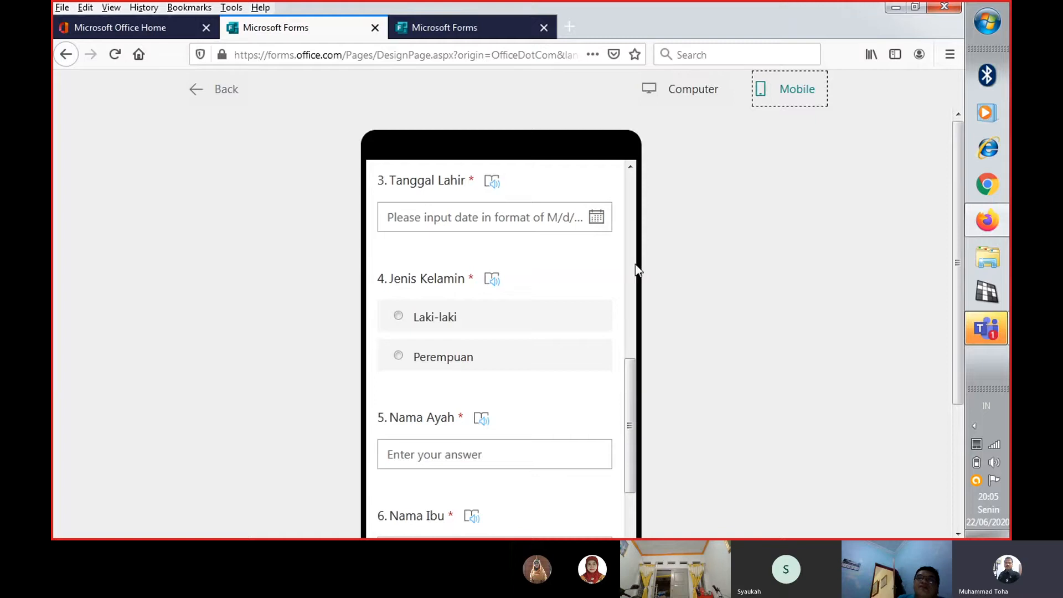
{"action": "scroll", "coordinate": [624, 264], "scroll_direction": "up", "scroll_amount": 6}
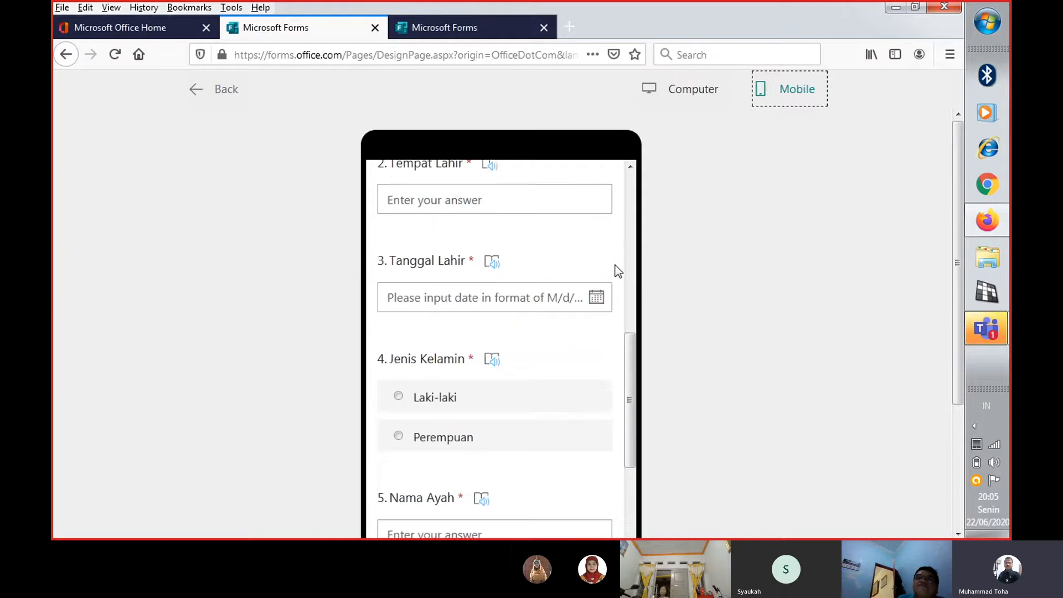
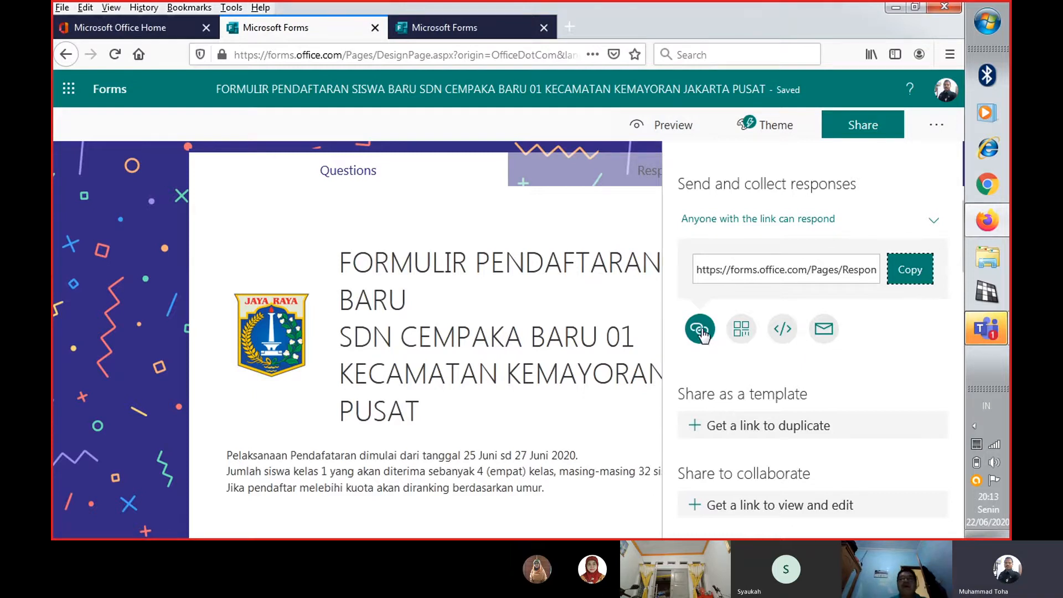
Open WhatsApp Web in a new browser tab
{"action": "left_click", "coordinate": [567, 26]}
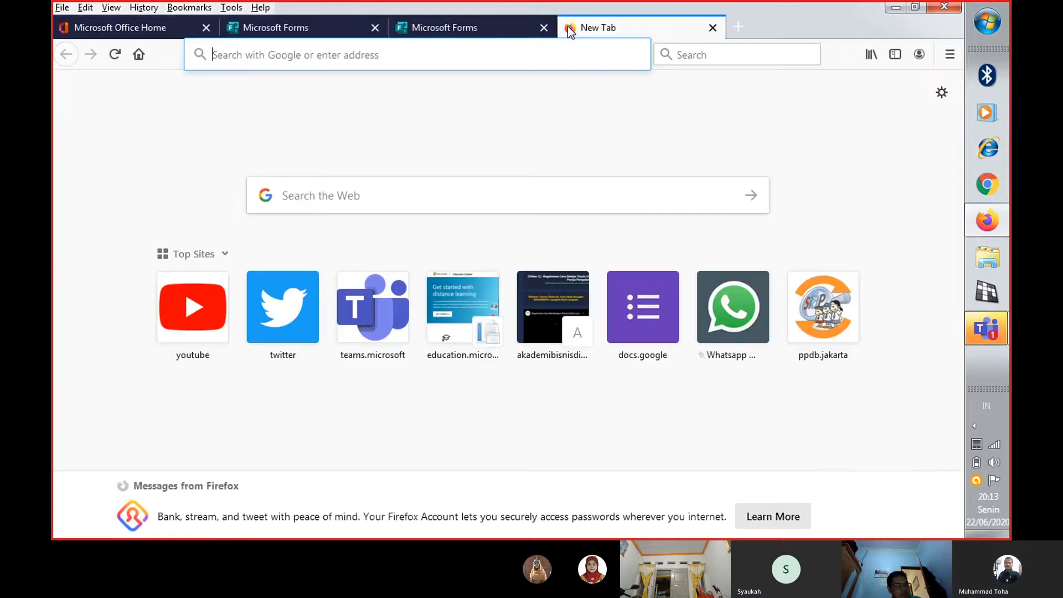
{"action": "left_click", "coordinate": [465, 32]}
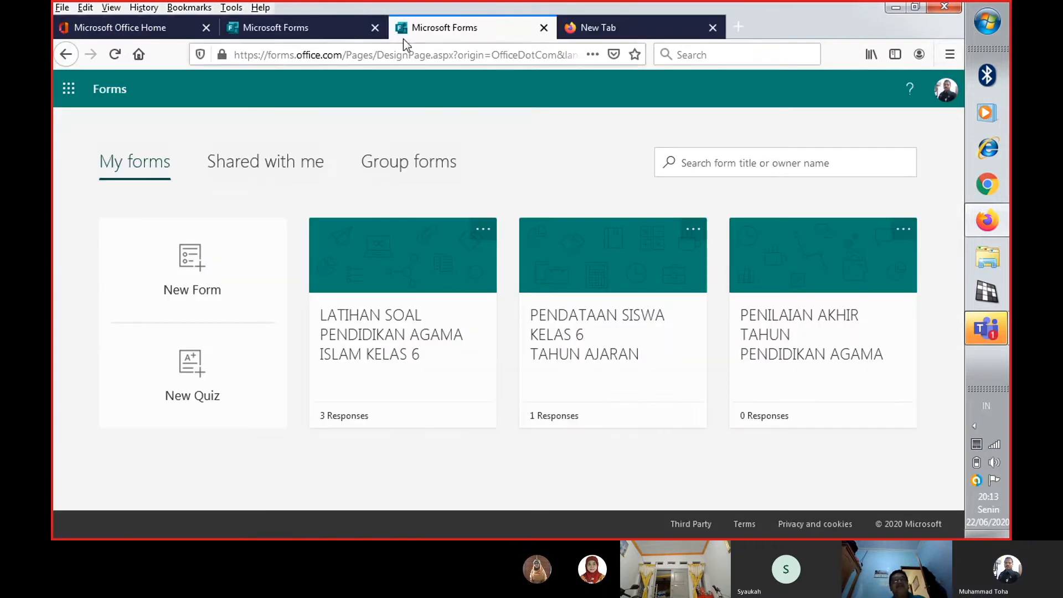
{"action": "left_click", "coordinate": [347, 28]}
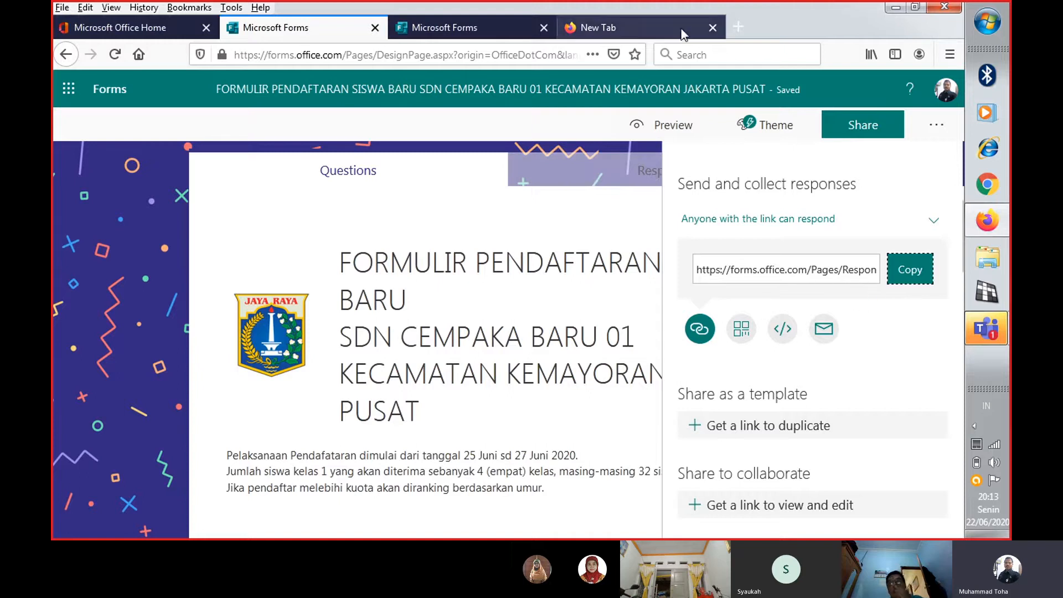
{"action": "left_click", "coordinate": [636, 28]}
{"action": "left_click", "coordinate": [733, 308]}
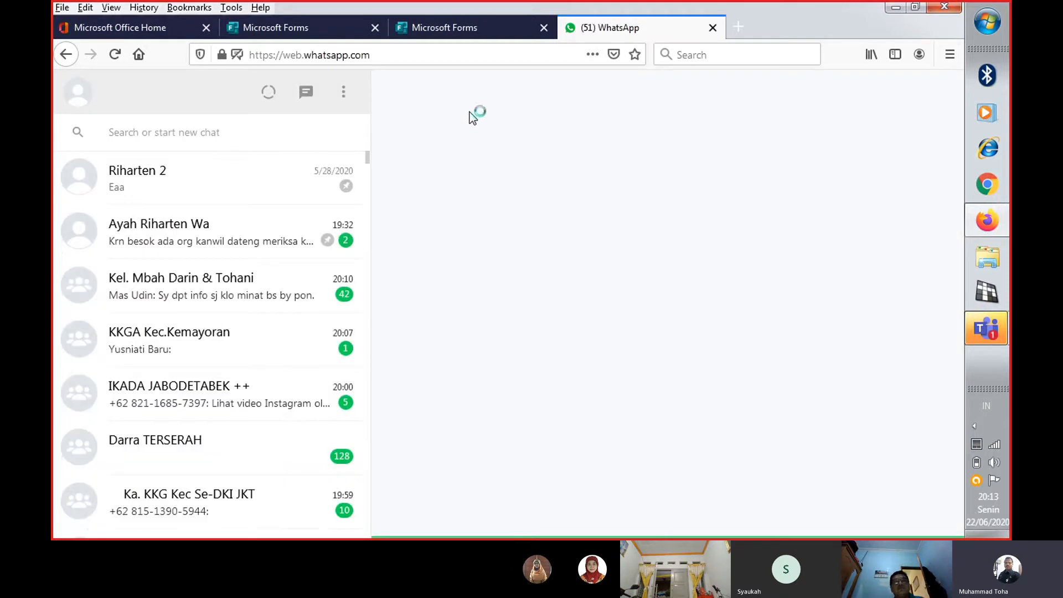
Search the WhatsApp chats for "lat" and open the "Lat deseminasi sw" group chat
{"action": "left_click", "coordinate": [199, 131]}
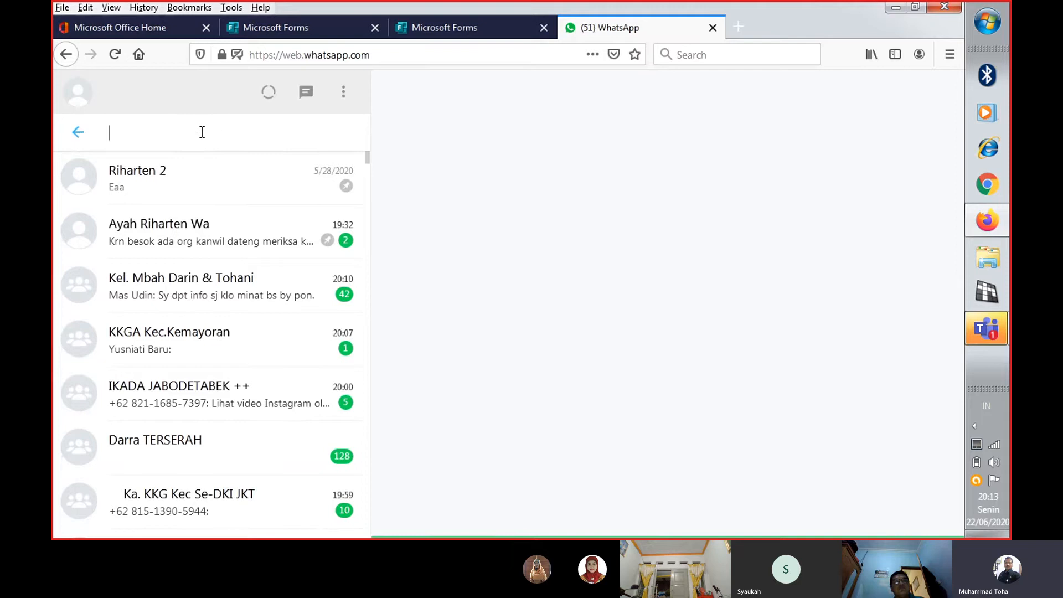
{"action": "type", "text": "l"}
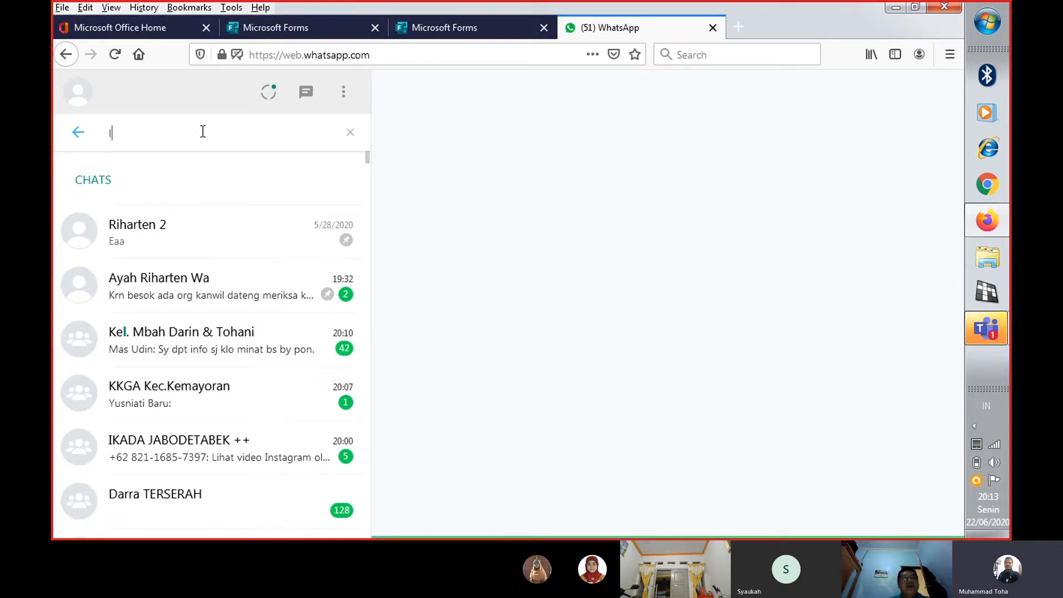
{"action": "type", "text": "at"}
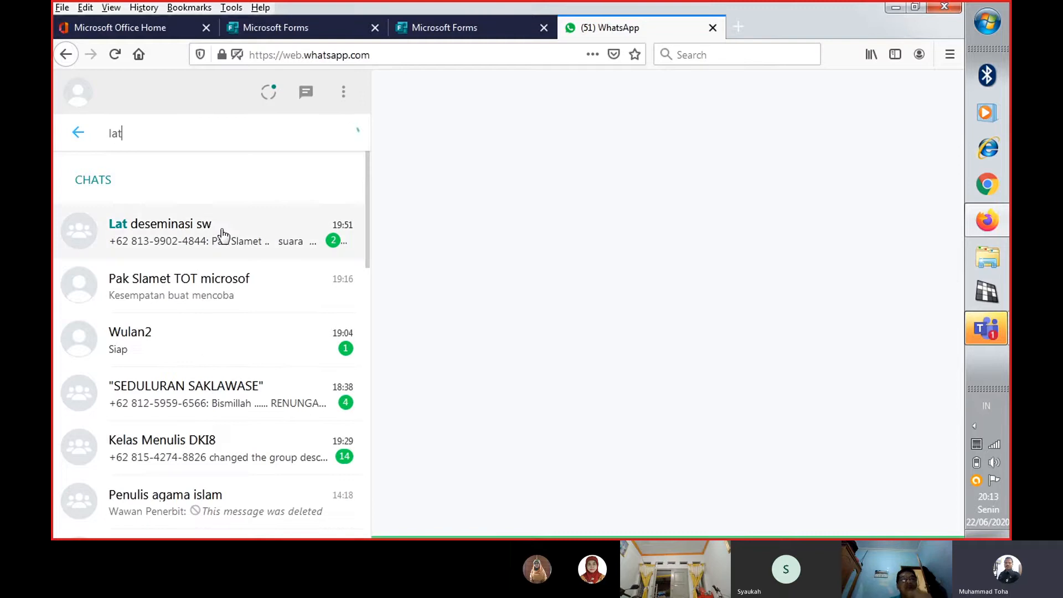
{"action": "left_click", "coordinate": [231, 227]}
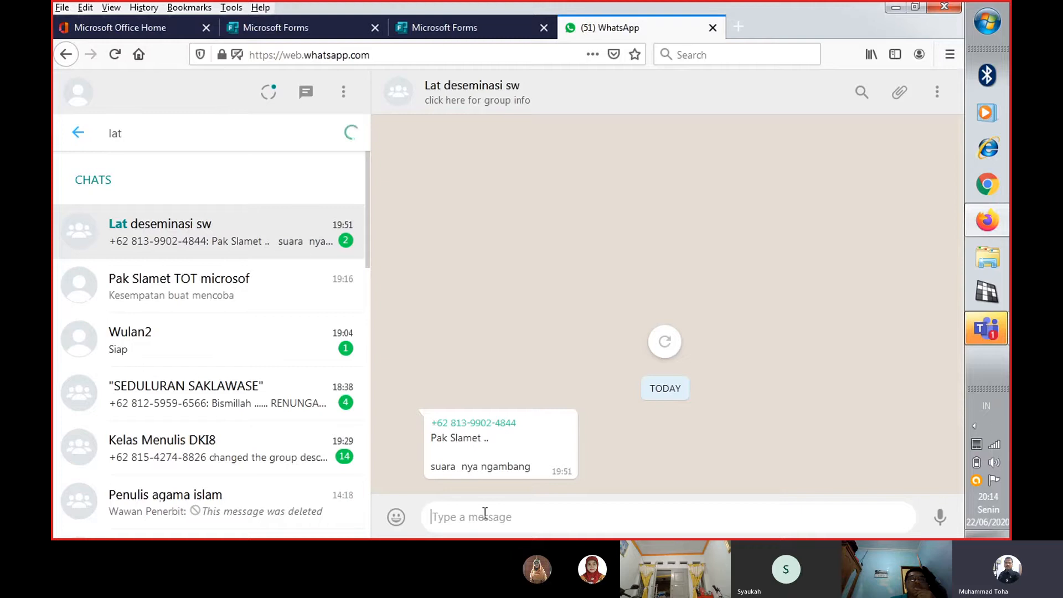
Switch to Microsoft Forms, copy the registration form's response link, and return to the WhatsApp group chat
{"action": "left_click", "coordinate": [471, 19]}
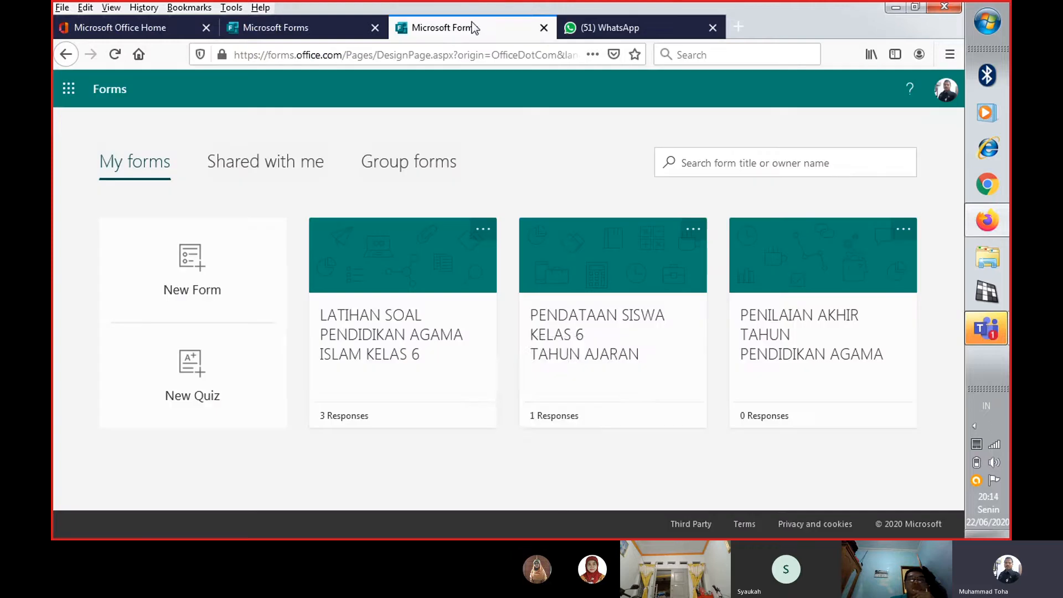
{"action": "left_click", "coordinate": [277, 27]}
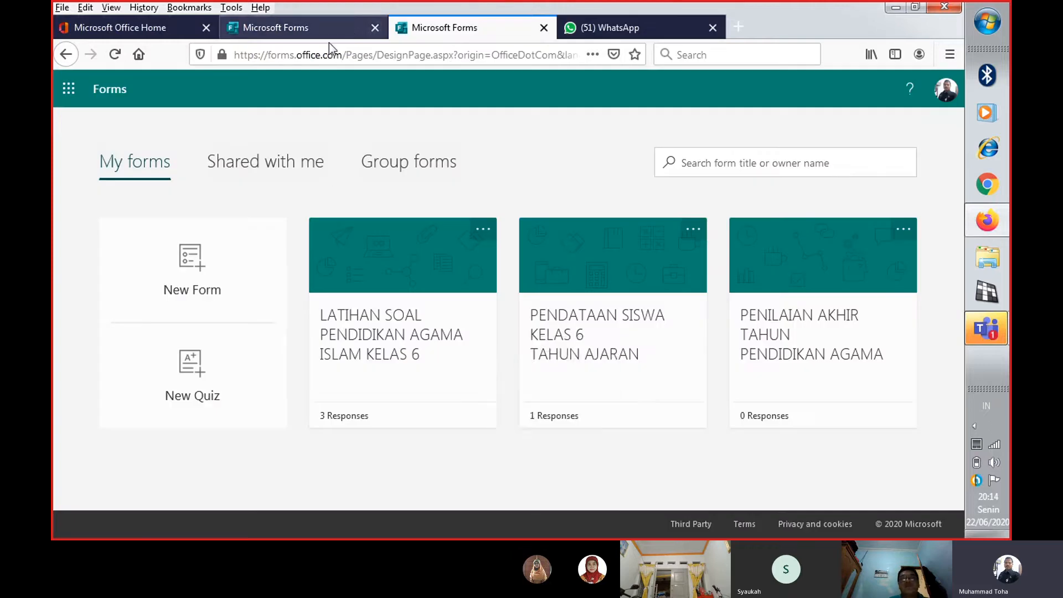
{"action": "left_click", "coordinate": [909, 271]}
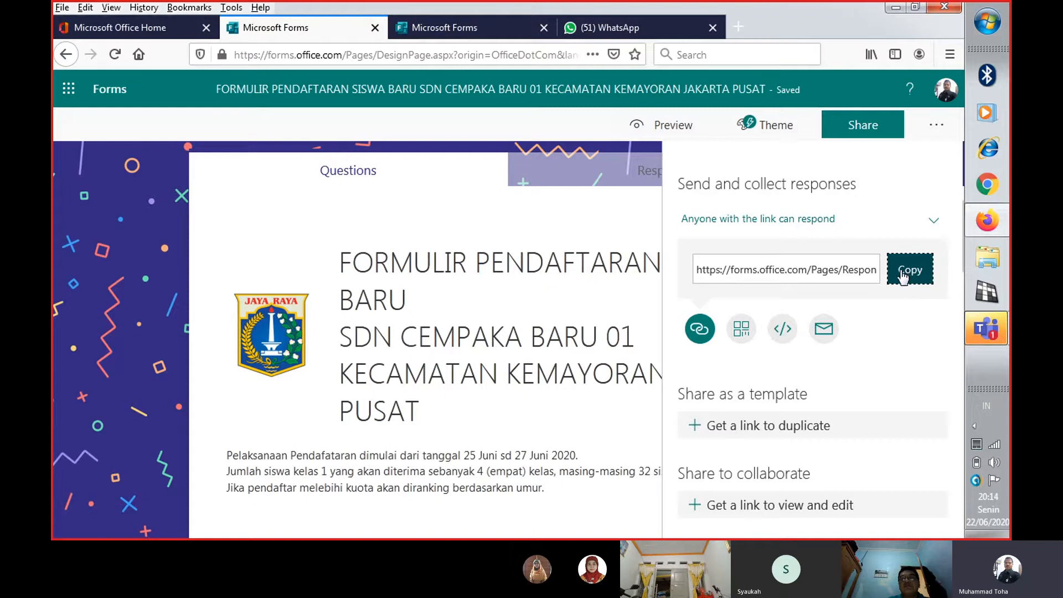
{"action": "left_click", "coordinate": [908, 272]}
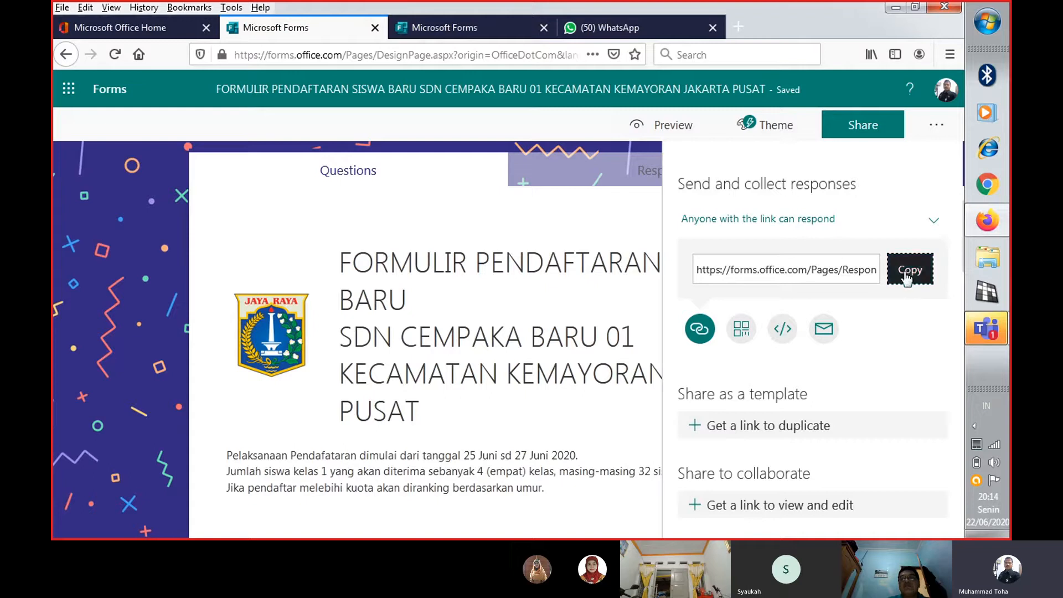
{"action": "left_click", "coordinate": [615, 27]}
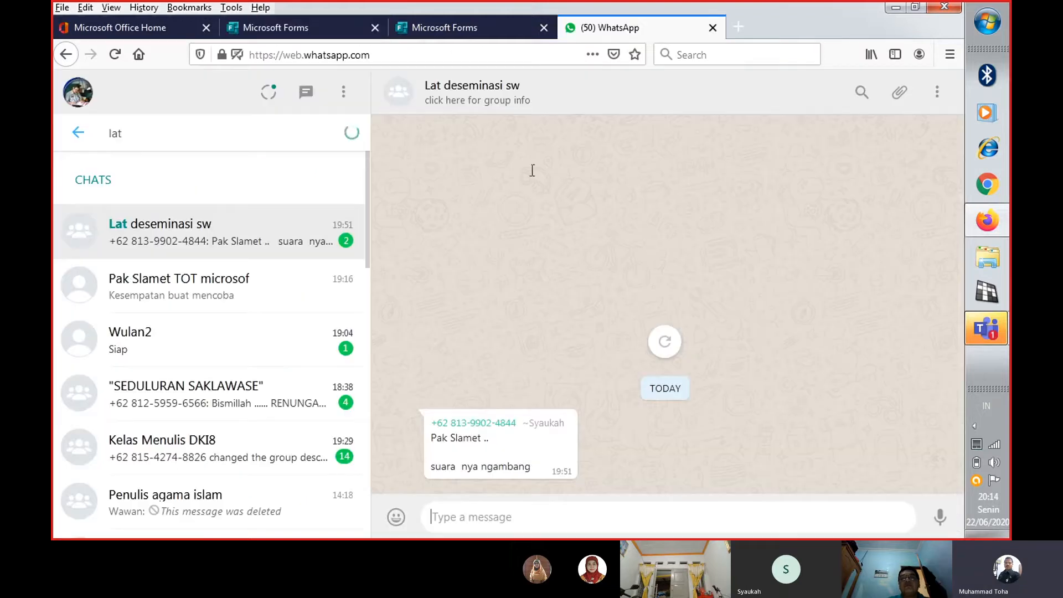
{"action": "right_click", "coordinate": [484, 511]}
{"action": "left_click", "coordinate": [529, 402]}
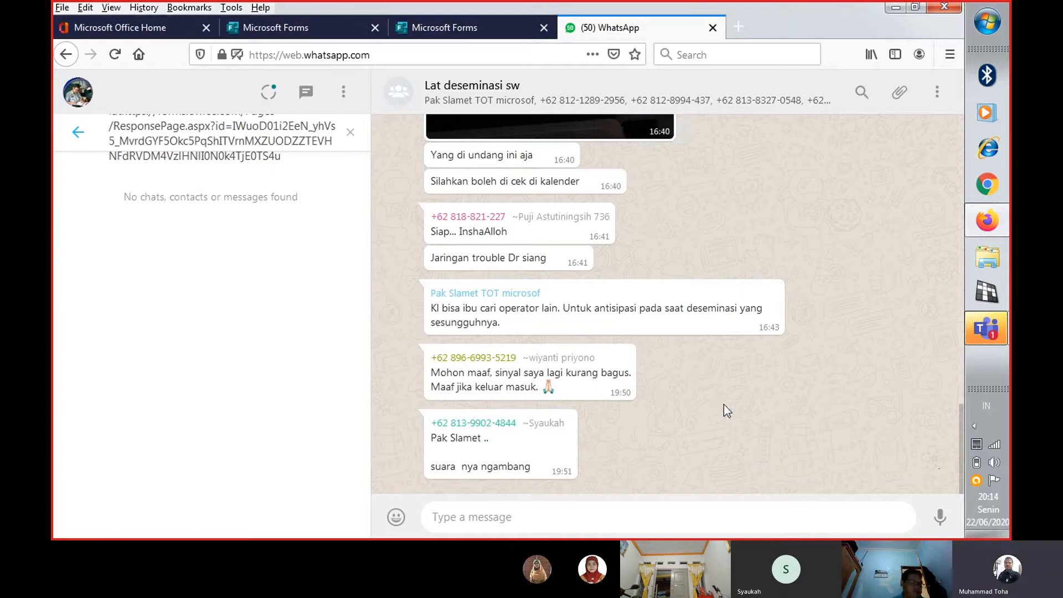
{"action": "scroll", "coordinate": [606, 449], "scroll_direction": "up", "scroll_amount": 7}
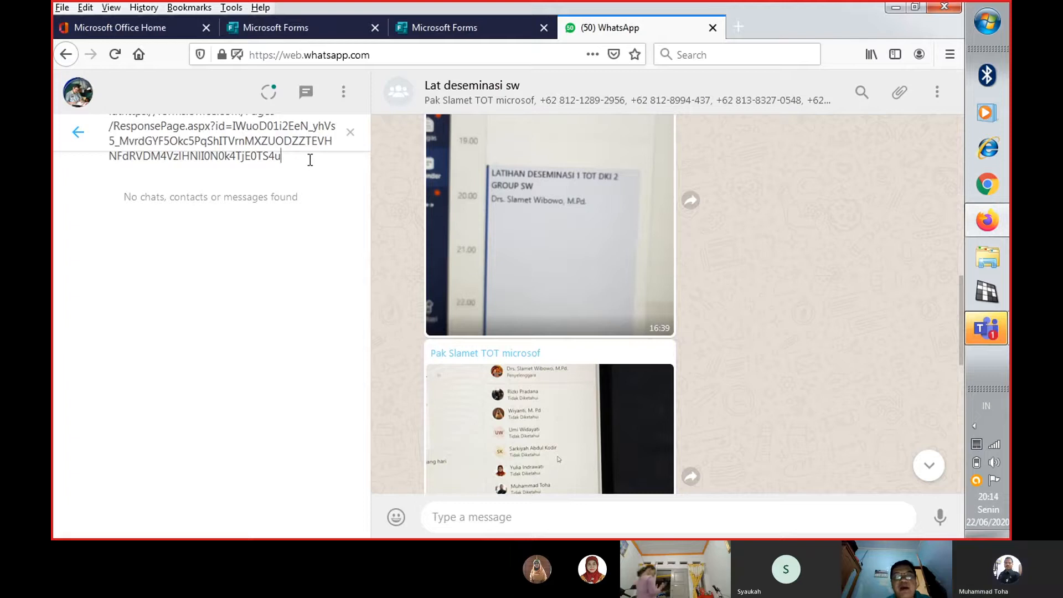
{"action": "left_click", "coordinate": [928, 465]}
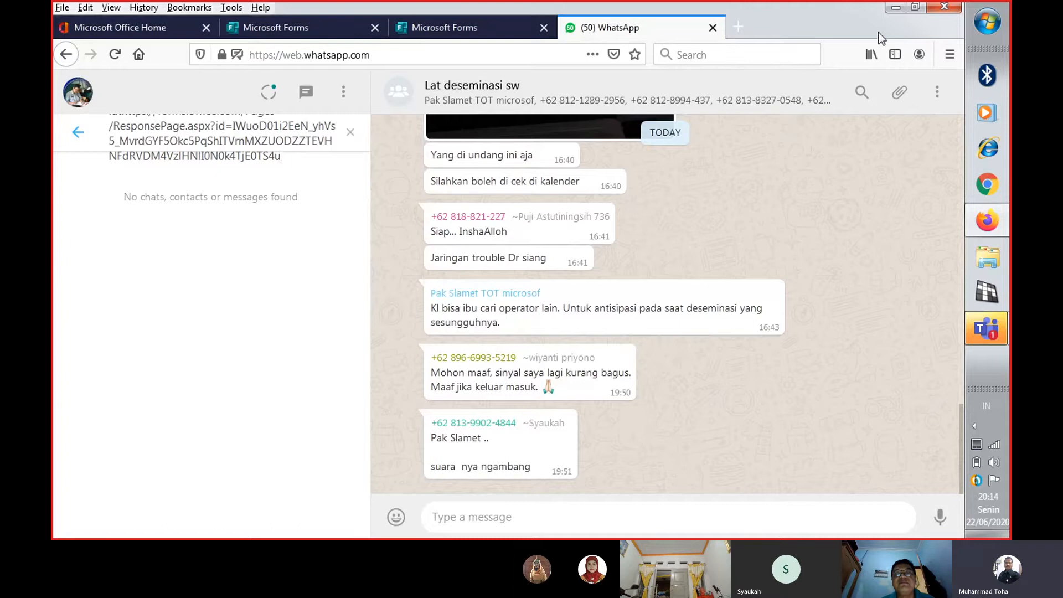
{"action": "left_click", "coordinate": [915, 7]}
{"action": "left_click", "coordinate": [745, 8]}
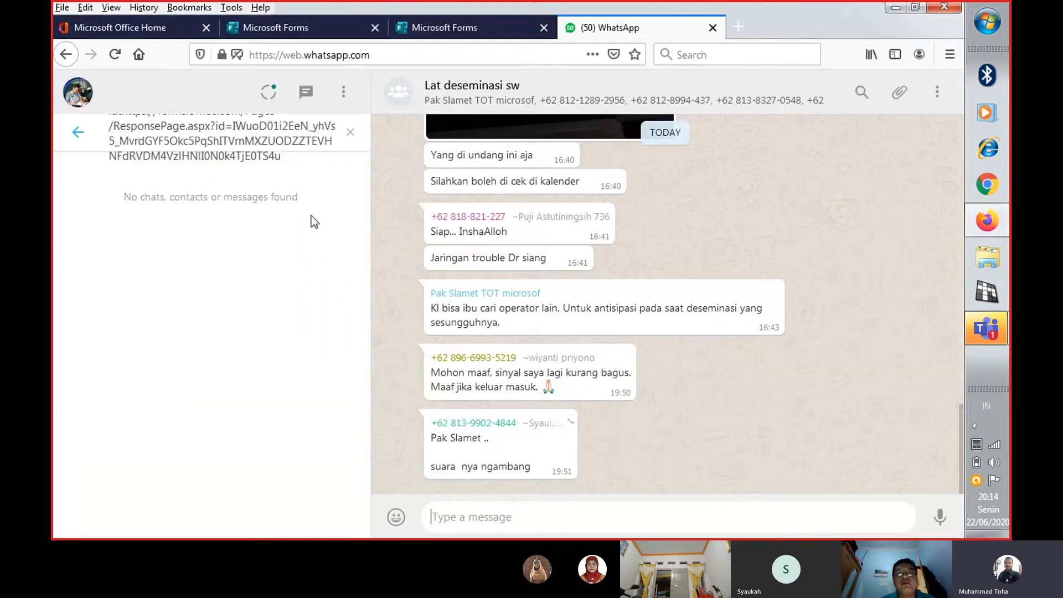
{"action": "left_click", "coordinate": [79, 135]}
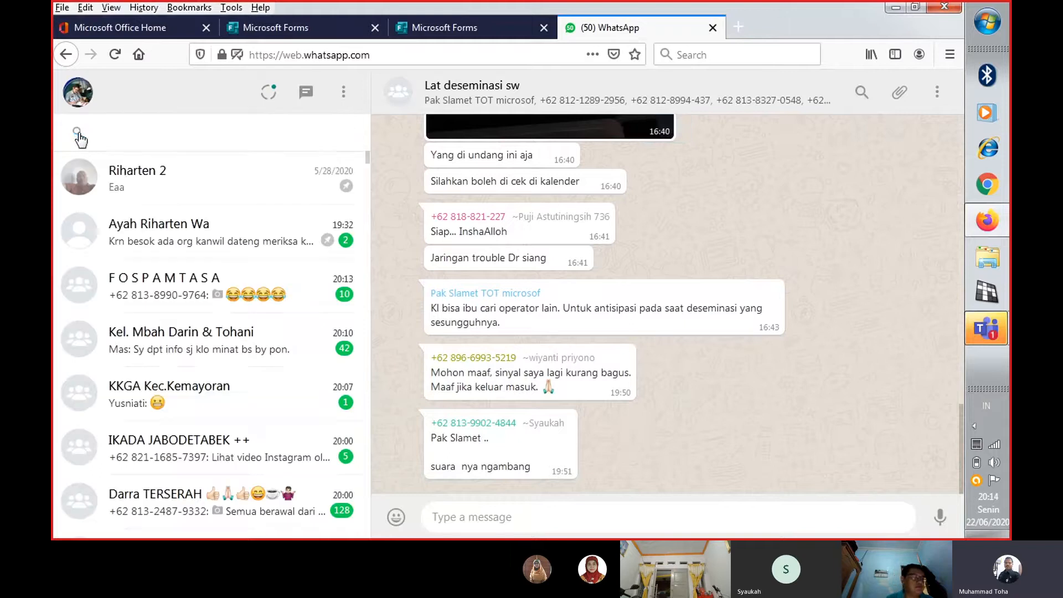
Paste the copied form link into the message field of the "Lat deseminasi sw" group and send it
{"action": "scroll", "coordinate": [238, 410], "scroll_direction": "down", "scroll_amount": 8}
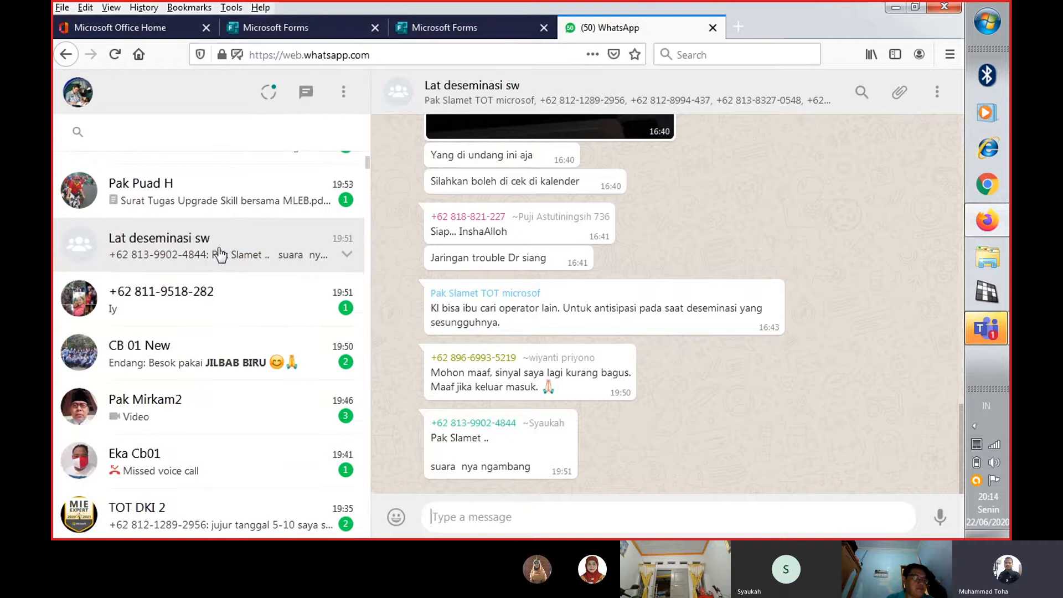
{"action": "right_click", "coordinate": [463, 512]}
{"action": "left_click", "coordinate": [502, 403]}
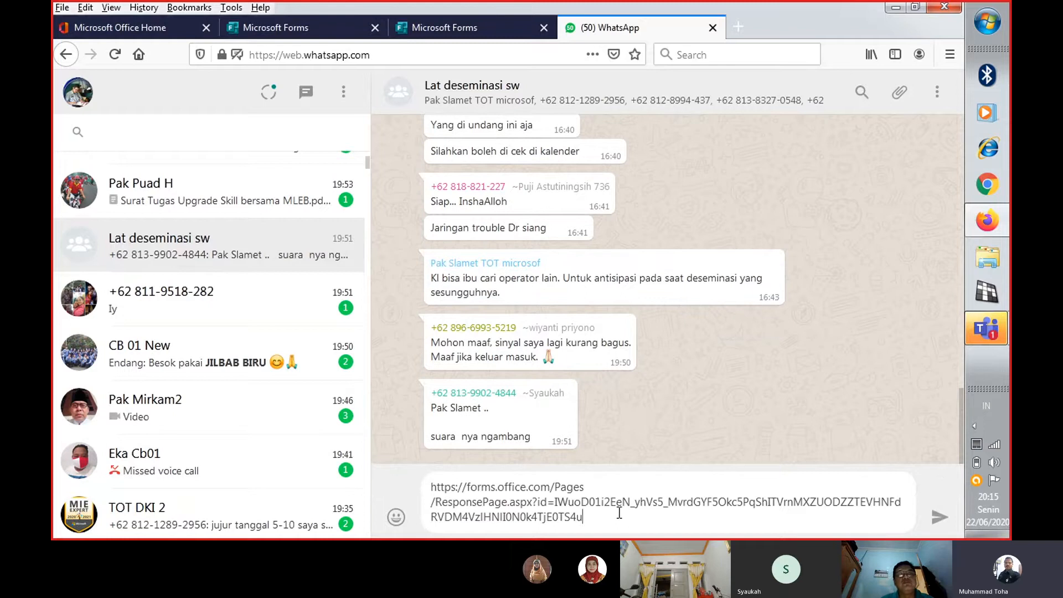
{"action": "key", "text": "Return"}
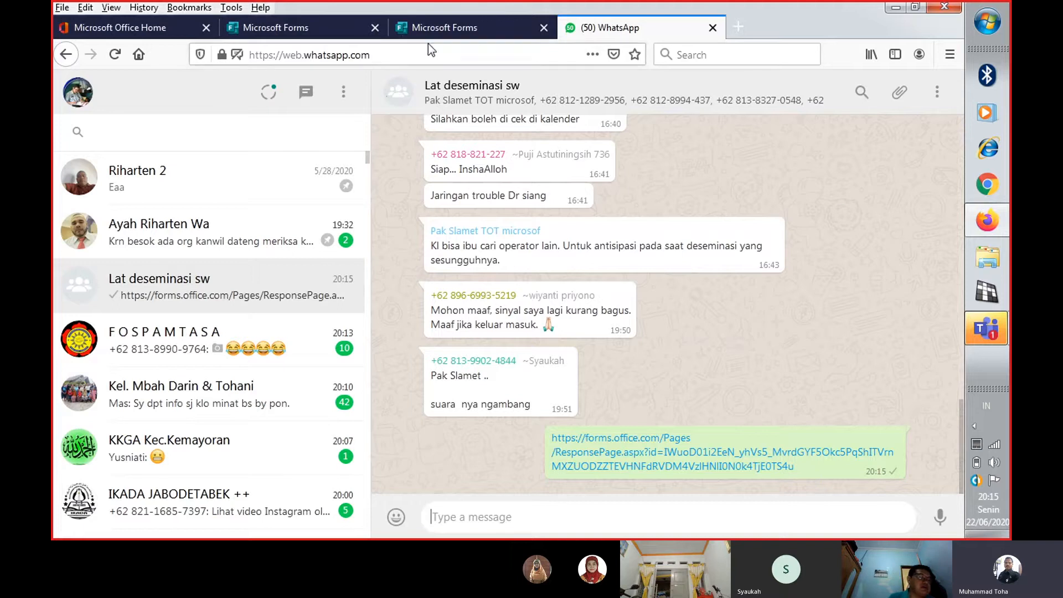
{"action": "left_click", "coordinate": [453, 28]}
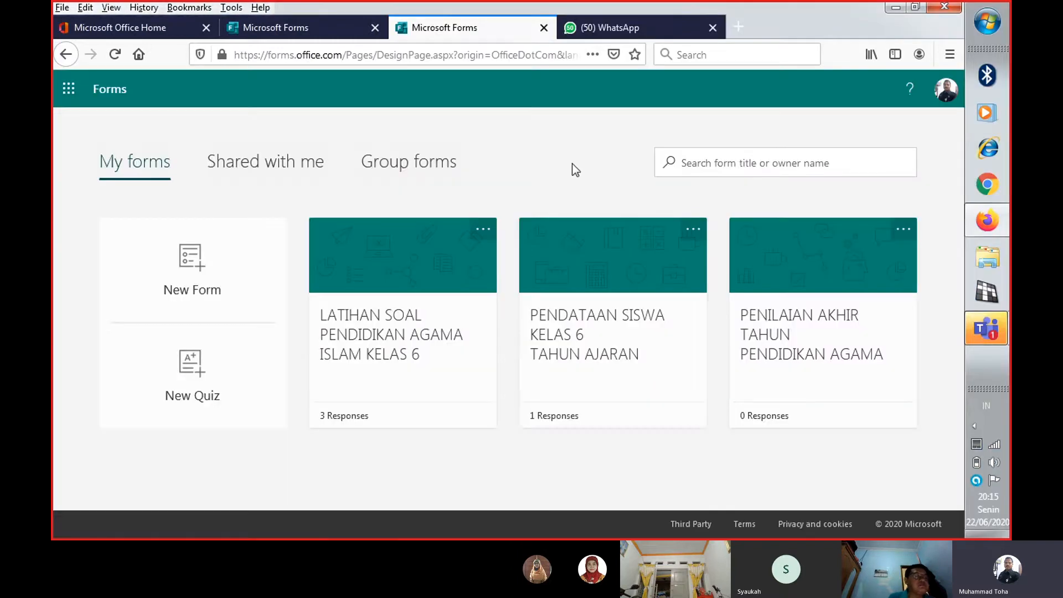
{"action": "left_click", "coordinate": [603, 22]}
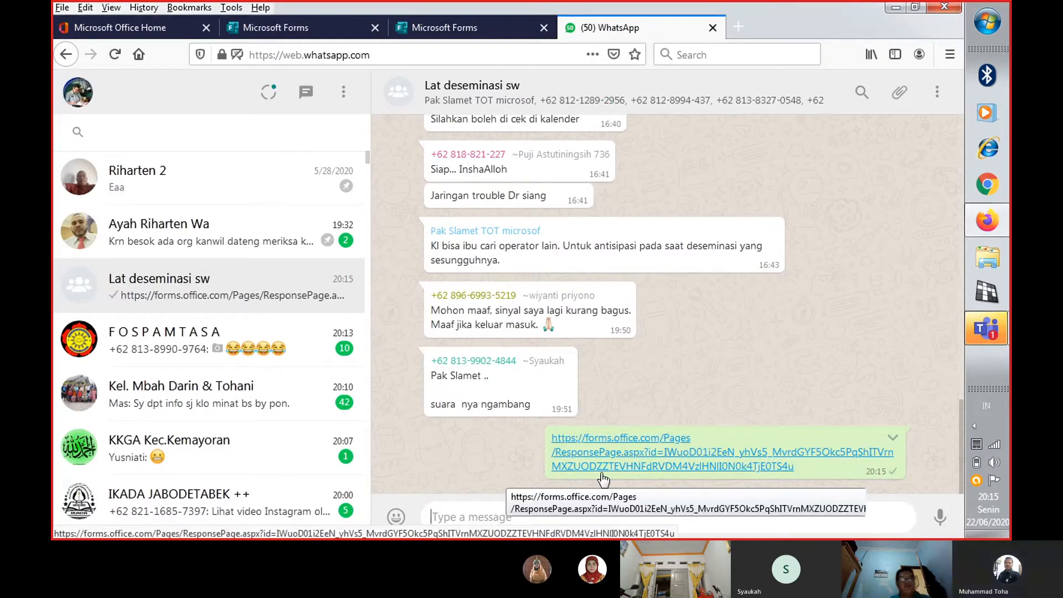
{"action": "left_click", "coordinate": [441, 23]}
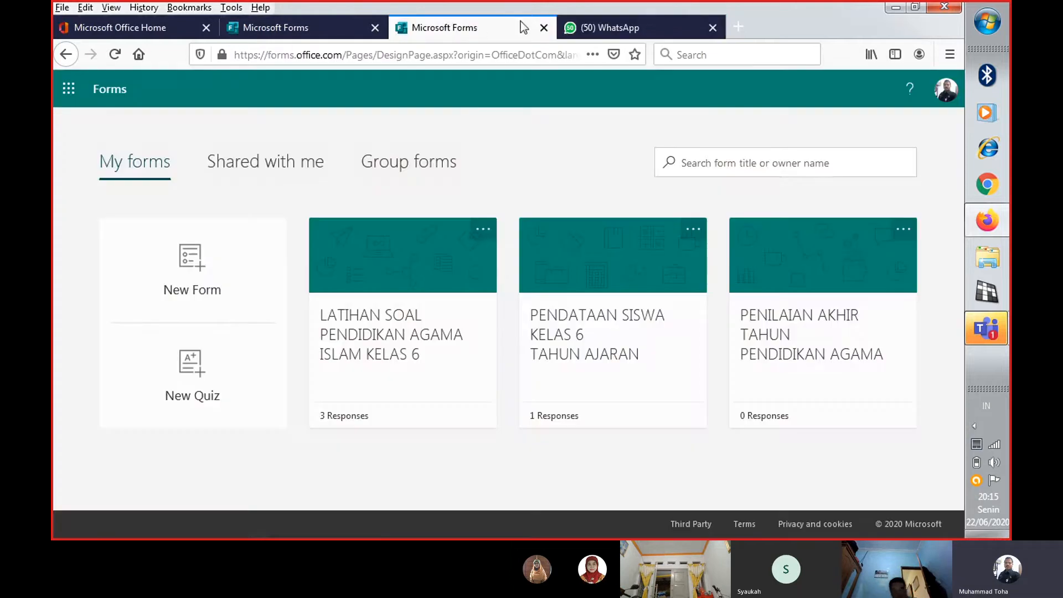
{"action": "left_click", "coordinate": [622, 20]}
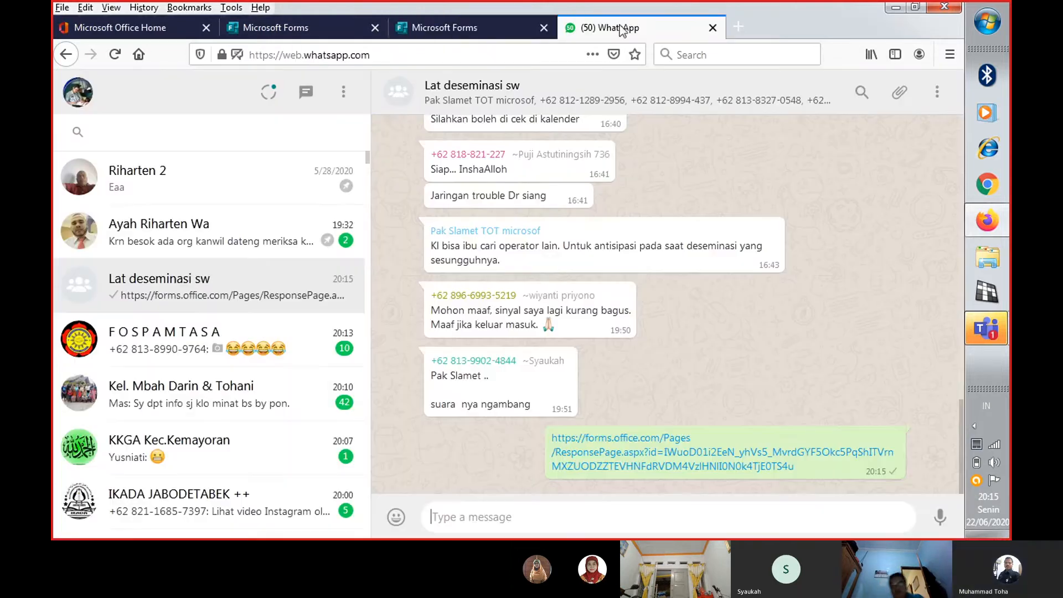
{"action": "left_click", "coordinate": [463, 24]}
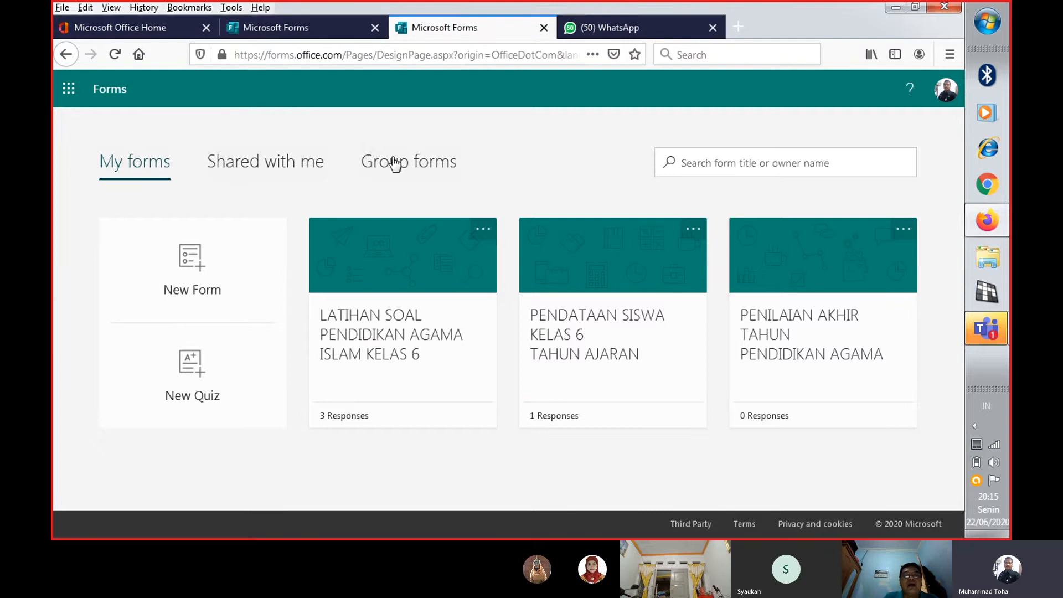
Return to the registration form's editor in Microsoft Forms and close the sharing options
{"action": "left_click", "coordinate": [316, 33]}
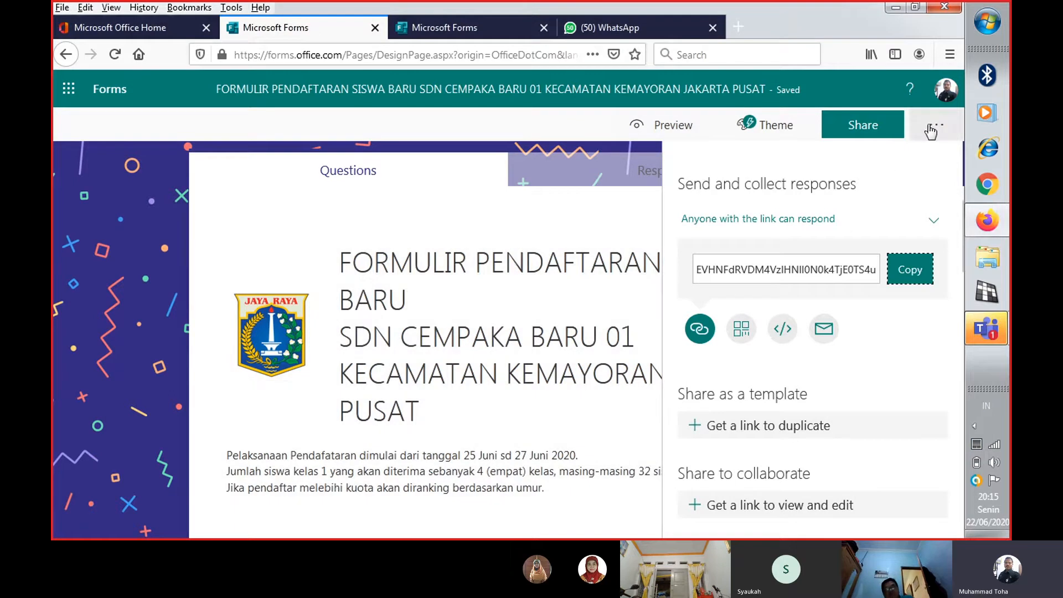
{"action": "left_click", "coordinate": [930, 131]}
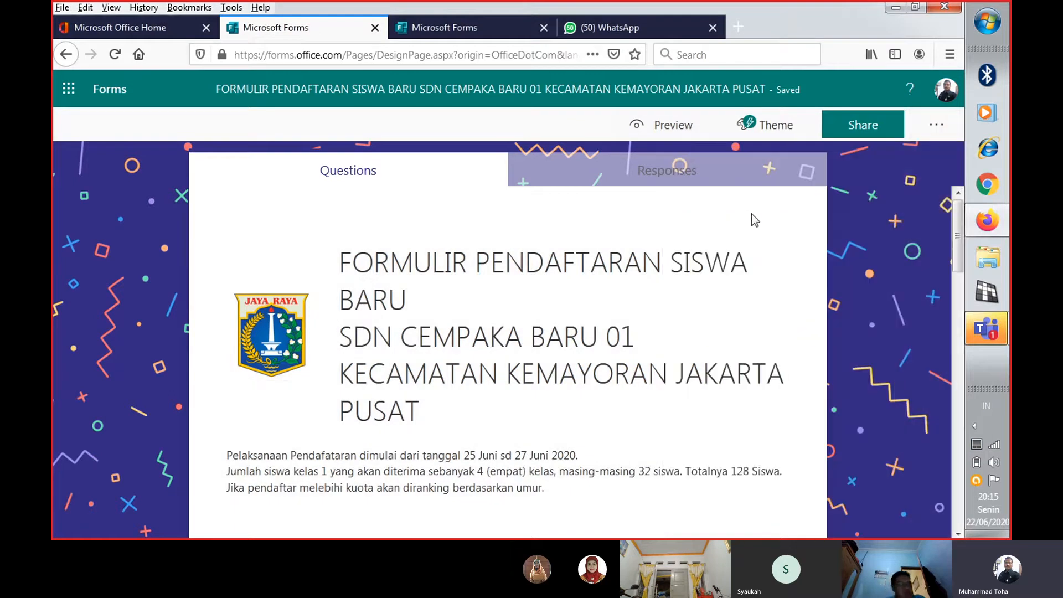